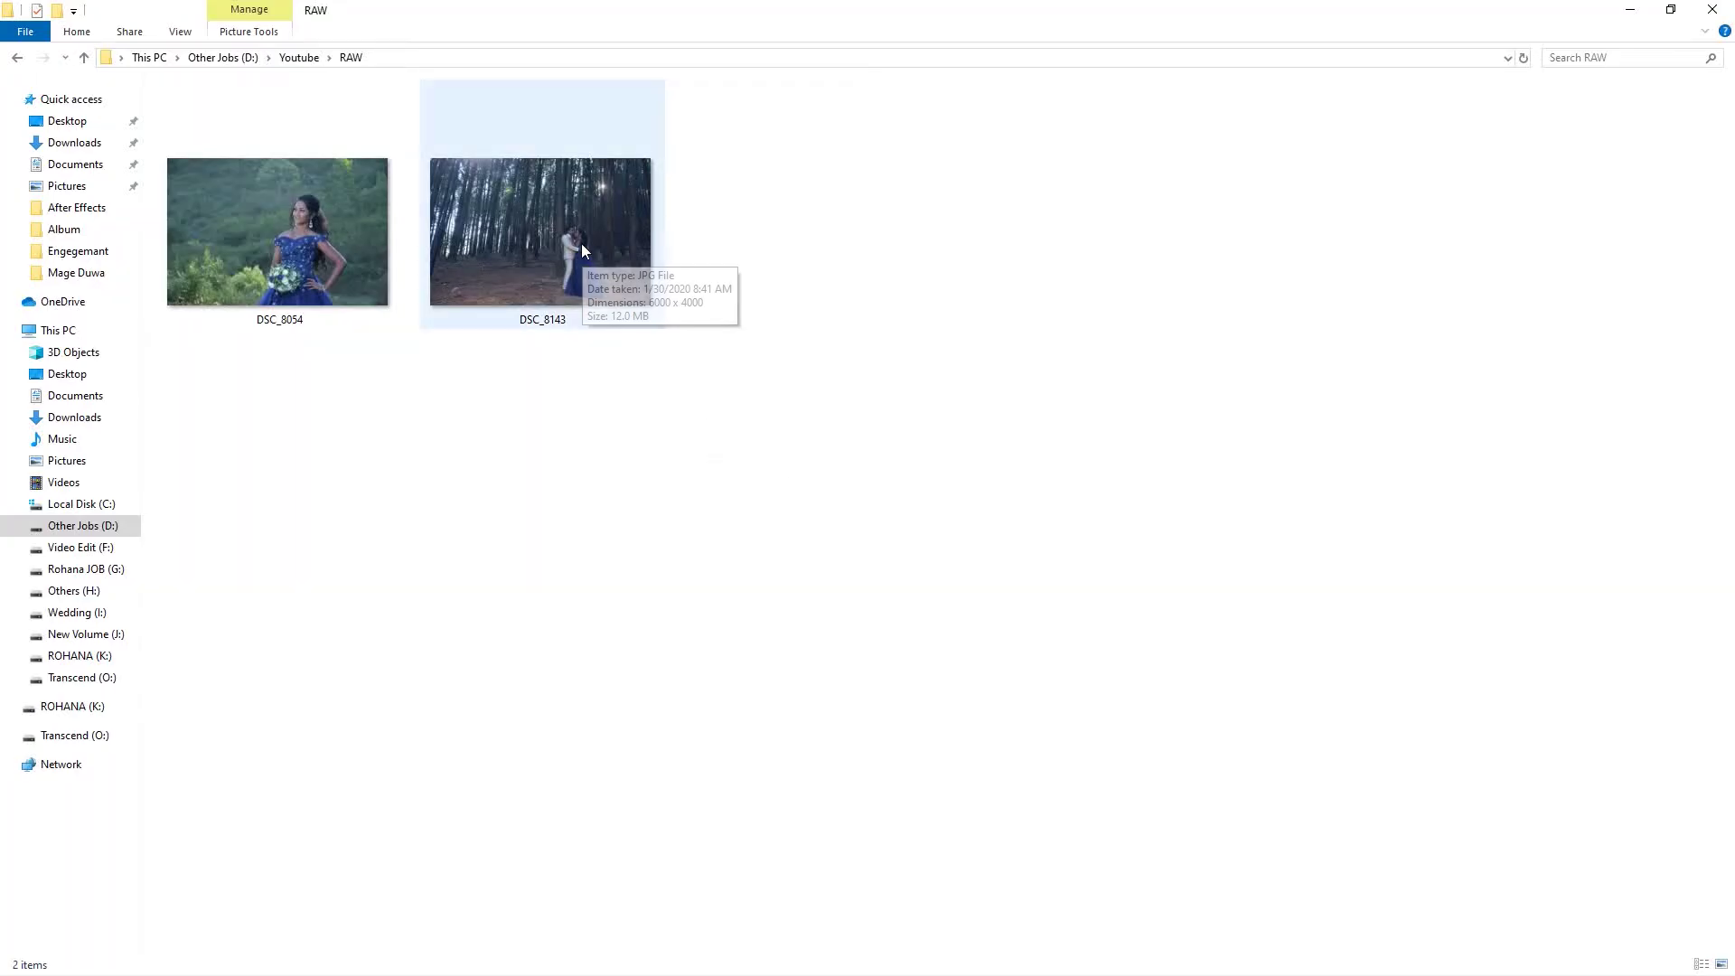
Inspect the DSC_8143 photo's properties and detailed camera metadata.
{"action": "right_click", "coordinate": [583, 242]}
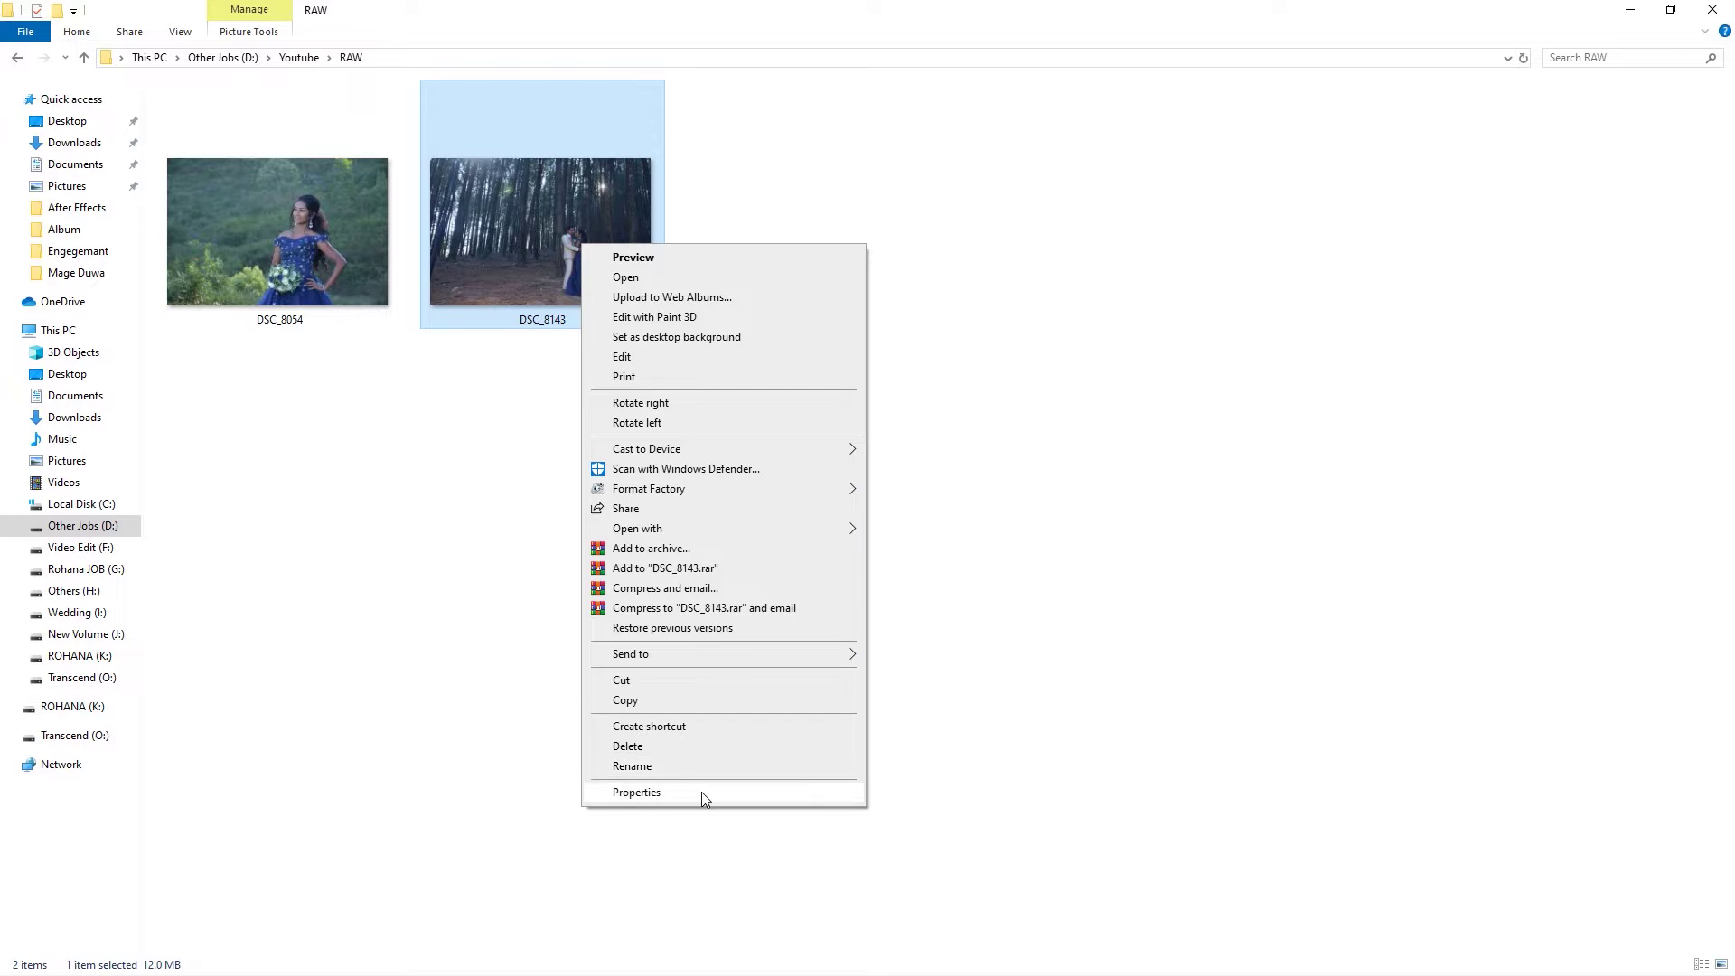
{"action": "left_click", "coordinate": [702, 792]}
{"action": "left_click", "coordinate": [705, 287]}
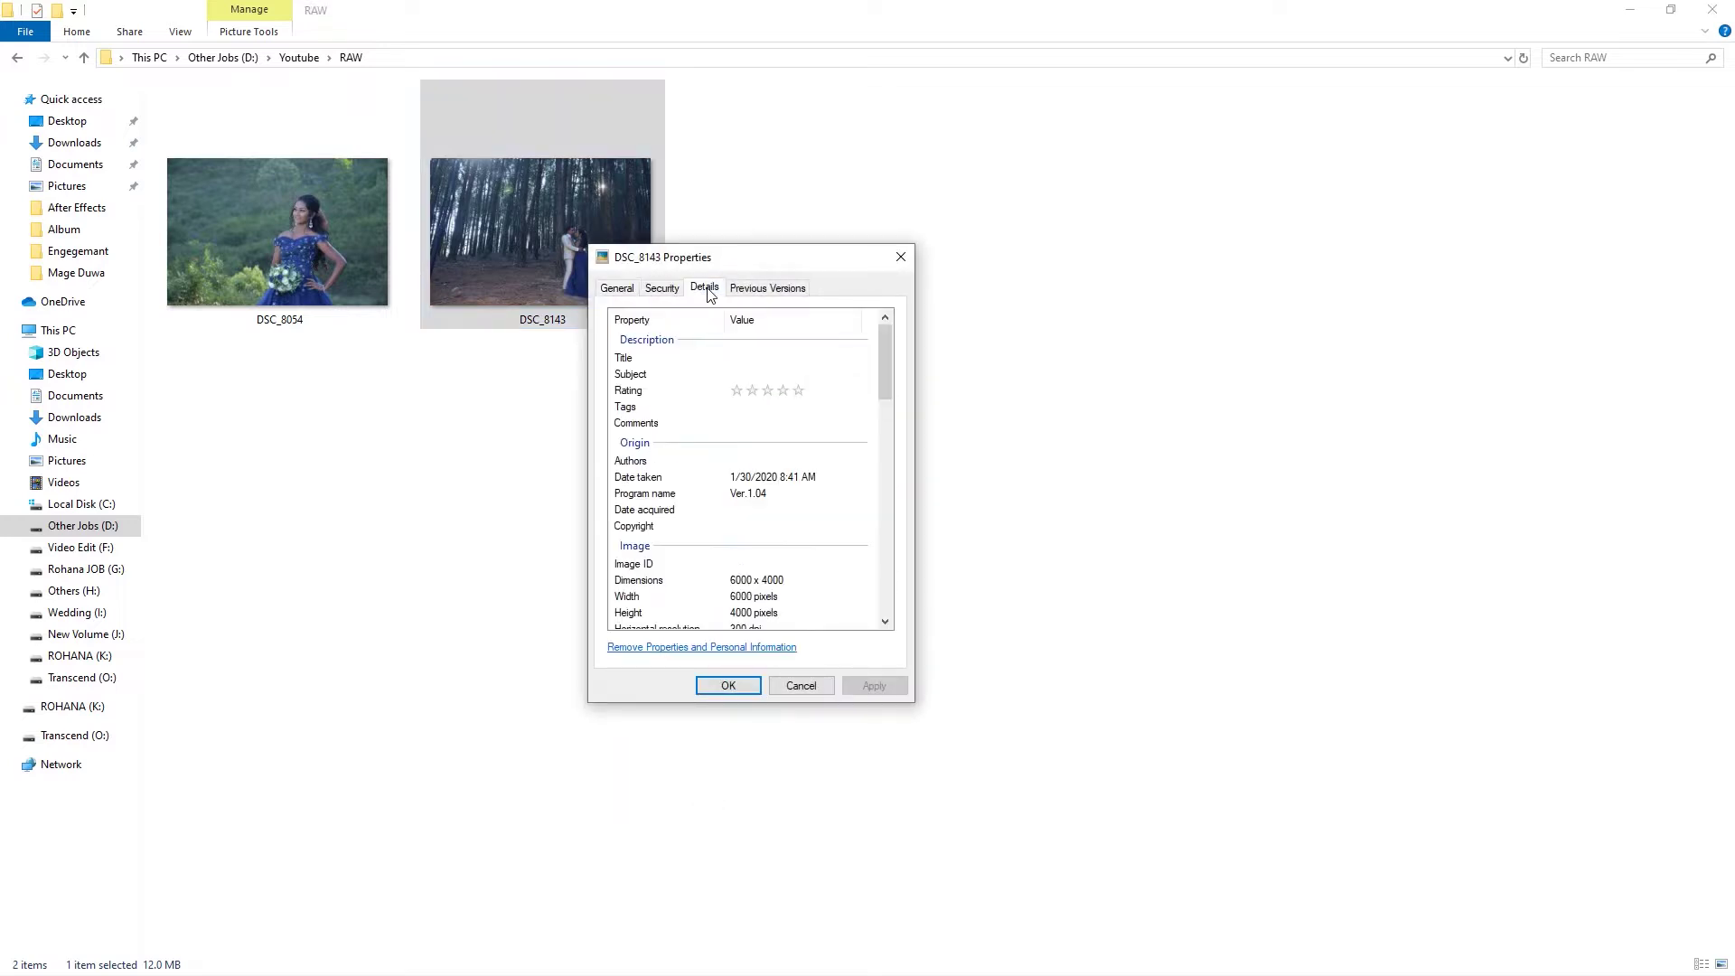
{"action": "mouse_move", "coordinate": [884, 344]}
{"action": "left_mouse_down"}
{"action": "mouse_move", "coordinate": [901, 485]}
{"action": "mouse_move", "coordinate": [911, 441]}
{"action": "left_mouse_up"}
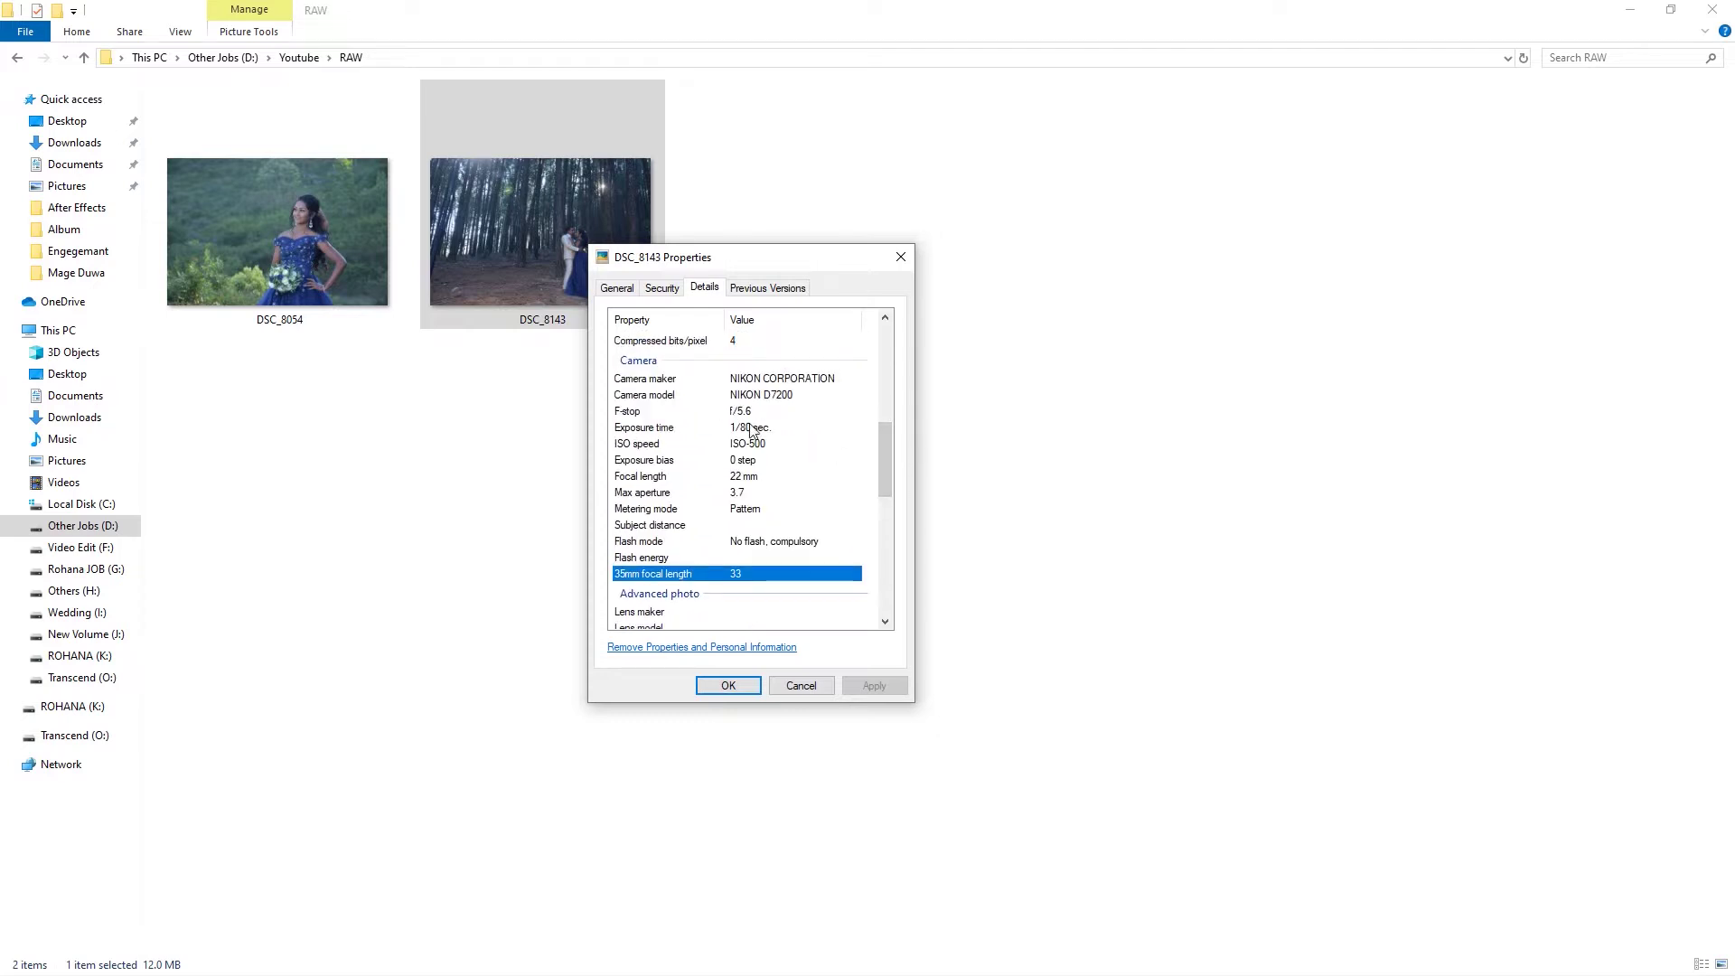
{"action": "left_click", "coordinate": [745, 685]}
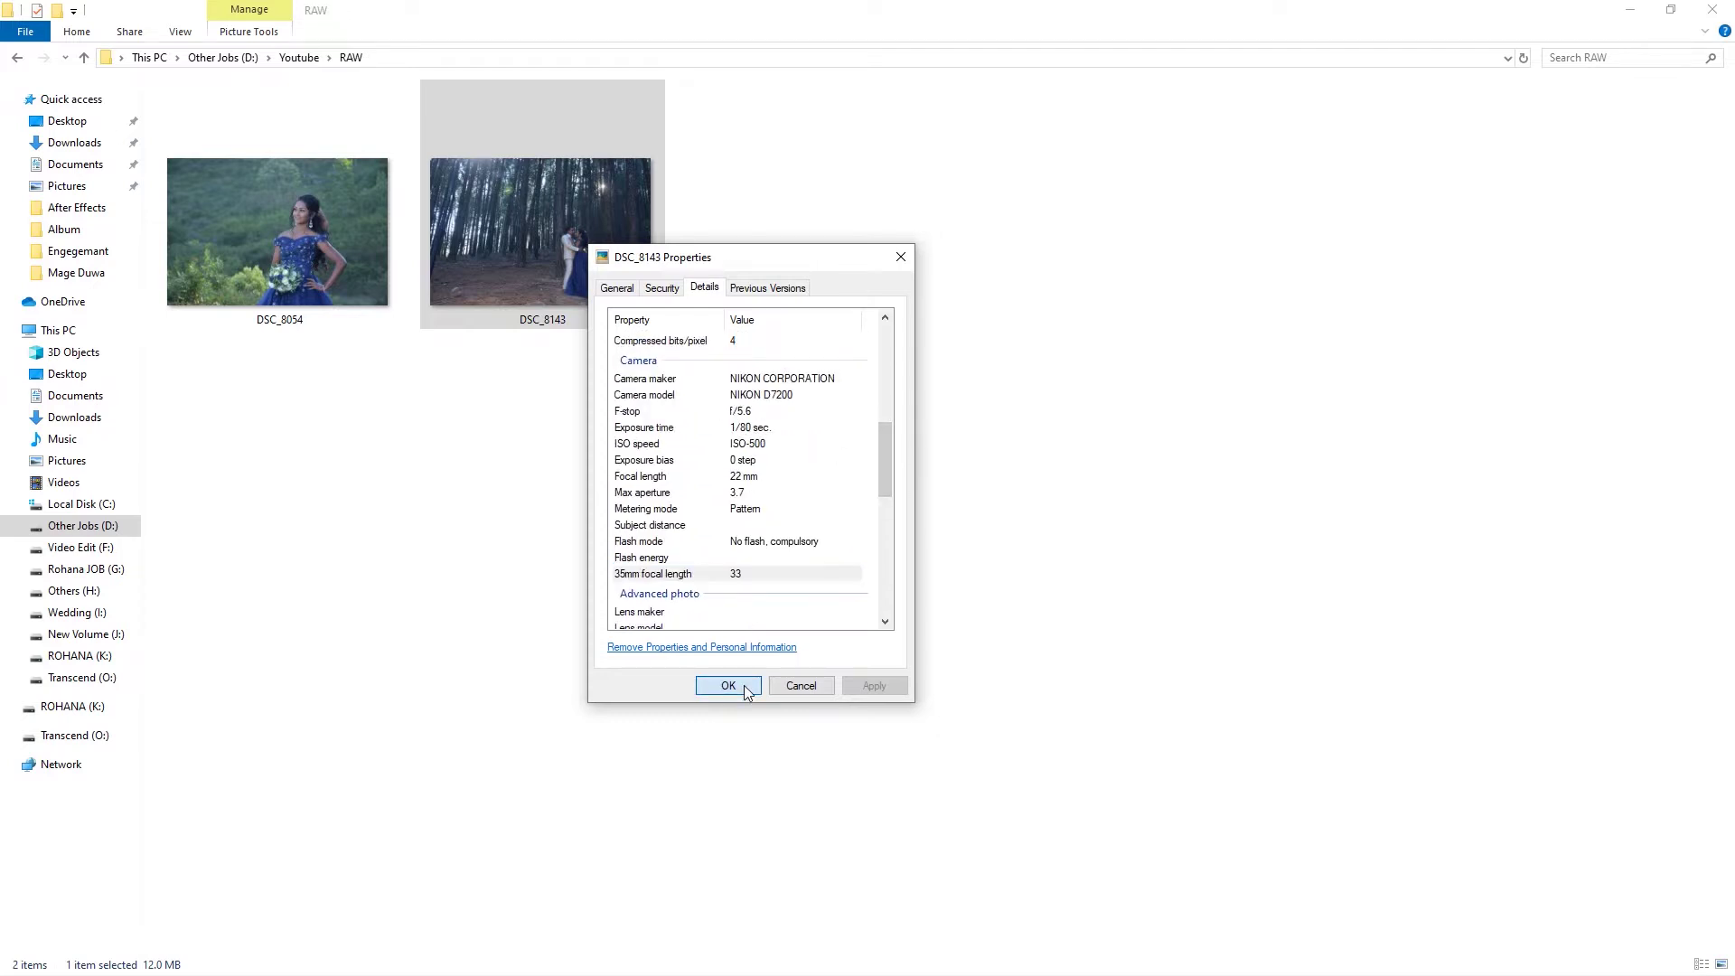
{"action": "left_click", "coordinate": [745, 685]}
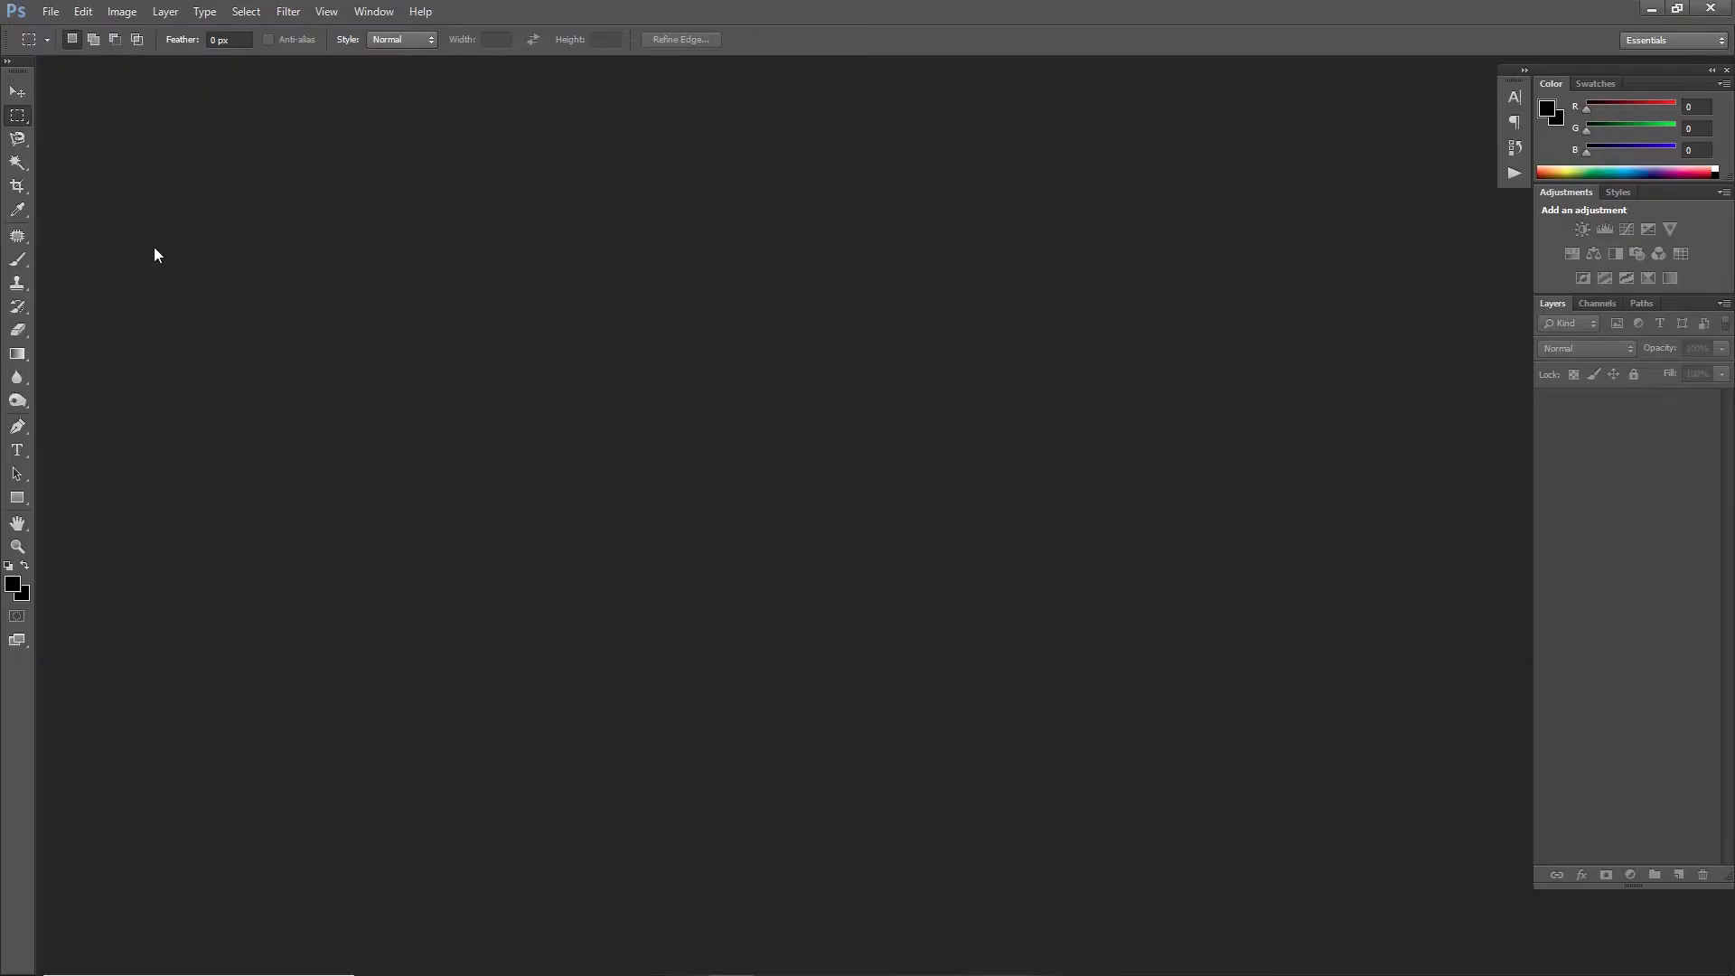
Open DSC_8143 in Photoshop, browsing the files as extra large icons.
{"action": "left_click", "coordinate": [51, 11]}
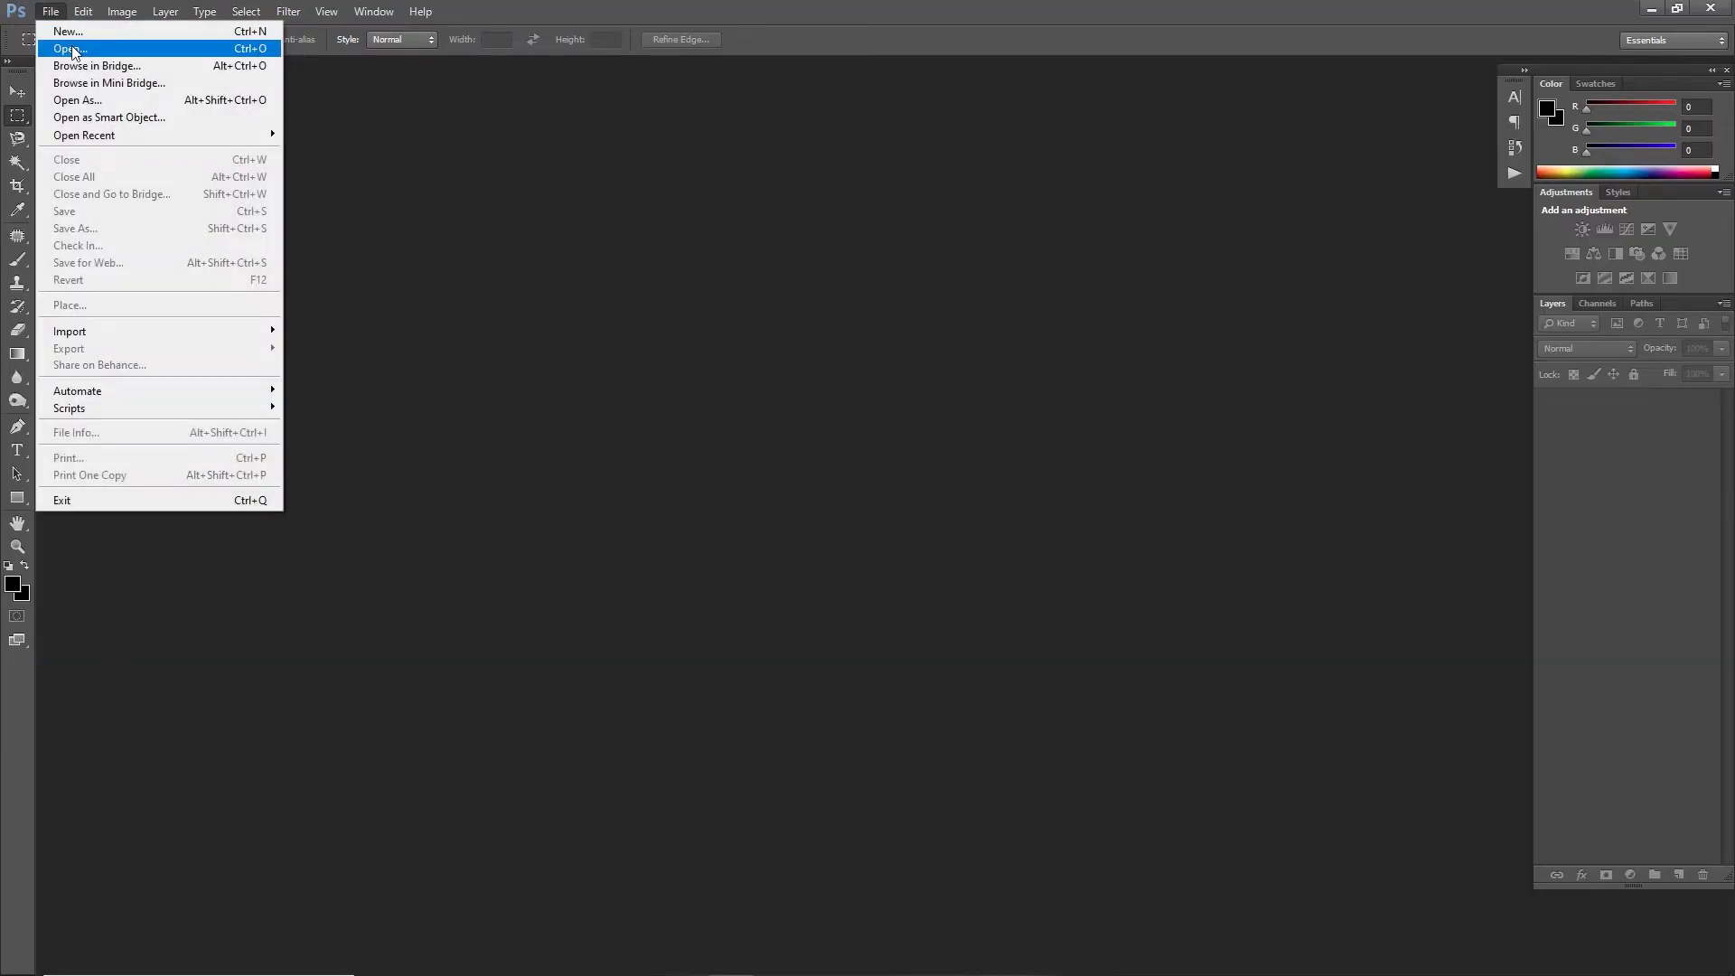
{"action": "left_click", "coordinate": [72, 50]}
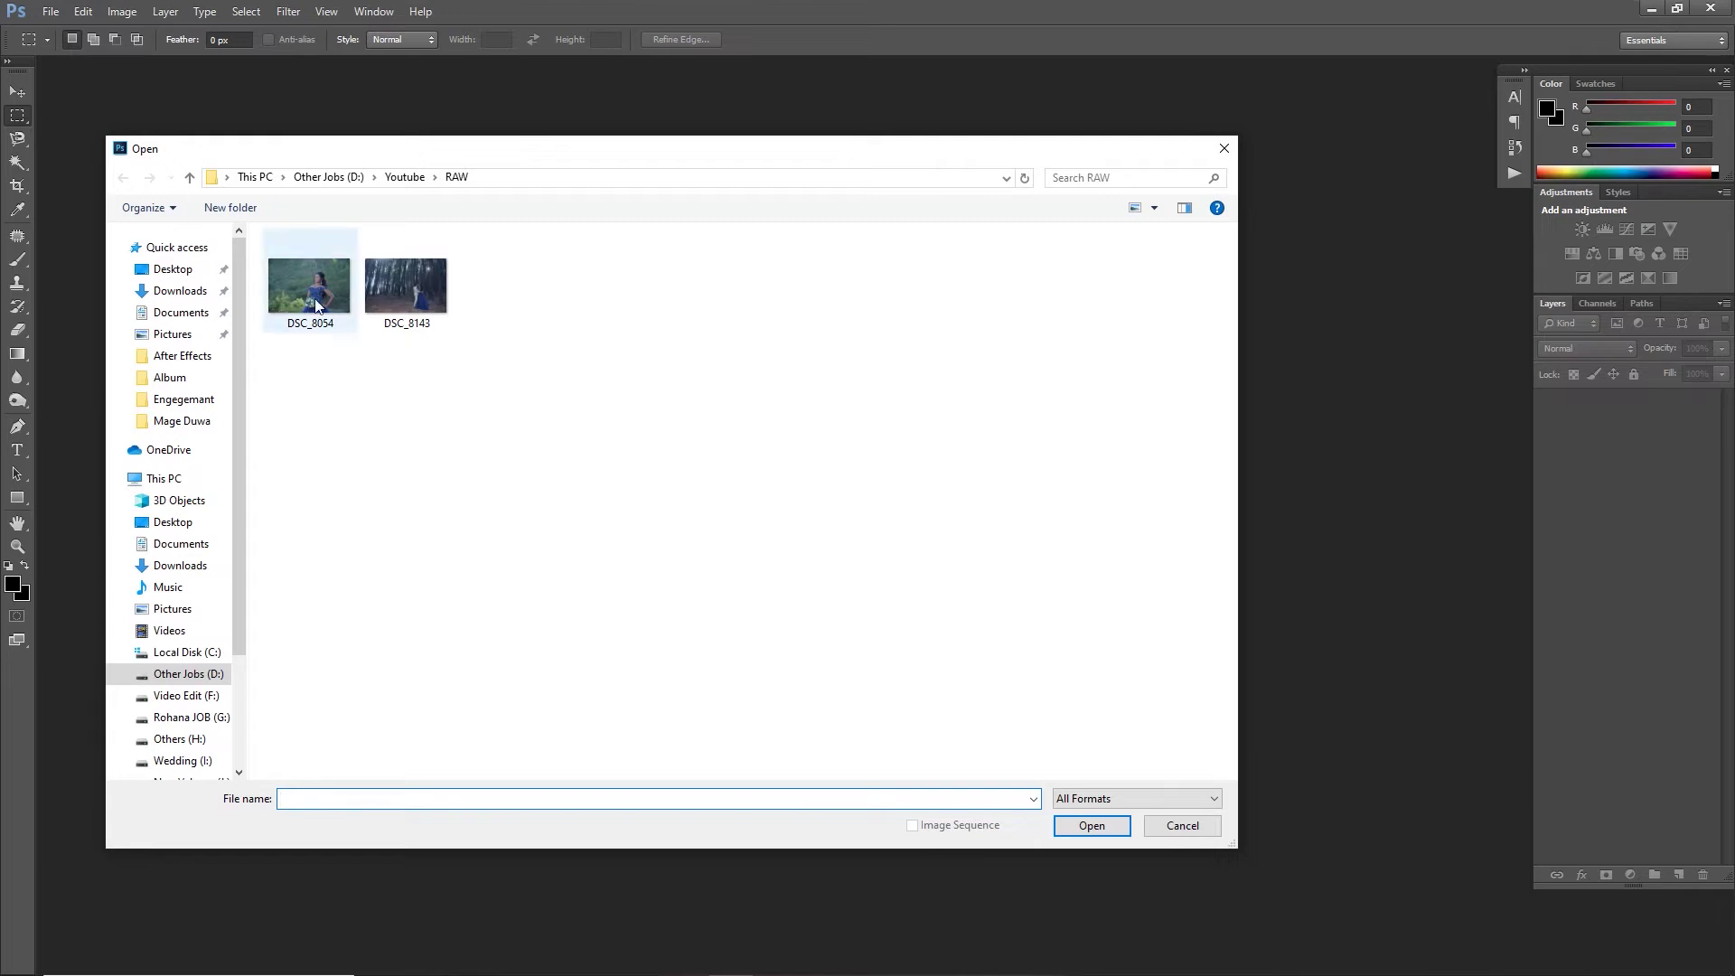
{"action": "right_click", "coordinate": [590, 316]}
{"action": "left_click", "coordinate": [814, 331]}
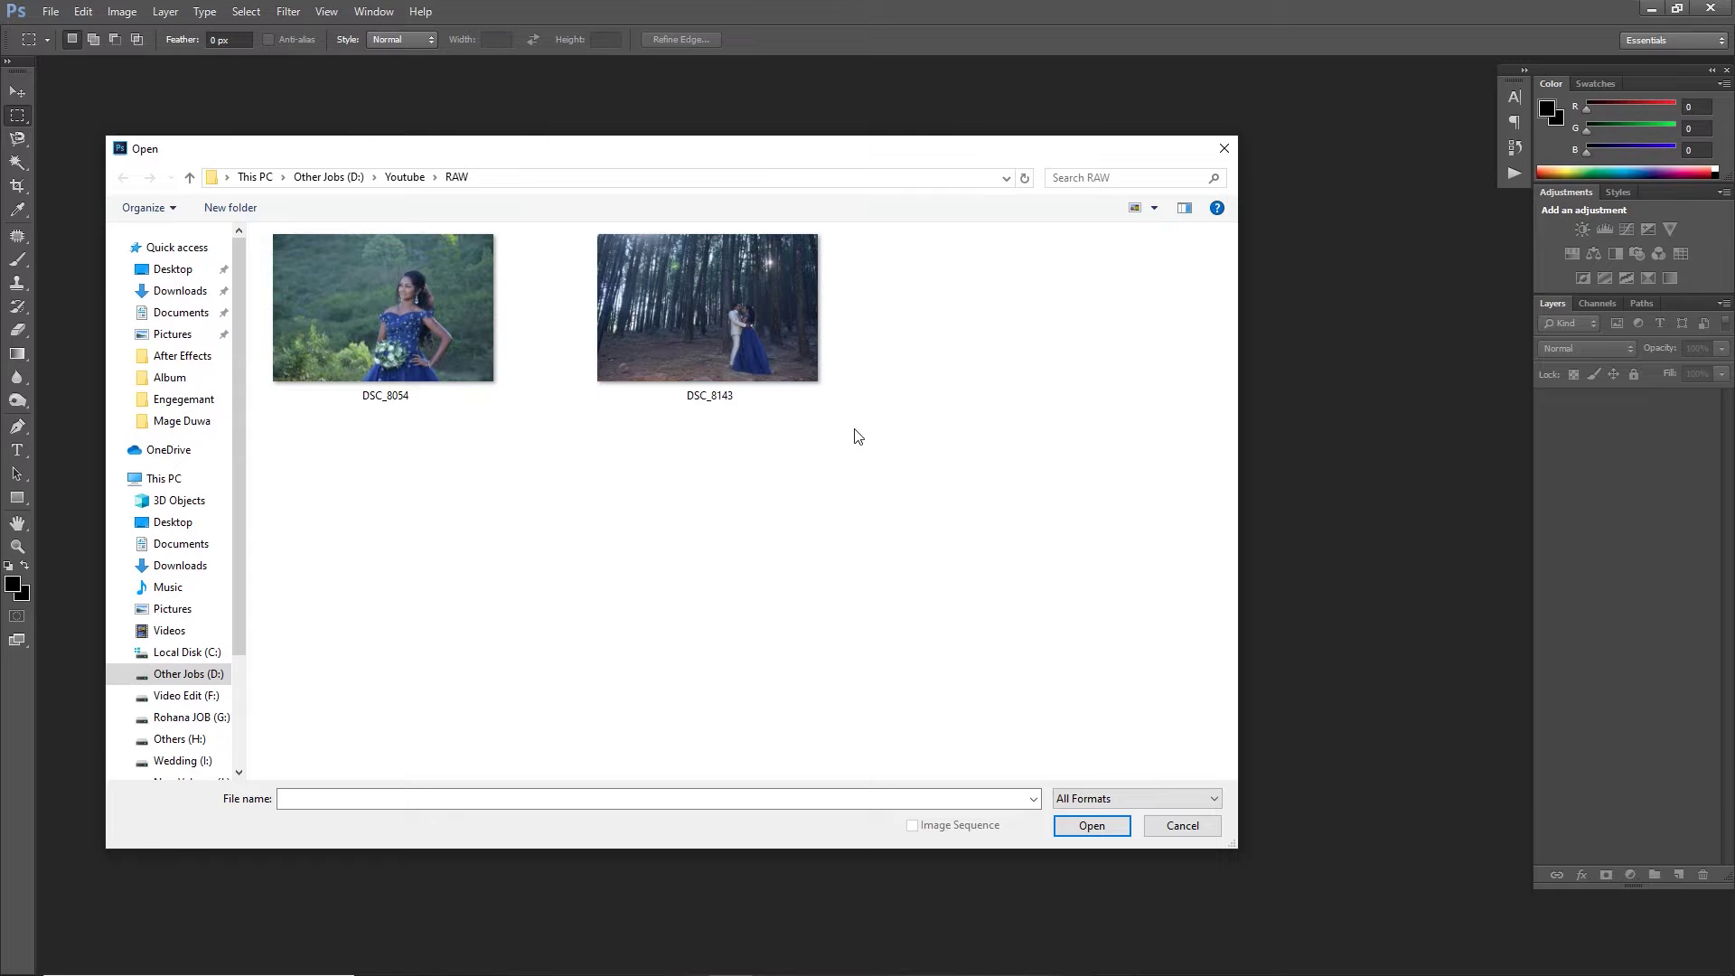
{"action": "left_click", "coordinate": [696, 323]}
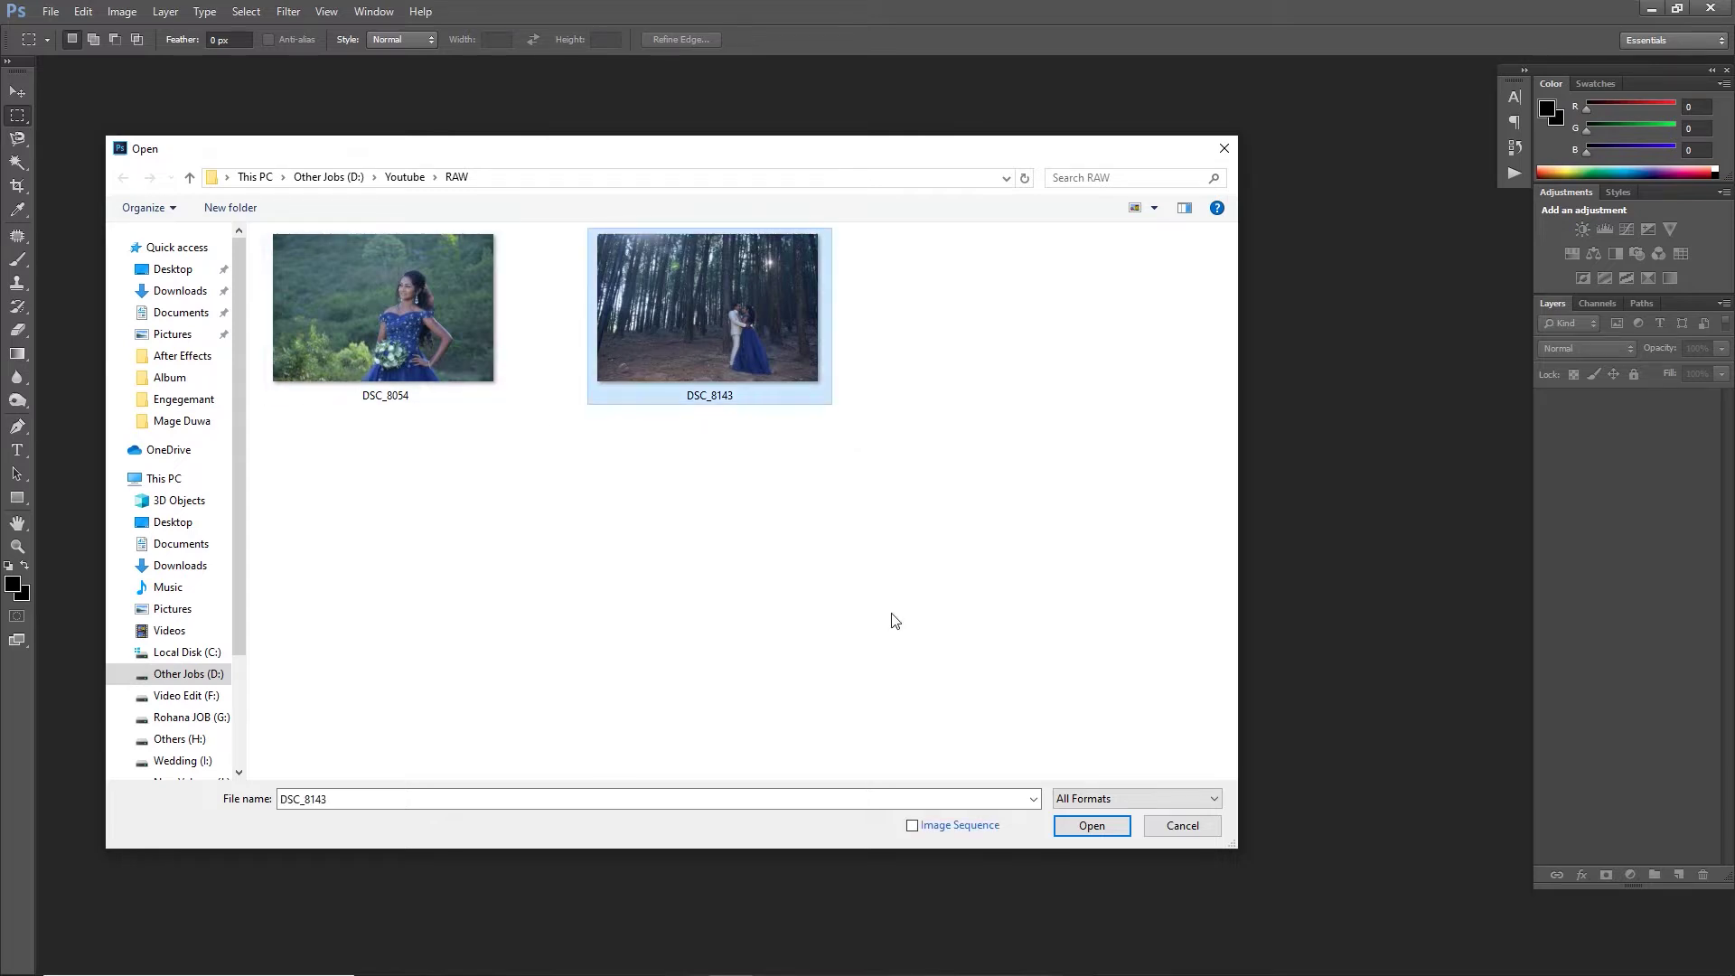
{"action": "left_click", "coordinate": [1091, 825]}
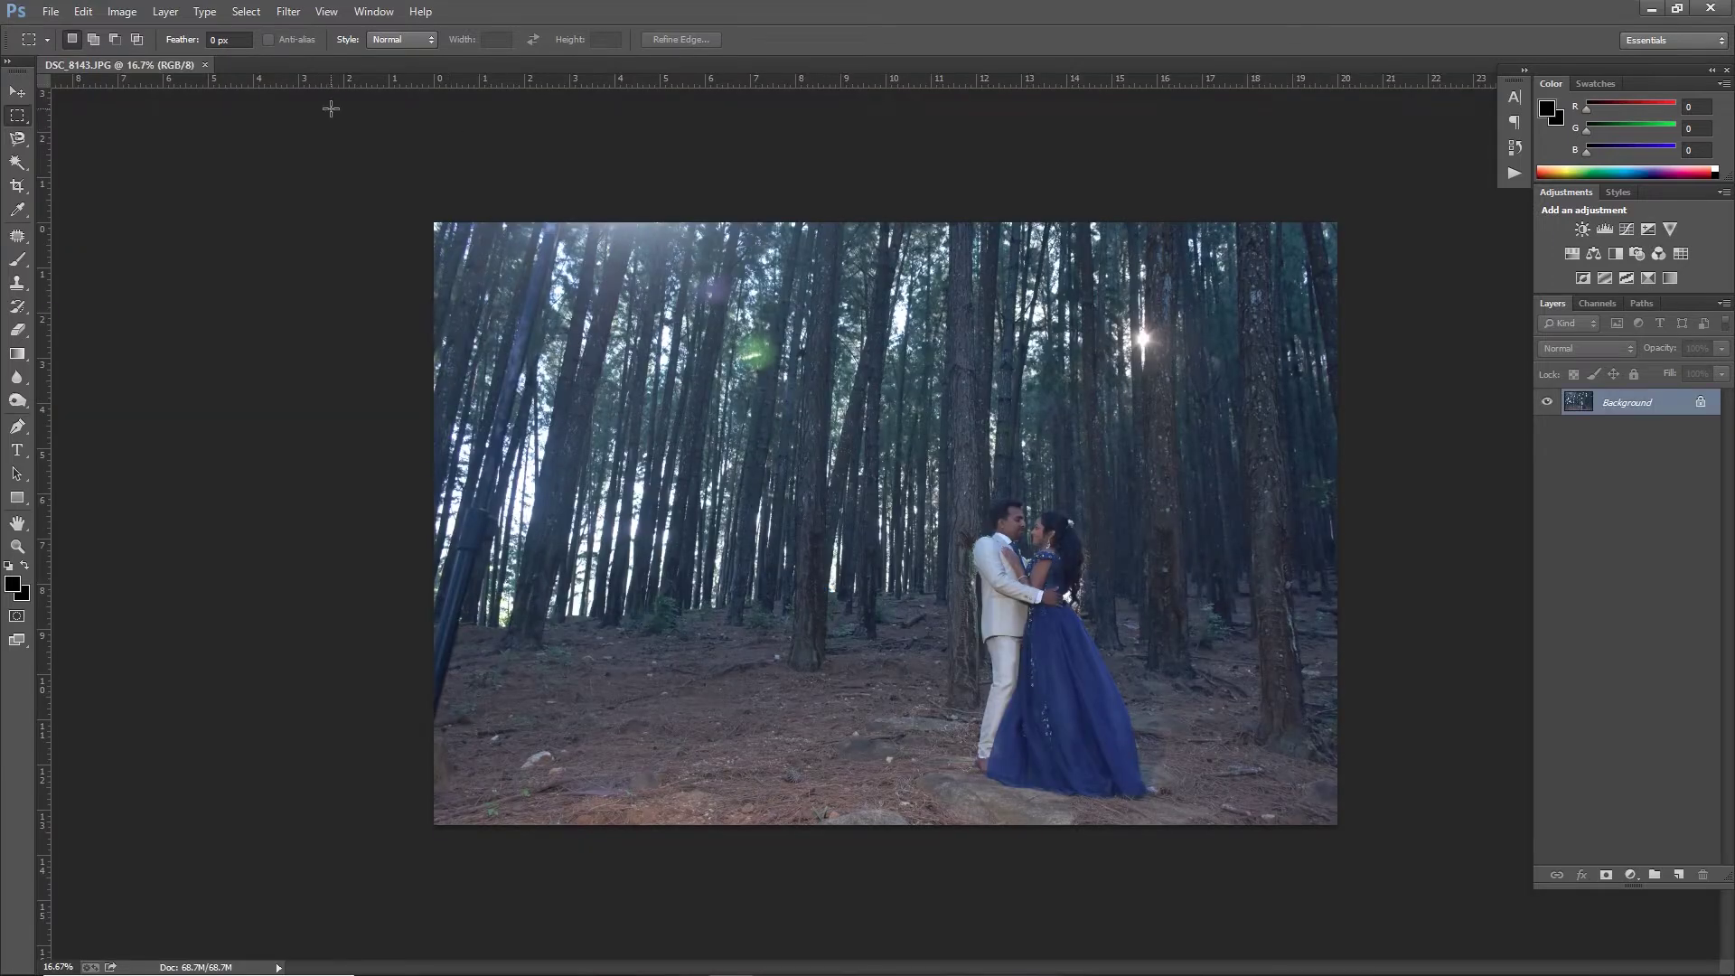
Launch the Camera Raw filter with Process Version 2 and sharpening Detail 0.
{"action": "left_click", "coordinate": [289, 12]}
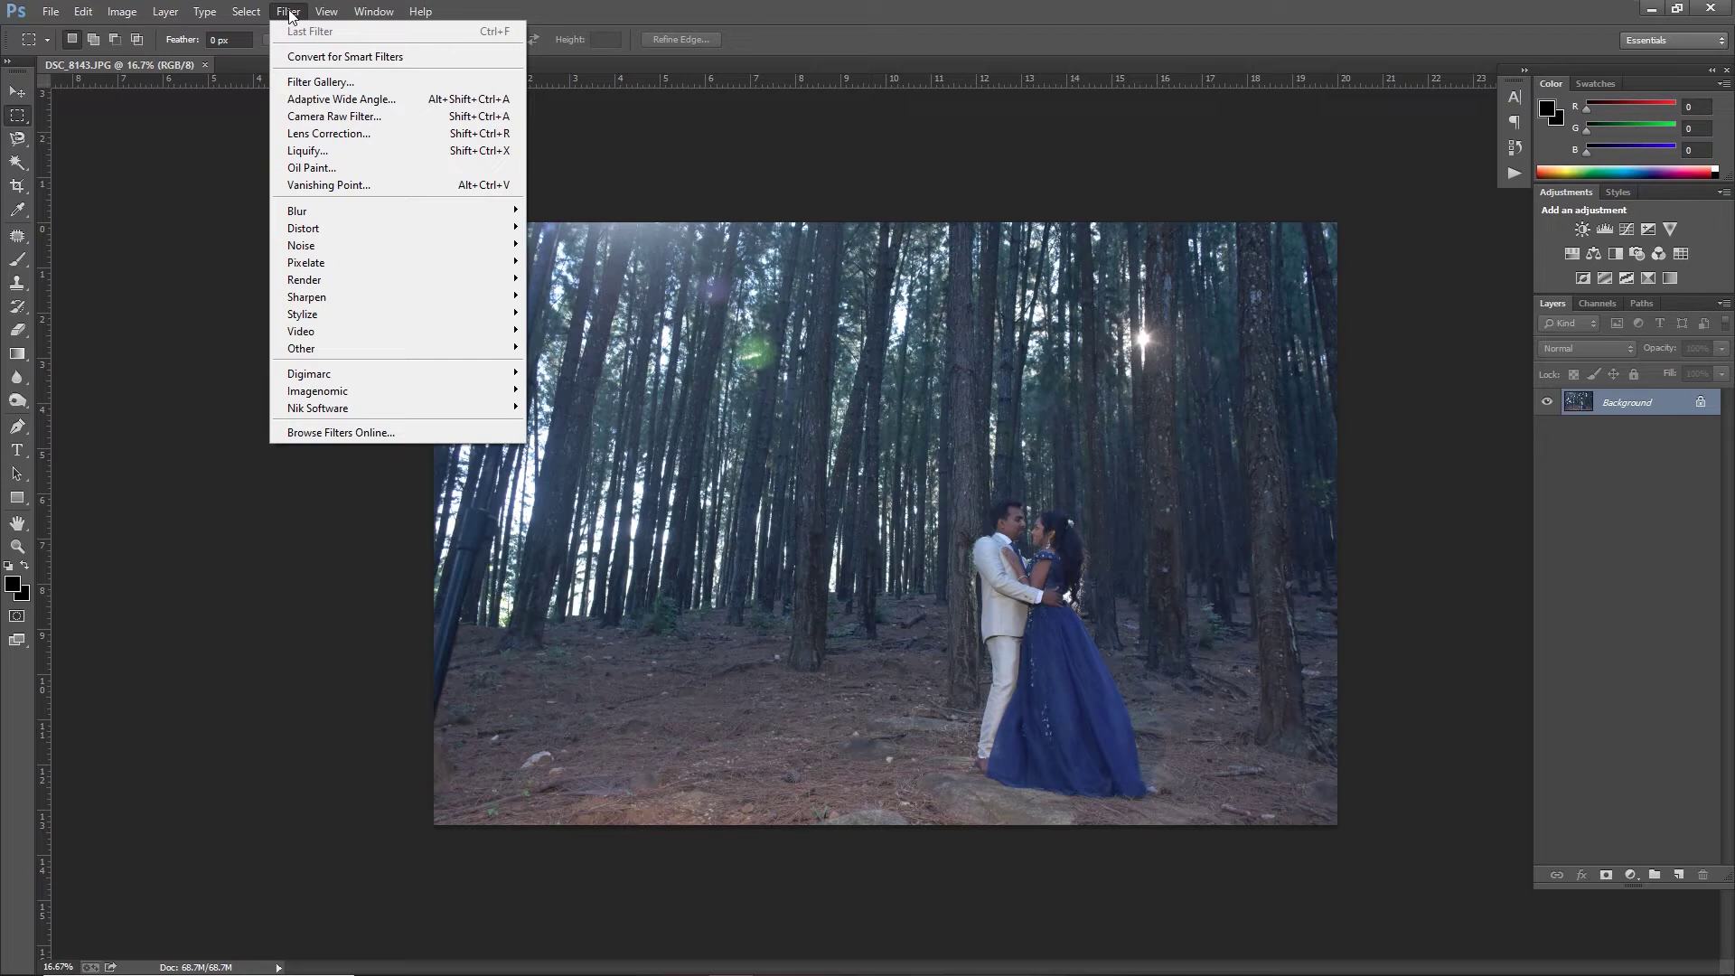
{"action": "left_click", "coordinate": [324, 118]}
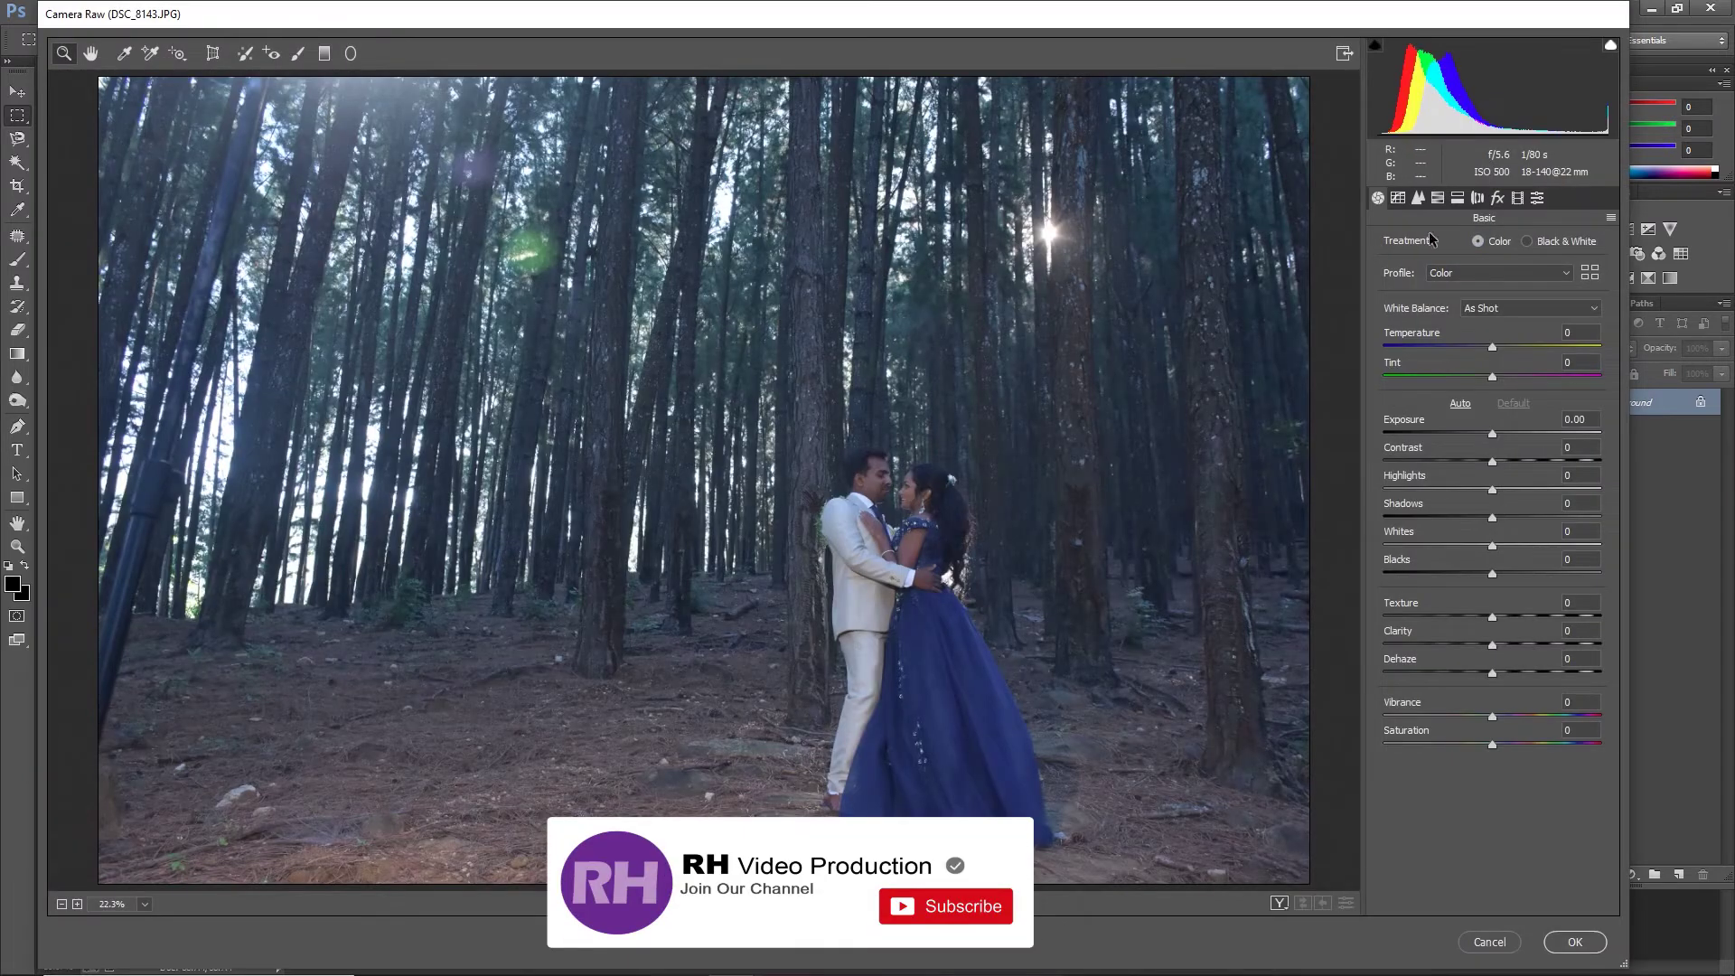
{"action": "left_click", "coordinate": [1518, 198]}
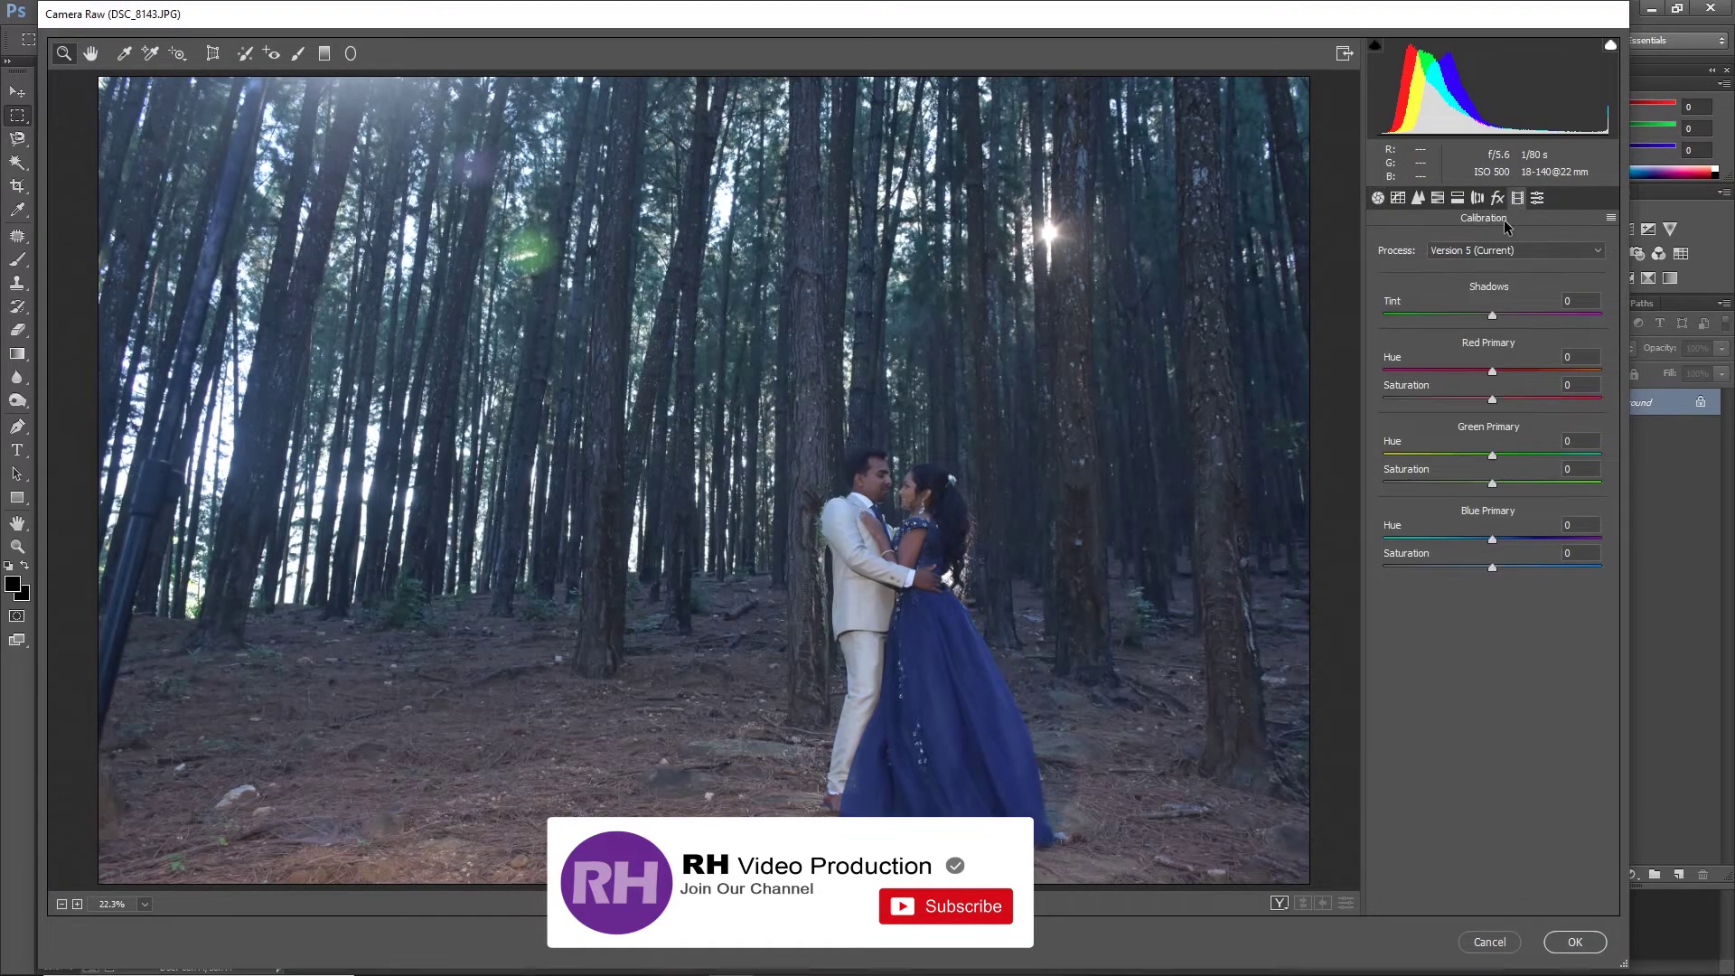
{"action": "left_click", "coordinate": [1501, 251]}
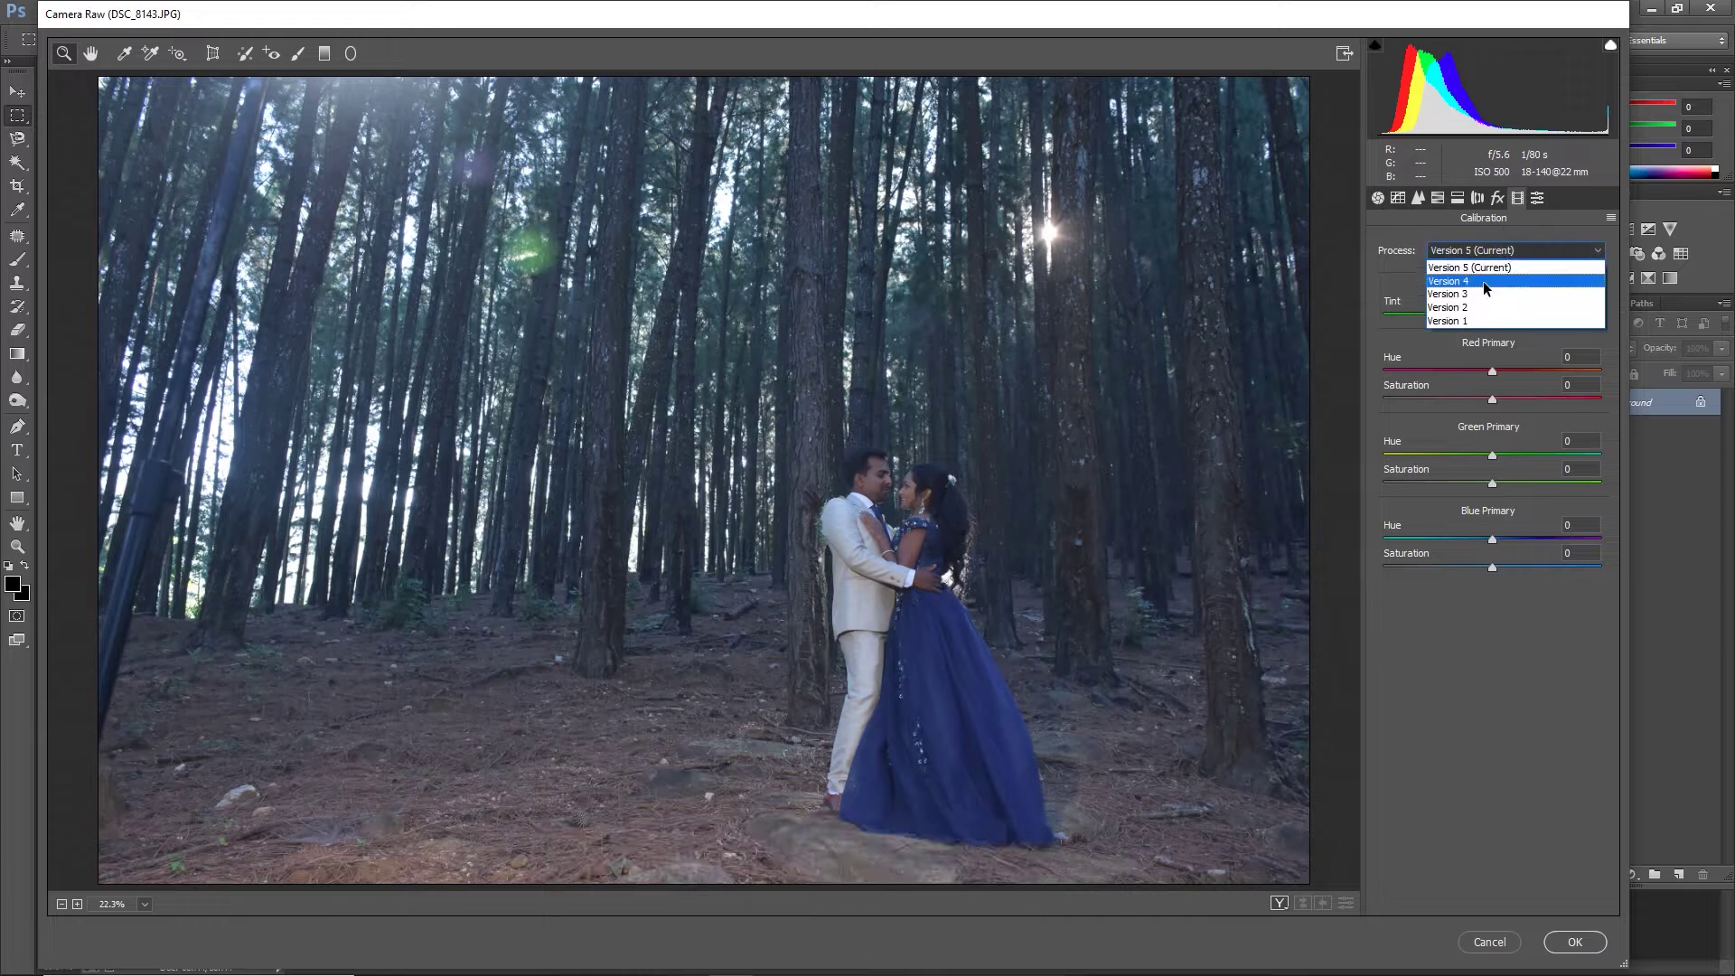
{"action": "left_click", "coordinate": [1477, 306]}
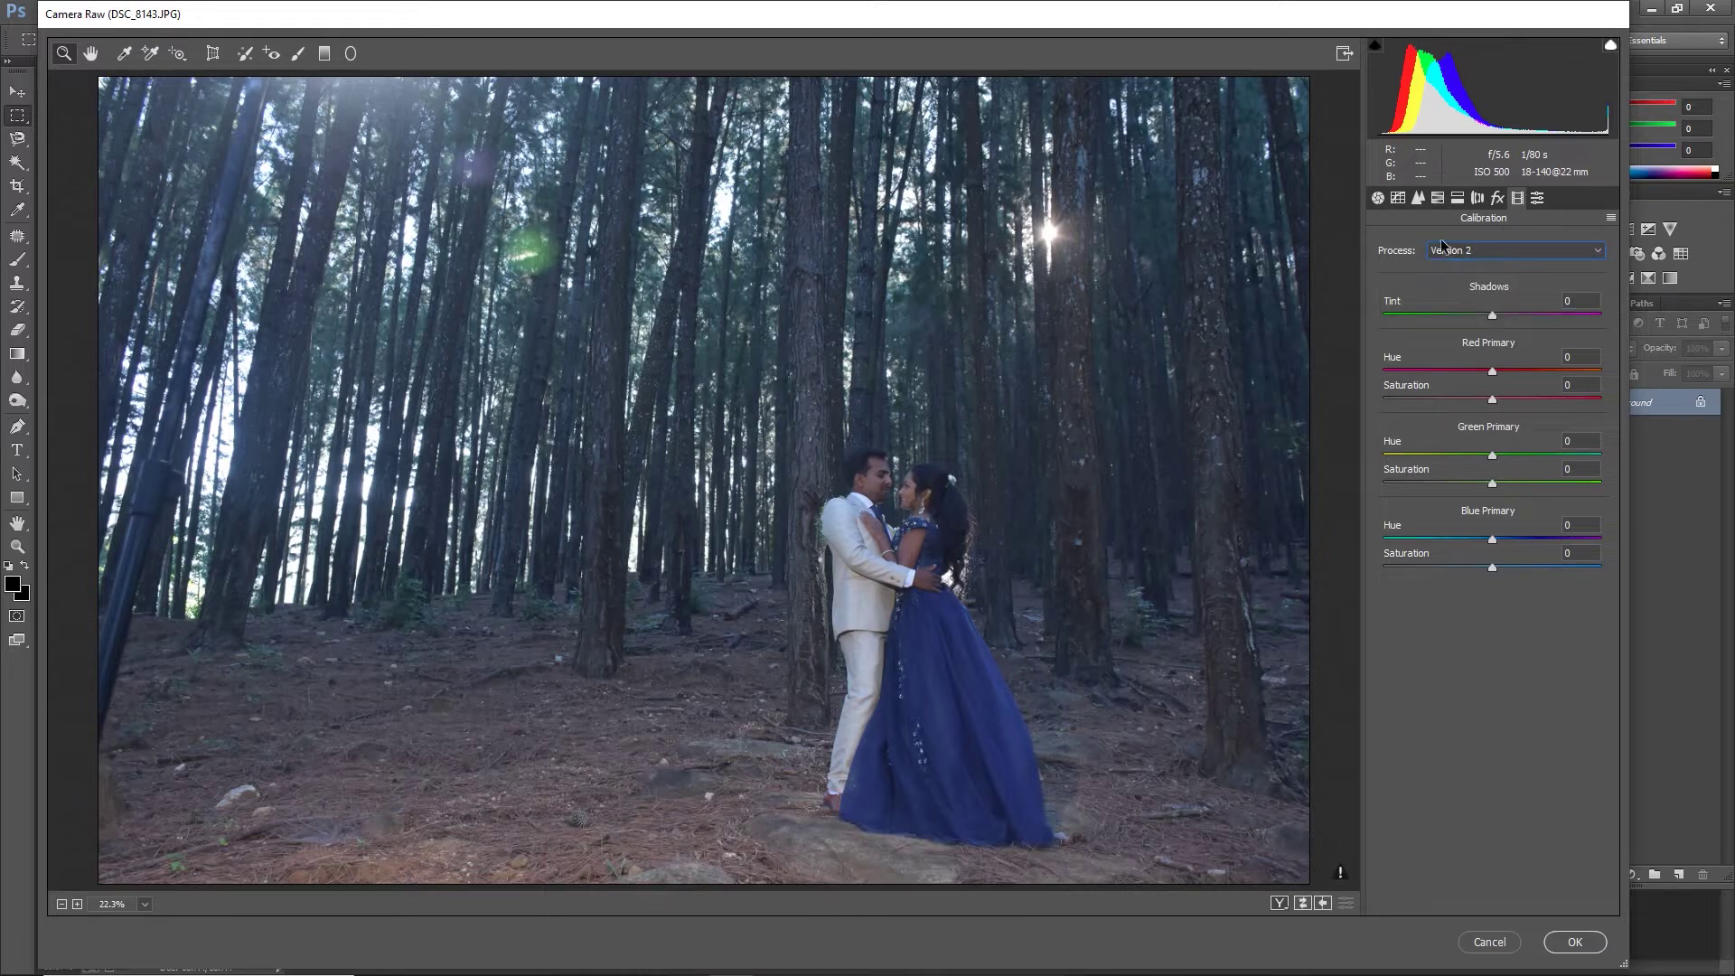
{"action": "left_click", "coordinate": [1418, 197]}
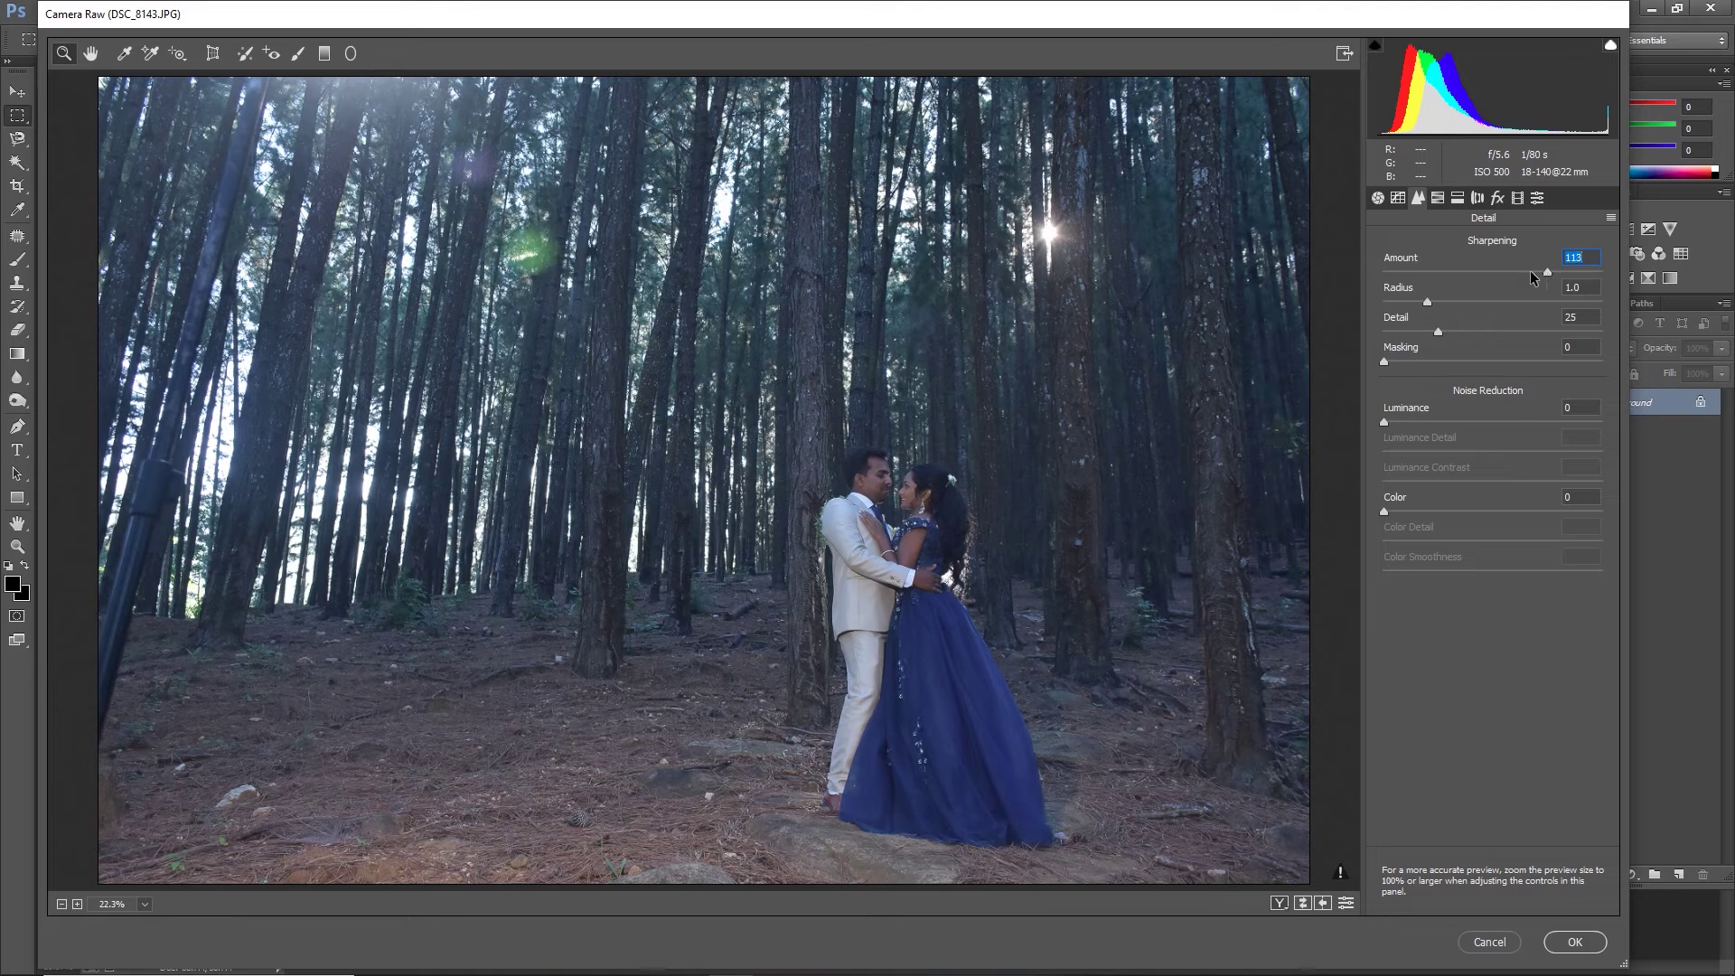
{"action": "left_click_drag", "start_coordinate": [1438, 331], "coordinate": [1376, 335]}
{"action": "left_click", "coordinate": [1378, 198]}
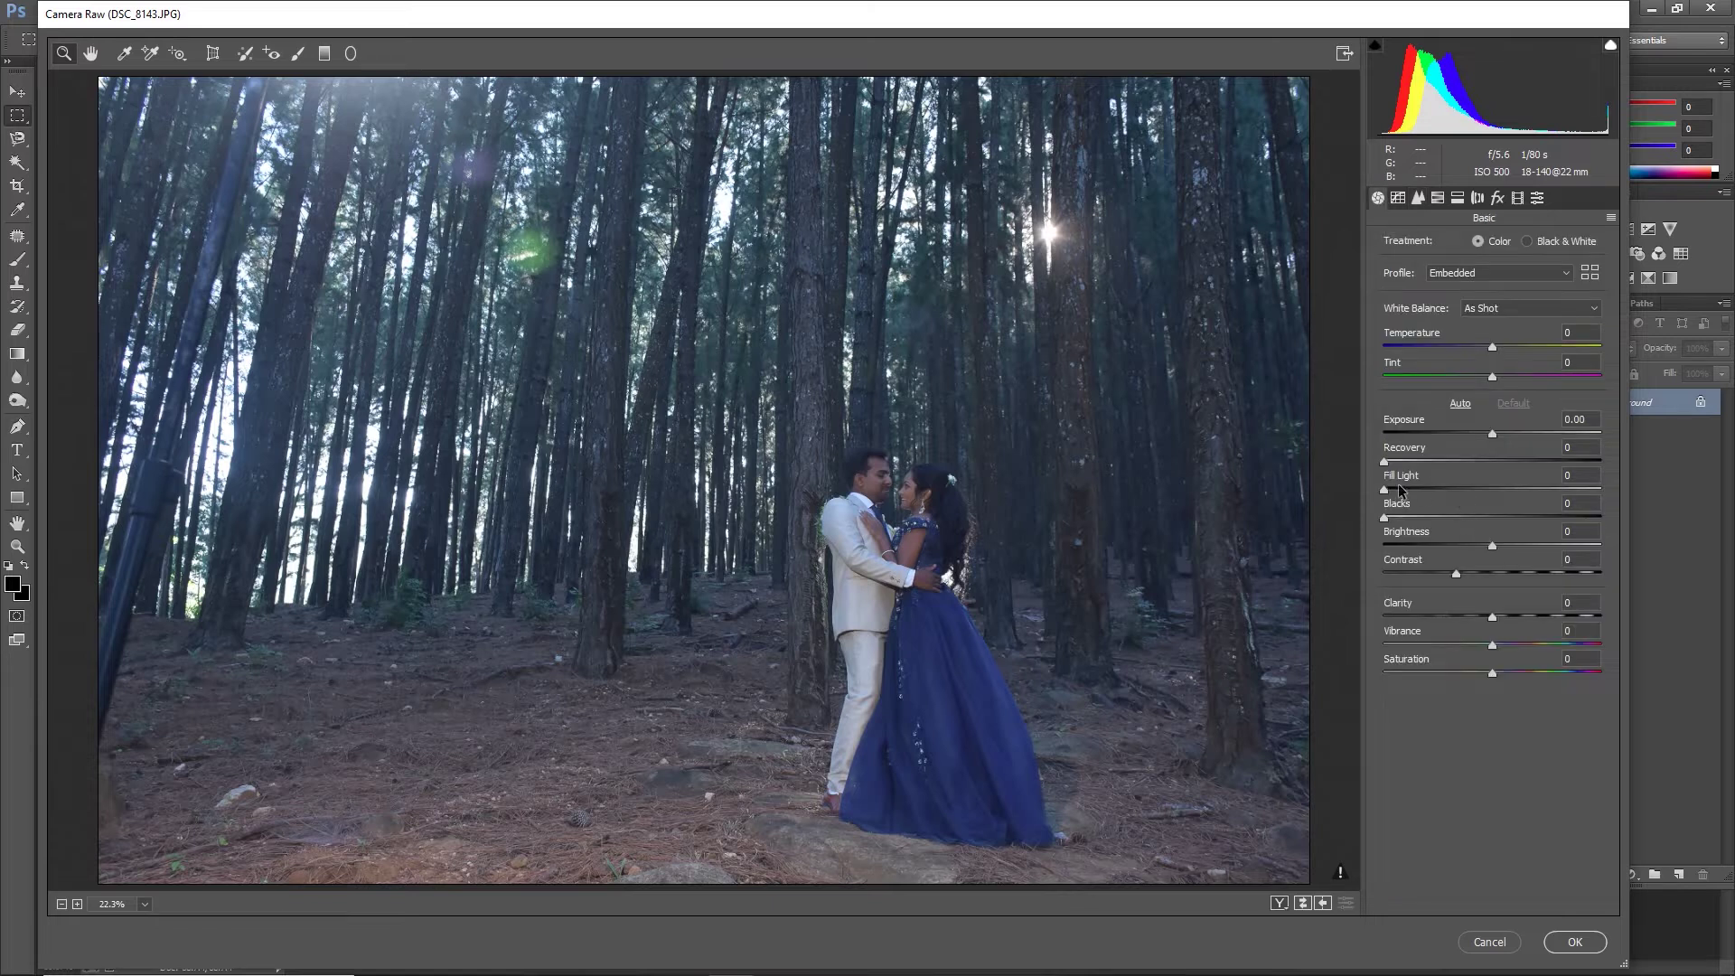
Raise fill light, set recovery 18, brightness +5, contrast +16 and exposure +0.10.
{"action": "left_click", "coordinate": [1481, 486]}
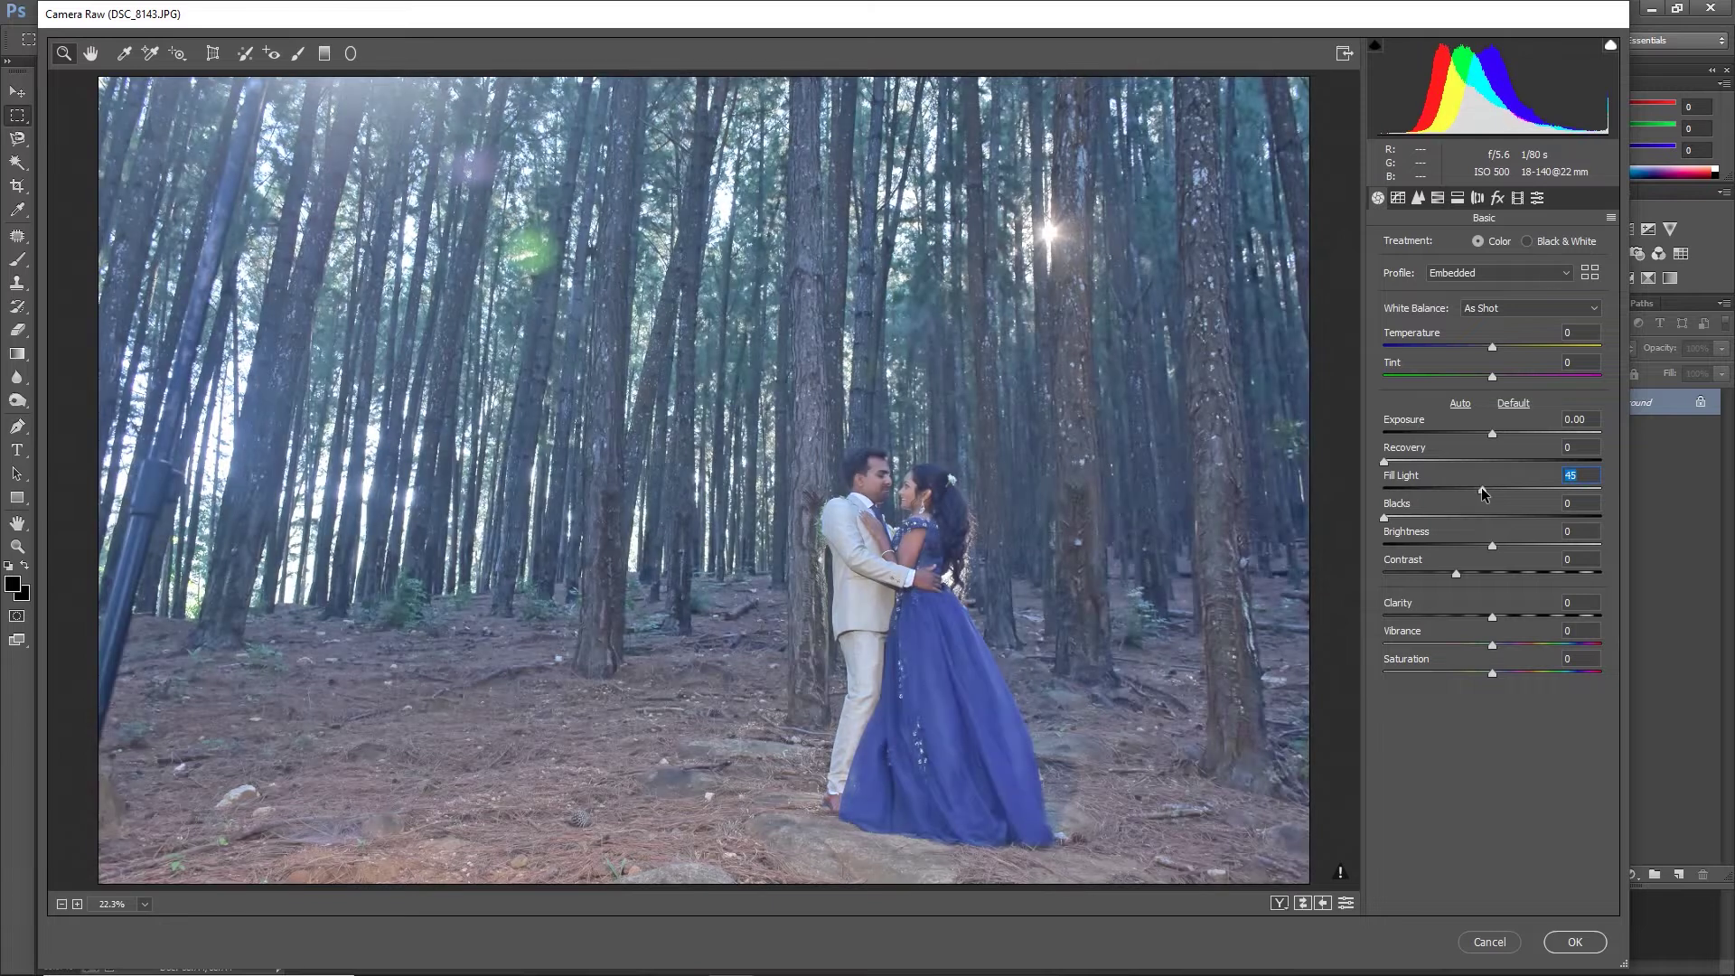
{"action": "left_click_drag", "start_coordinate": [1487, 488], "coordinate": [1435, 522]}
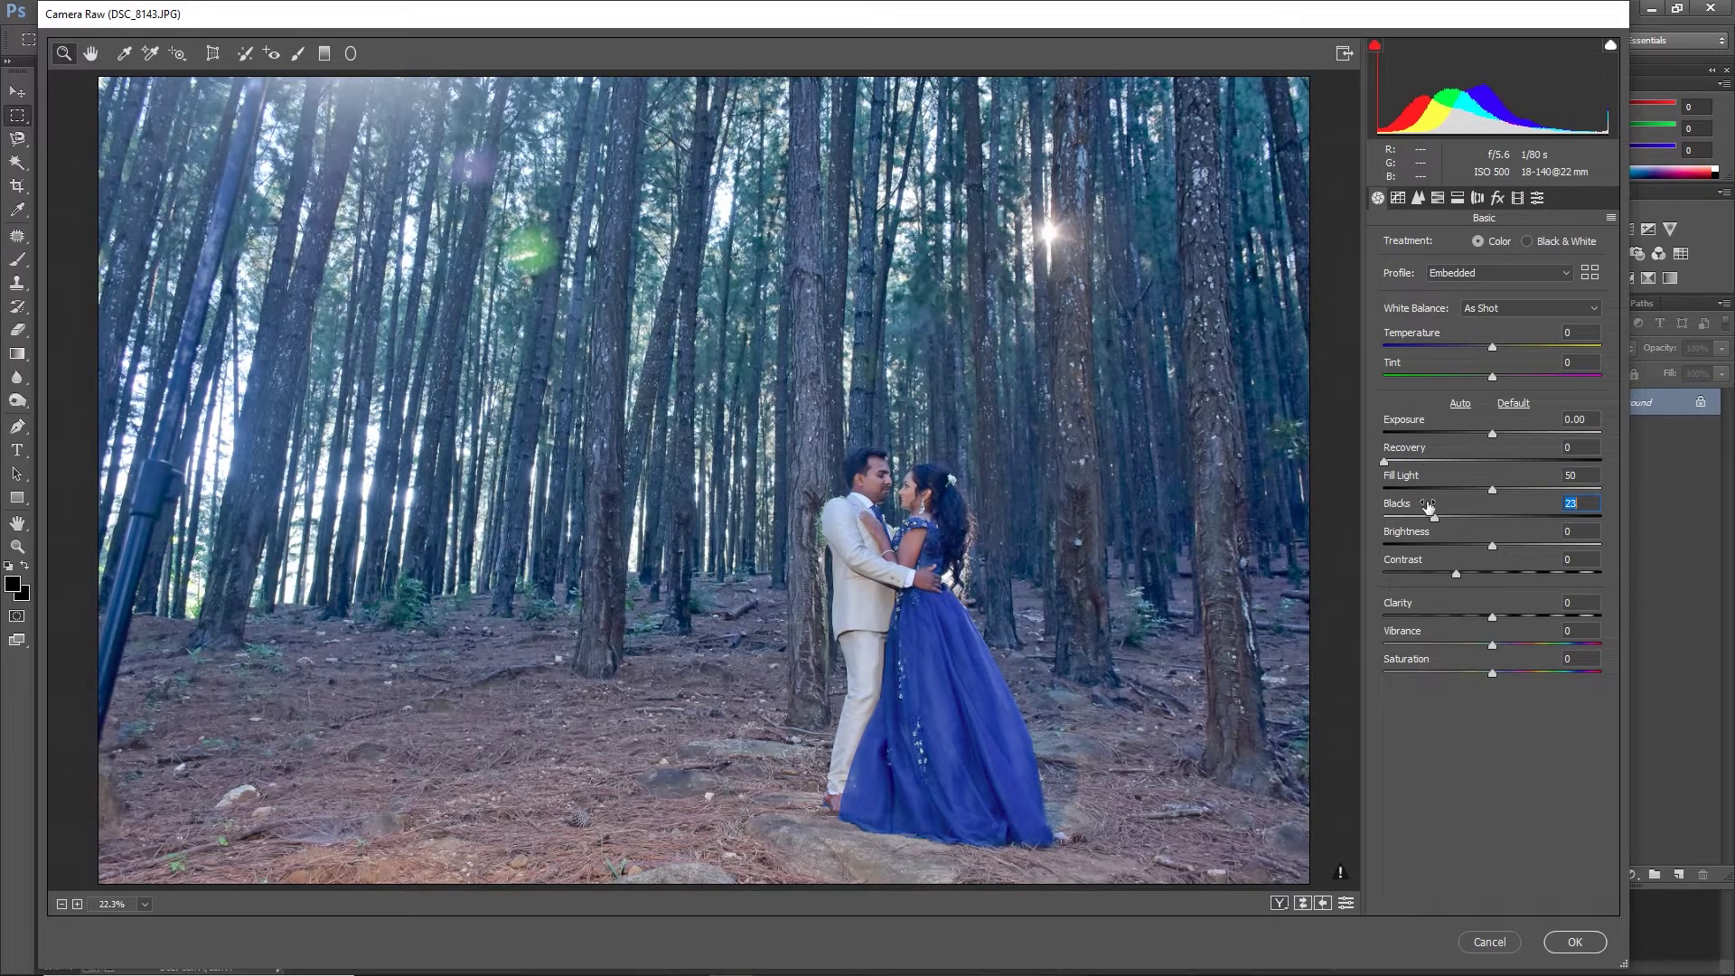
{"action": "left_click_drag", "start_coordinate": [1412, 462], "coordinate": [1422, 464]}
{"action": "left_click_drag", "start_coordinate": [1490, 544], "coordinate": [1498, 544]}
{"action": "left_click", "coordinate": [1479, 572]}
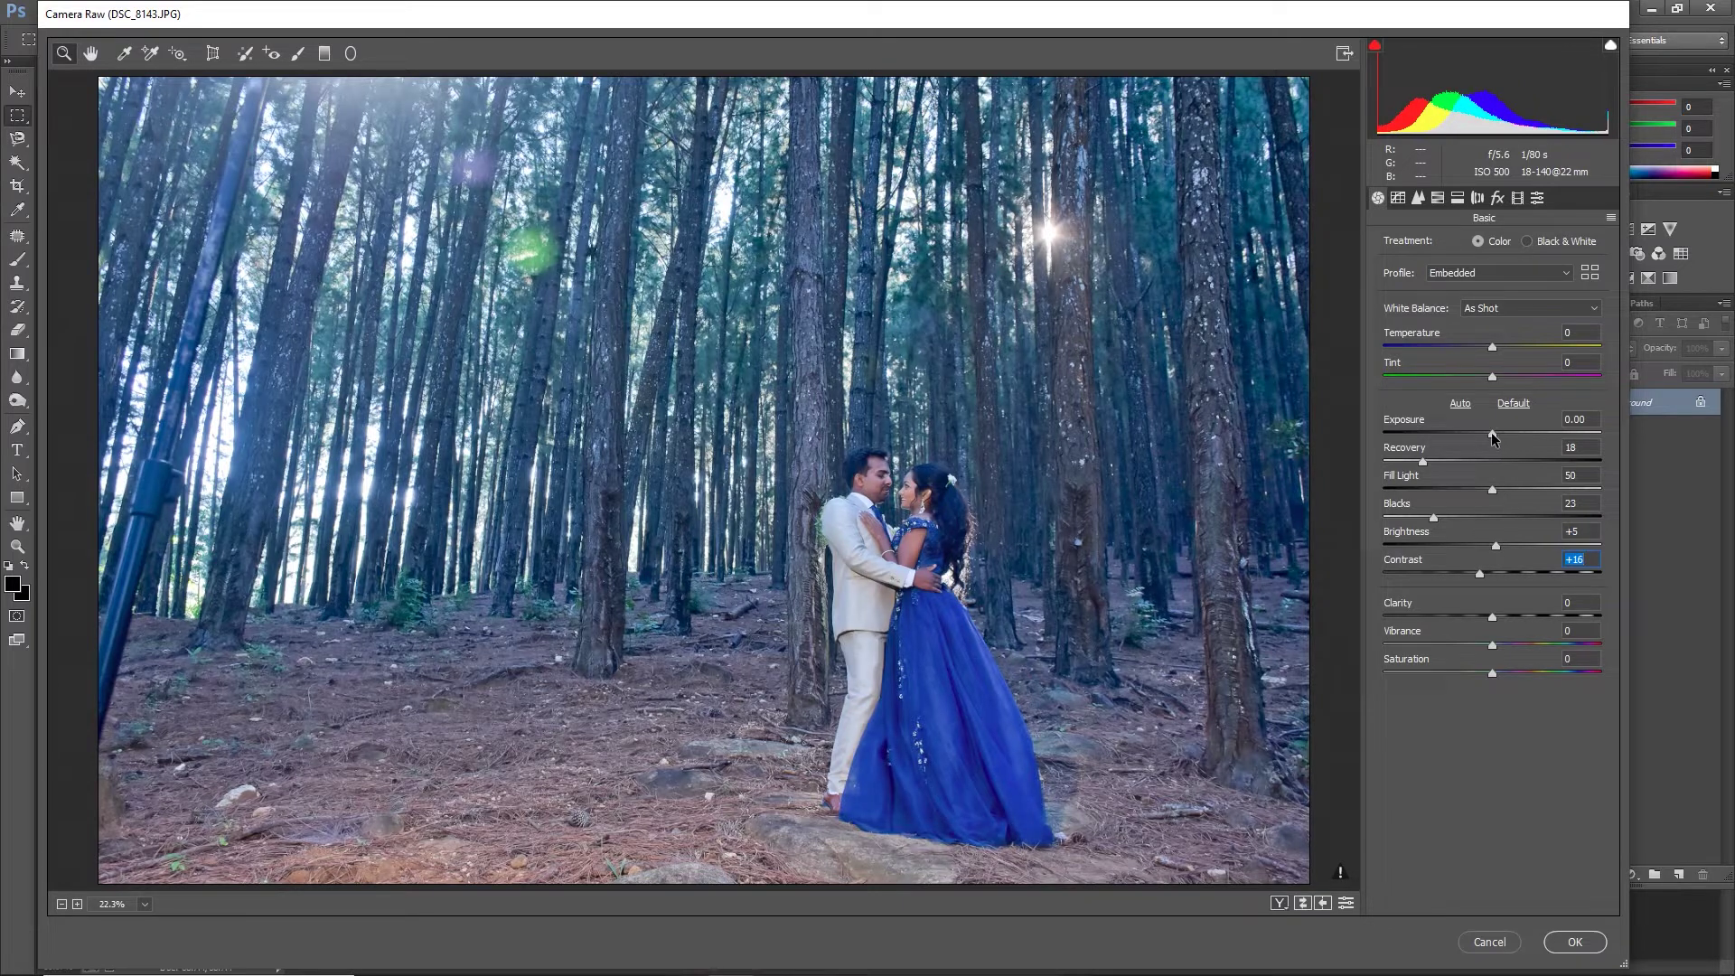
{"action": "left_click_drag", "start_coordinate": [1490, 432], "coordinate": [1494, 432]}
Set vibrance +9, saturation +7, fill light 52, temperature +3, and apply Camera Raw.
{"action": "left_click", "coordinate": [1502, 644]}
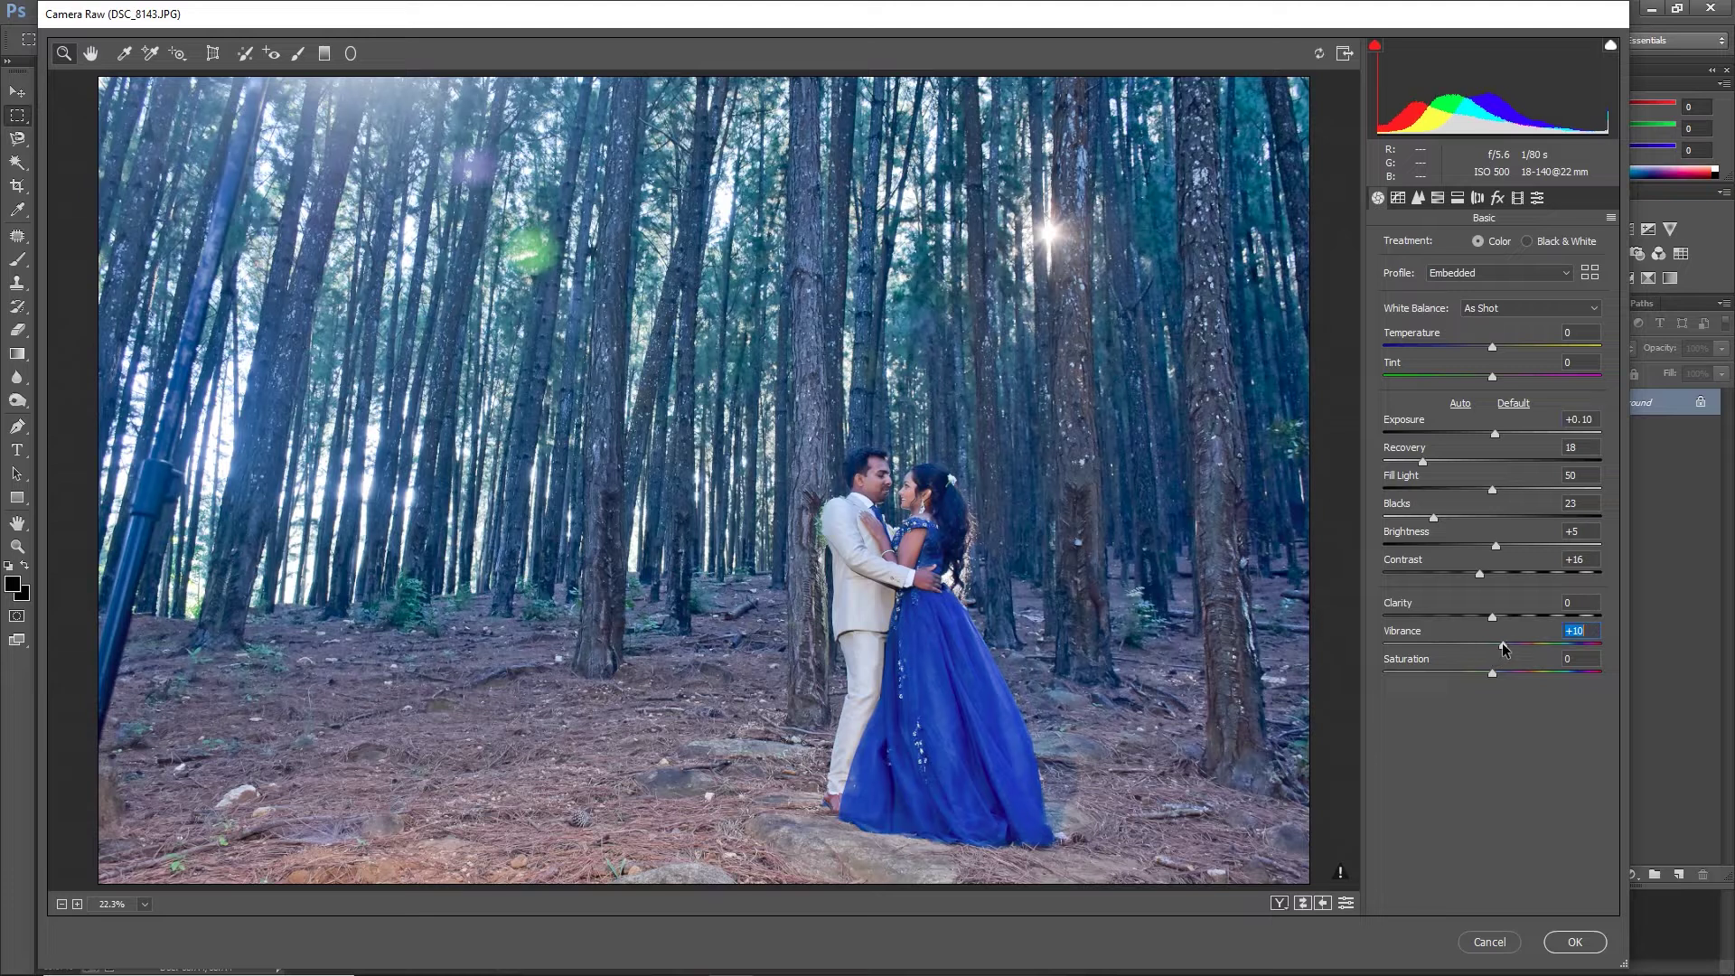
{"action": "left_click", "coordinate": [1501, 644]}
{"action": "left_click", "coordinate": [1506, 673]}
{"action": "left_click", "coordinate": [1500, 674]}
{"action": "left_click", "coordinate": [1499, 489]}
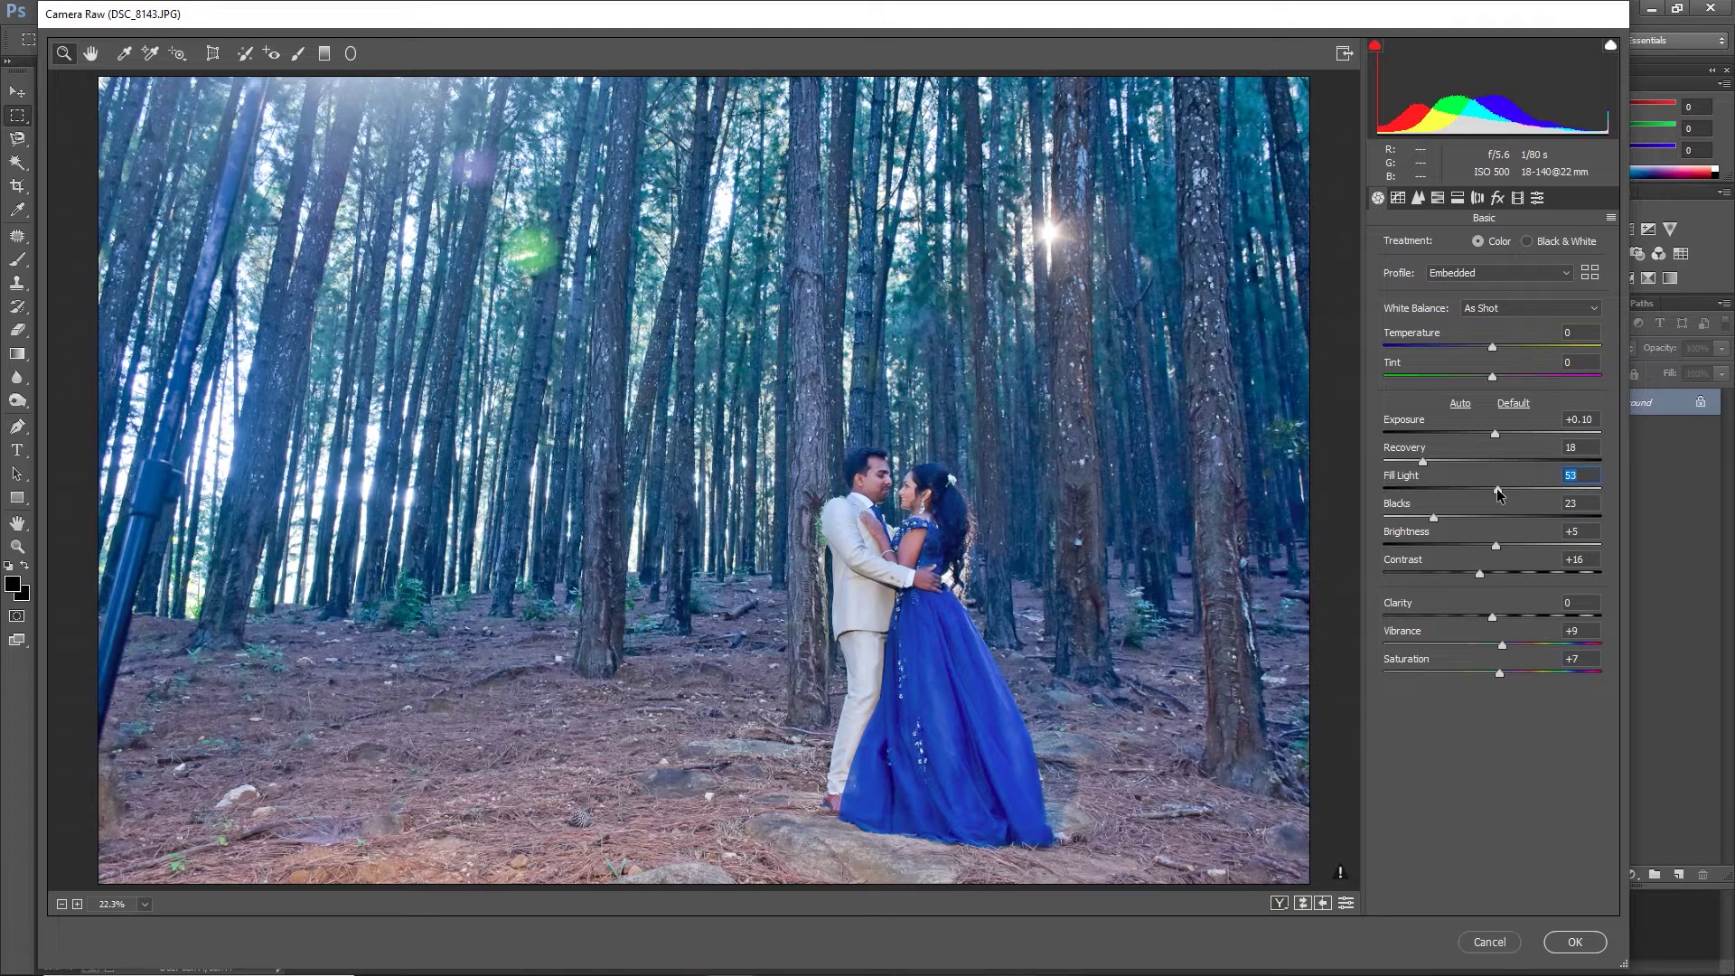
{"action": "left_click_drag", "start_coordinate": [1497, 488], "coordinate": [1495, 488]}
{"action": "left_click", "coordinate": [1494, 348]}
{"action": "left_click_drag", "start_coordinate": [1494, 349], "coordinate": [1497, 351]}
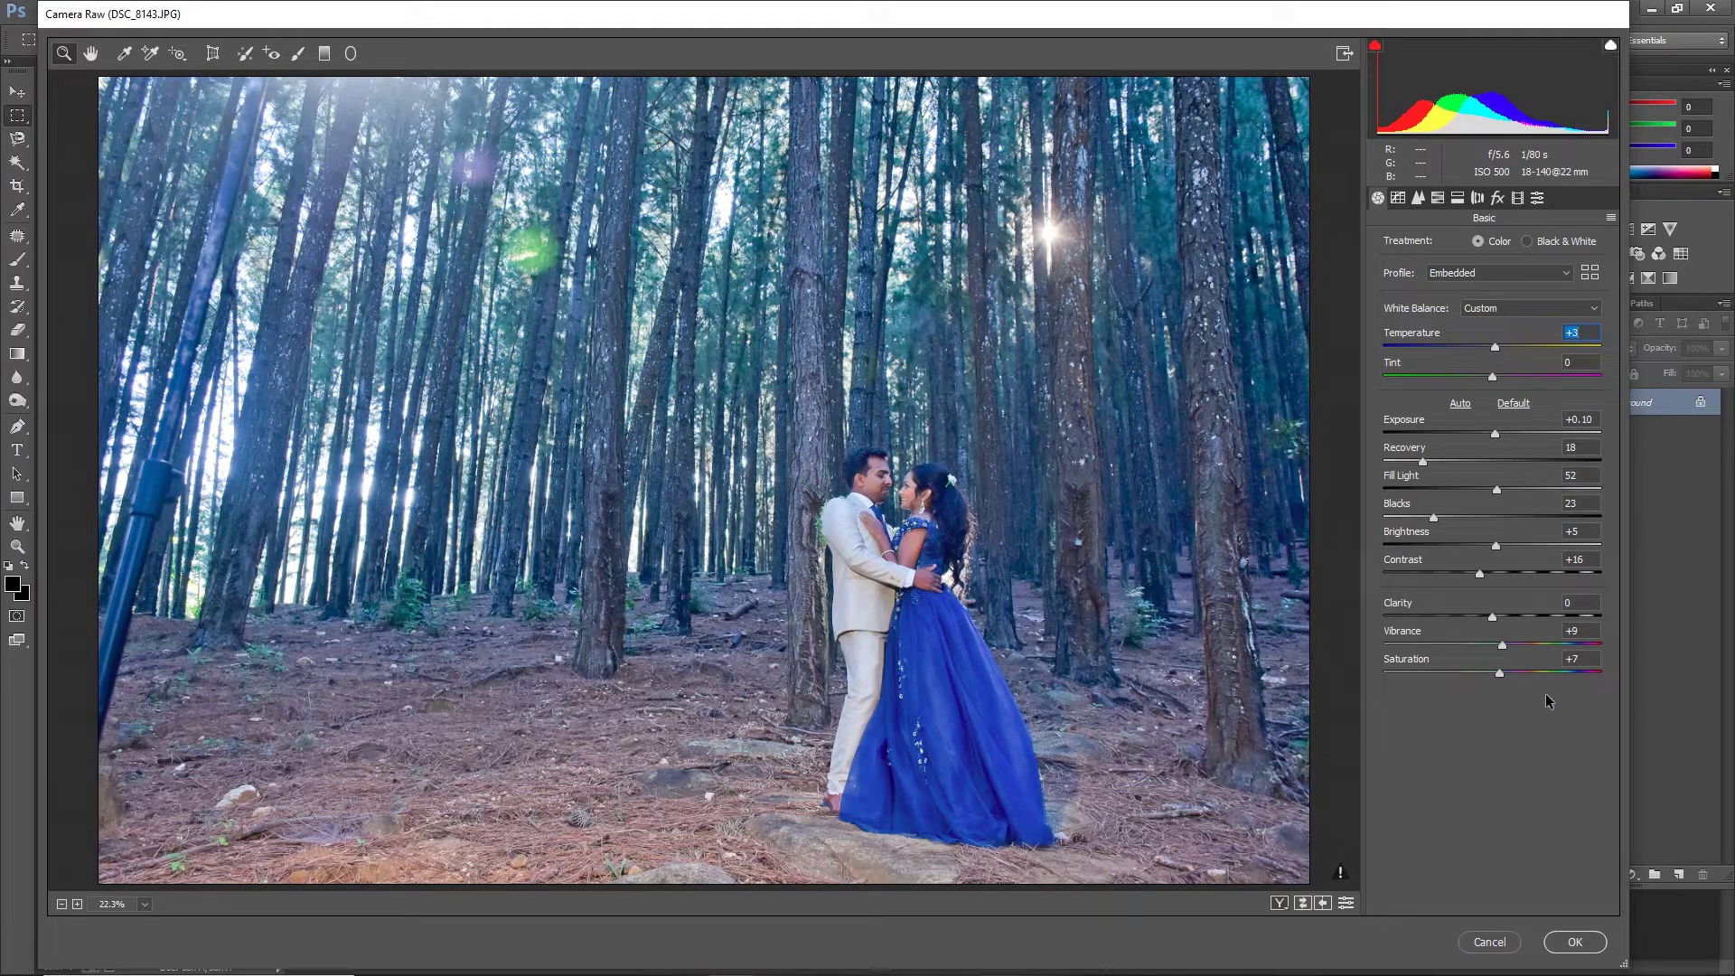
{"action": "left_click", "coordinate": [1577, 943]}
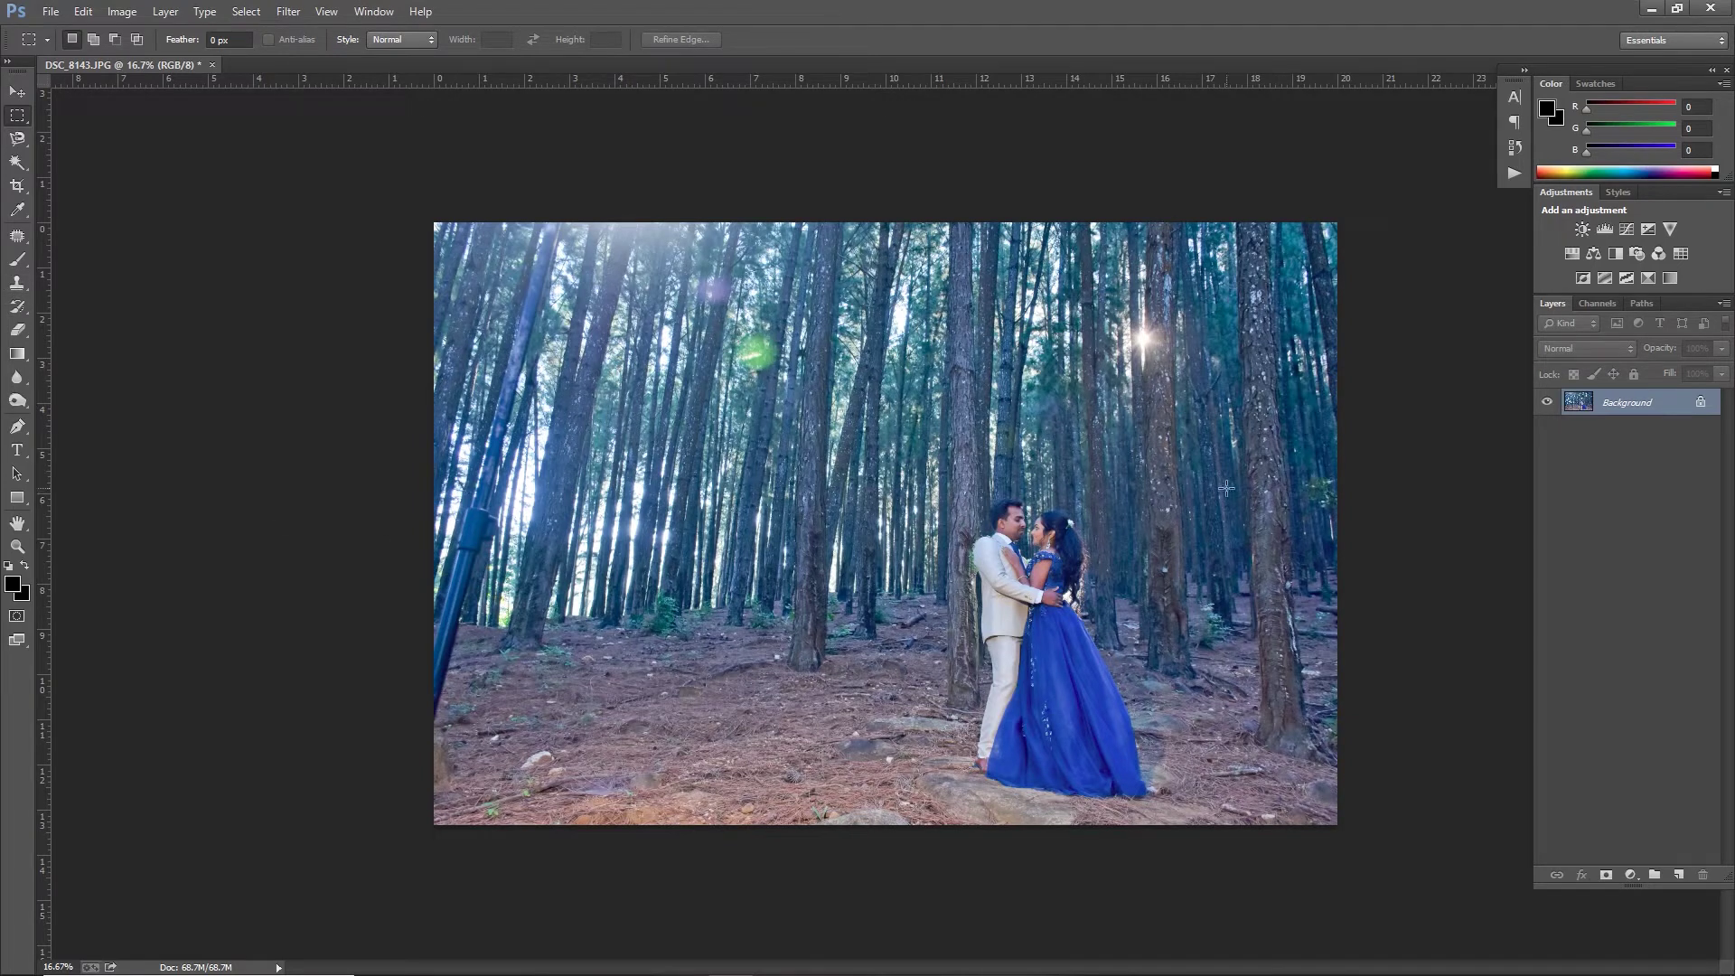
{"action": "key", "text": "ctrl+plus"}
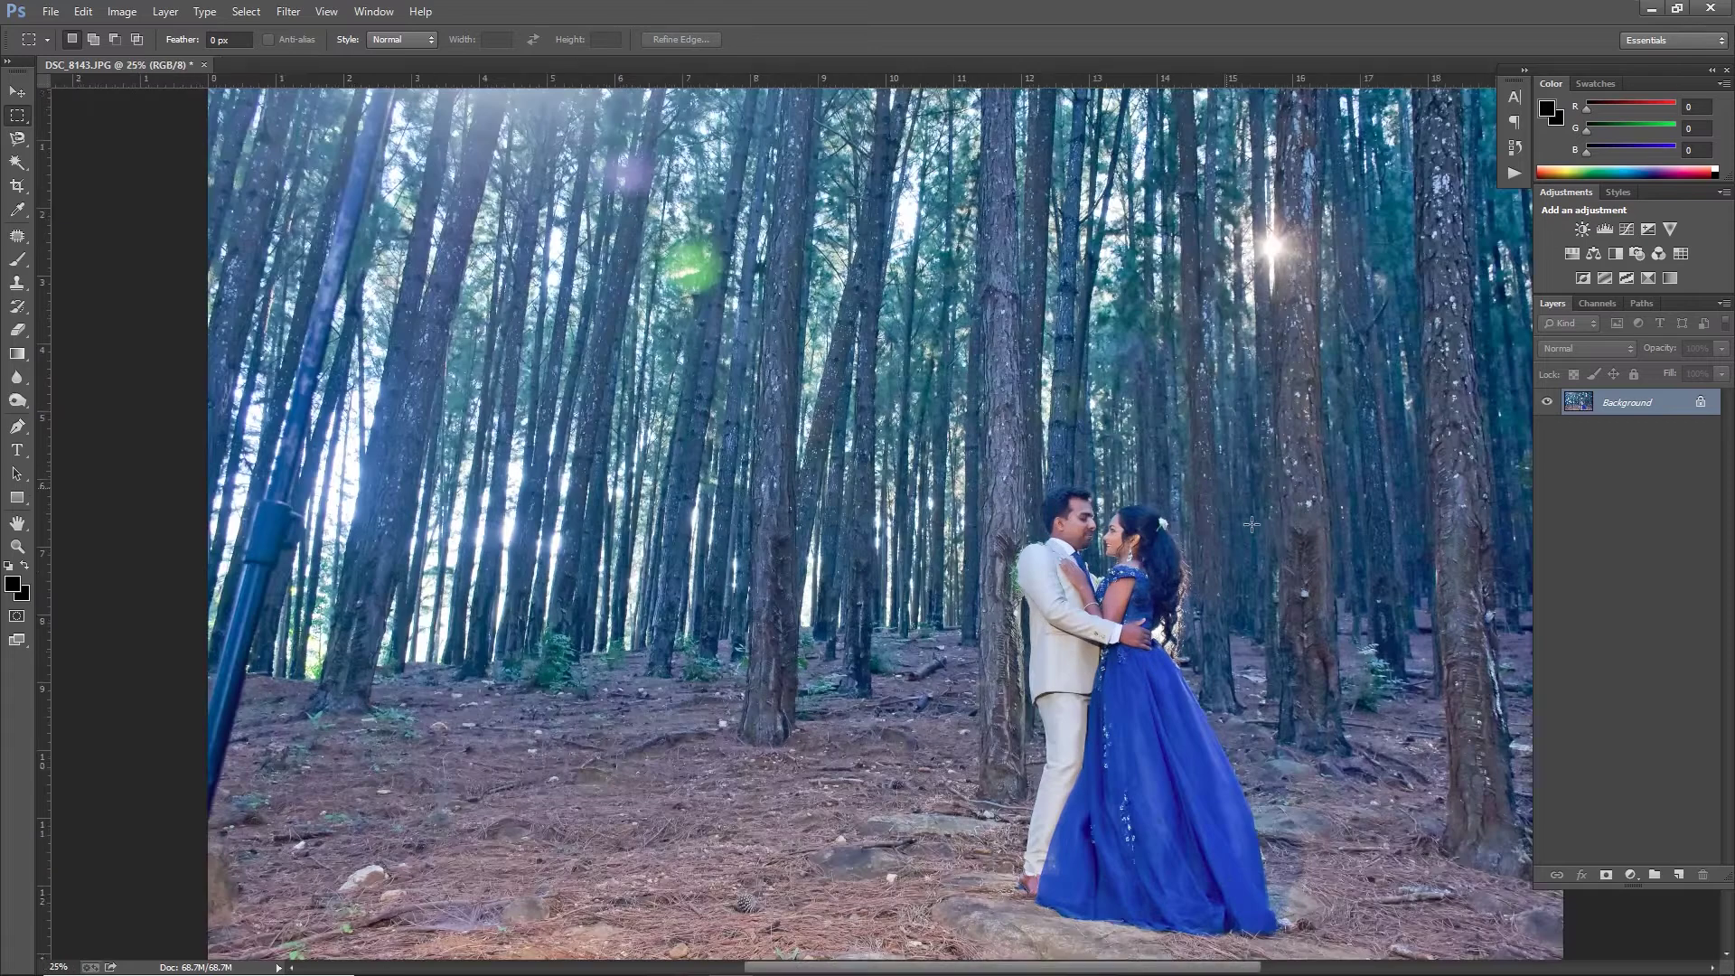
{"action": "key", "text": "ctrl+minus"}
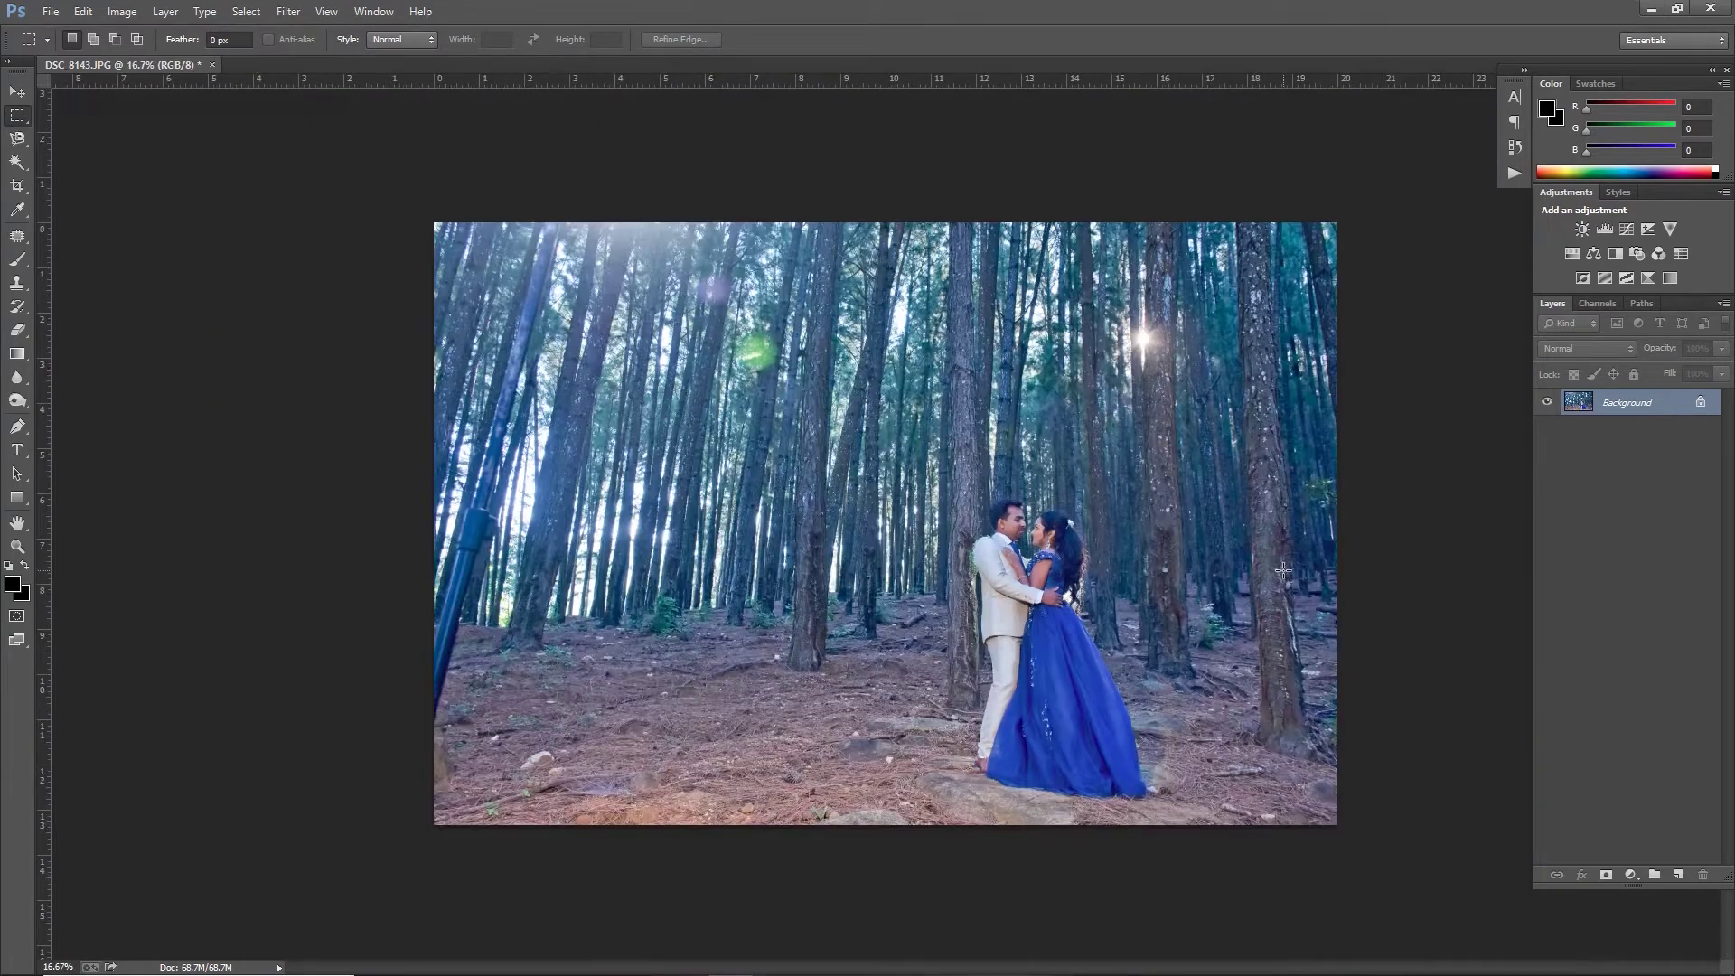
{"action": "key", "text": "ctrl+l"}
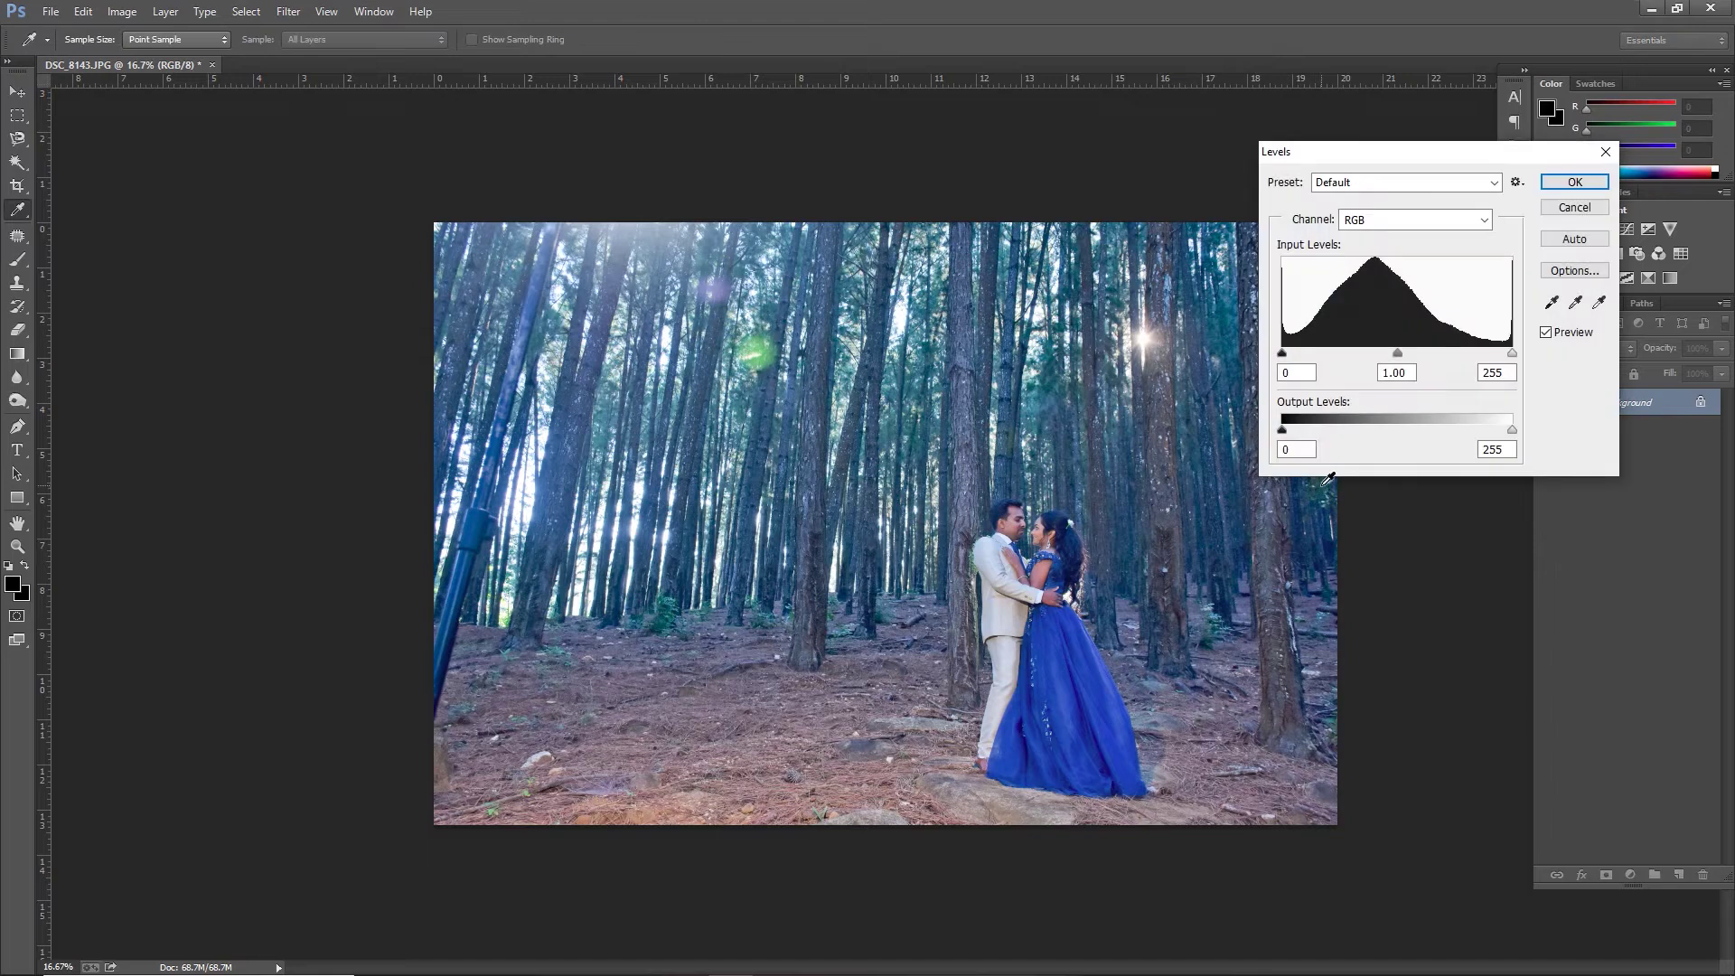
{"action": "key", "text": "Escape"}
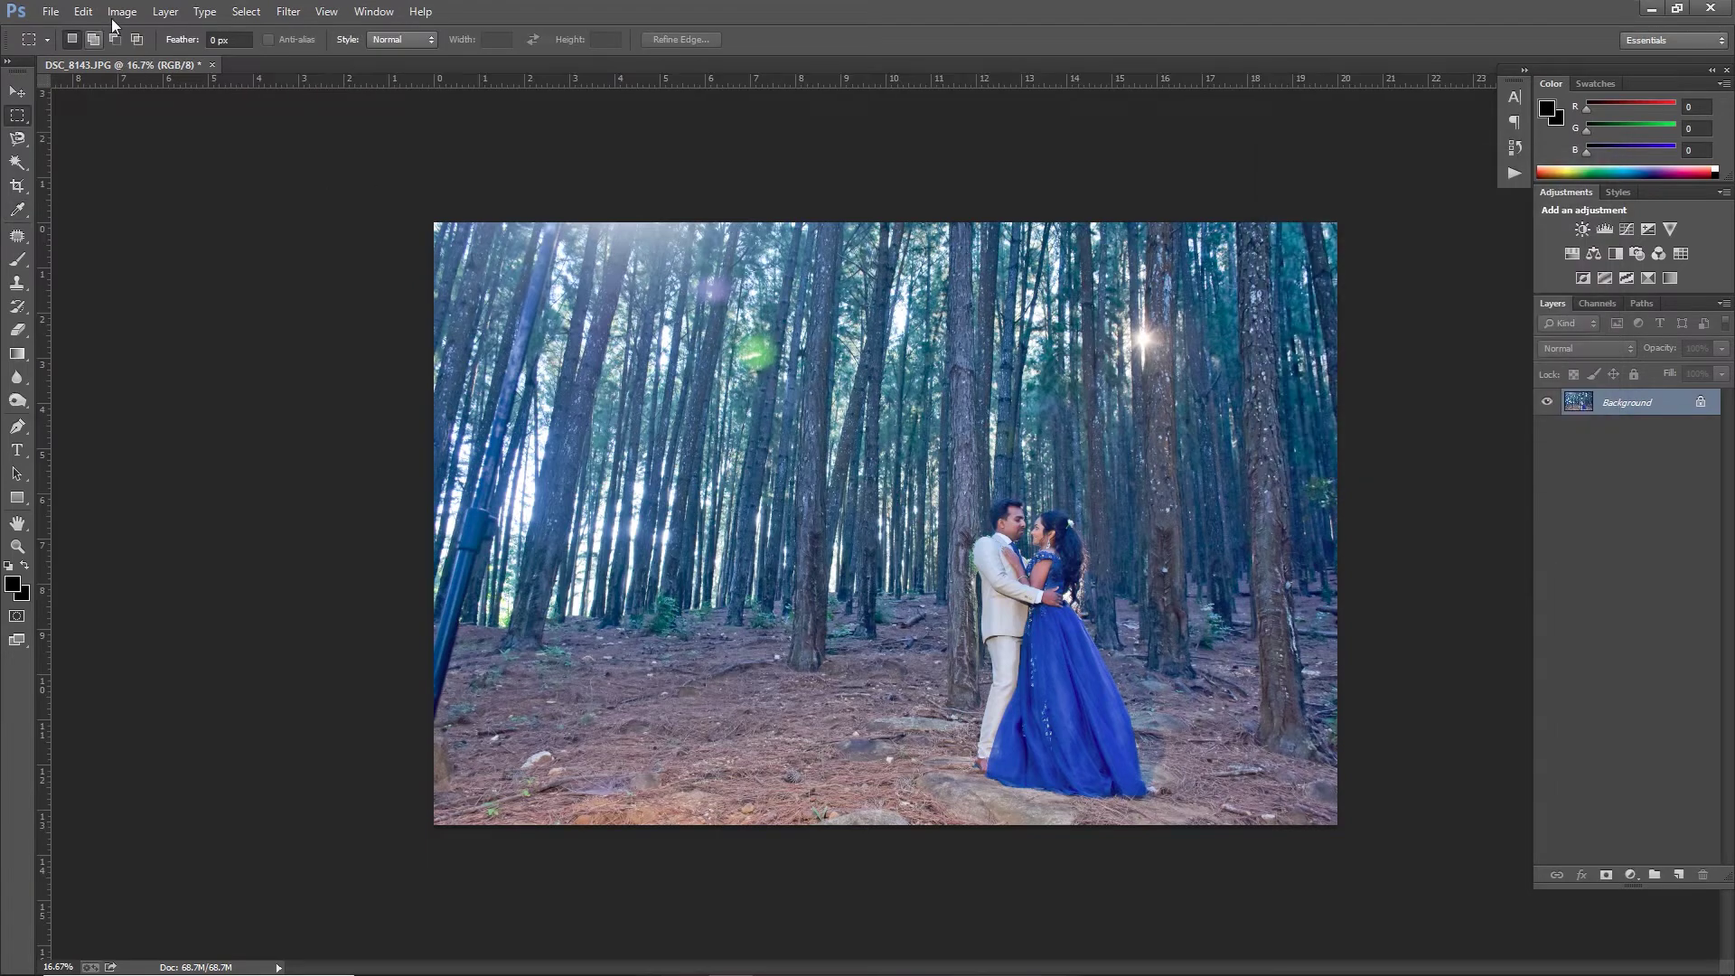
Apply Levels with black 18, midtones 1.19 and white point 246.
{"action": "left_click", "coordinate": [122, 12]}
{"action": "mouse_move", "coordinate": [148, 57]}
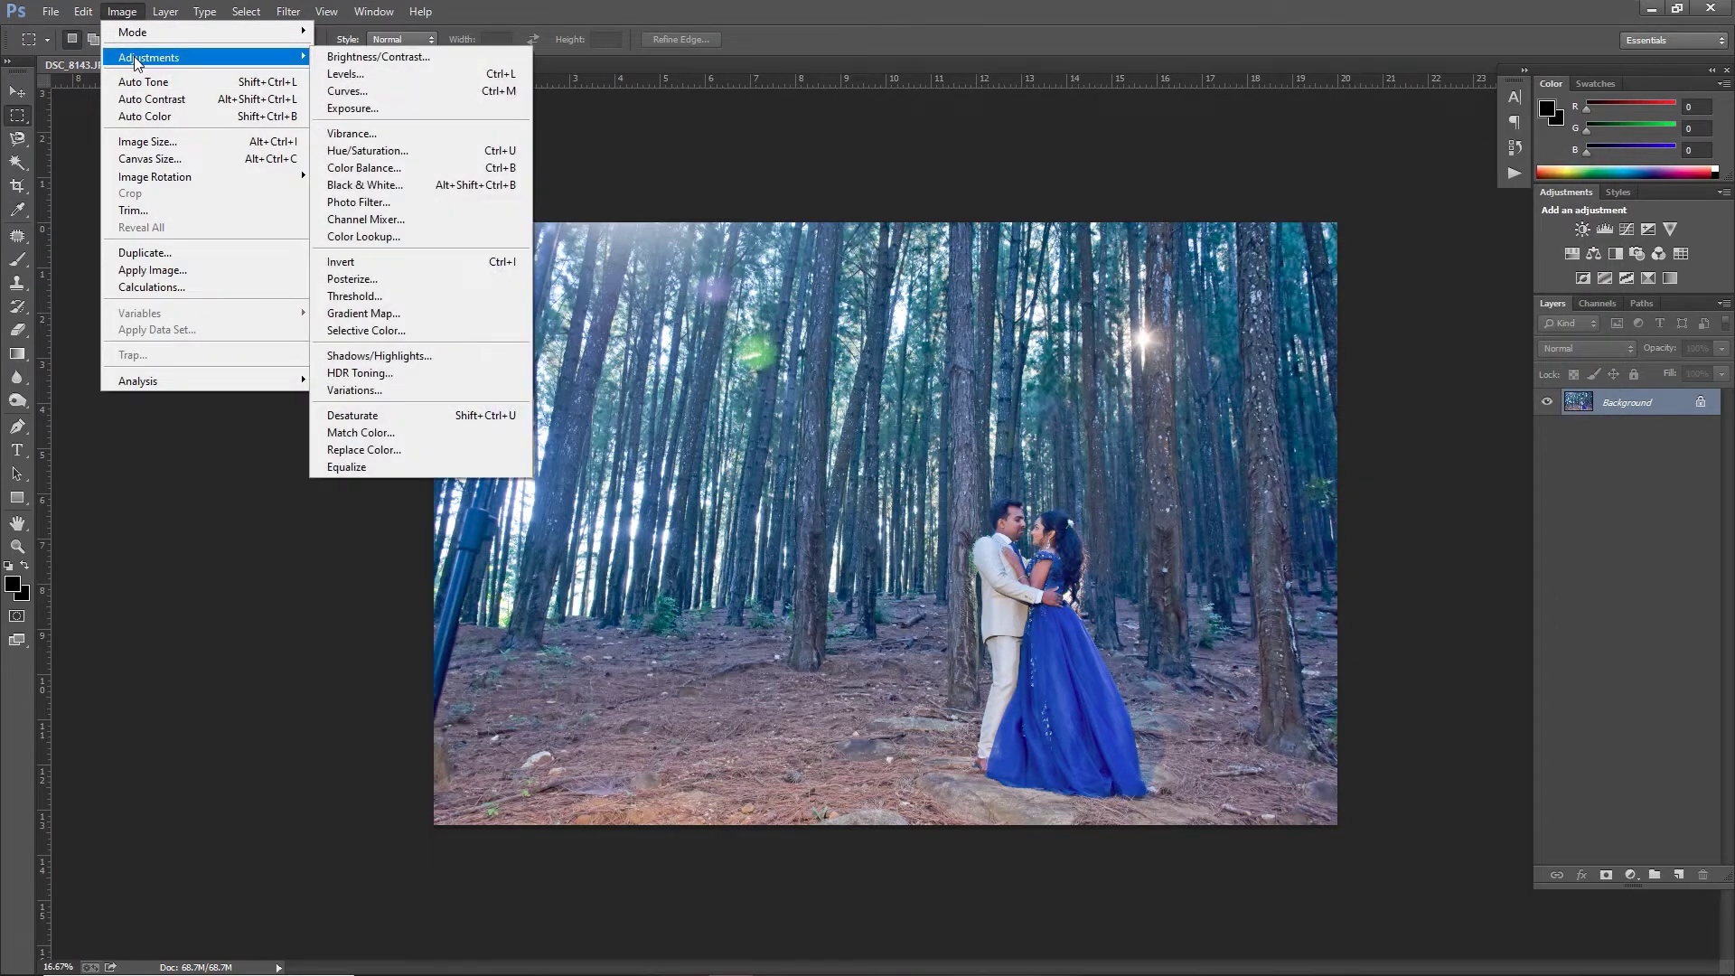
{"action": "left_click", "coordinate": [366, 76]}
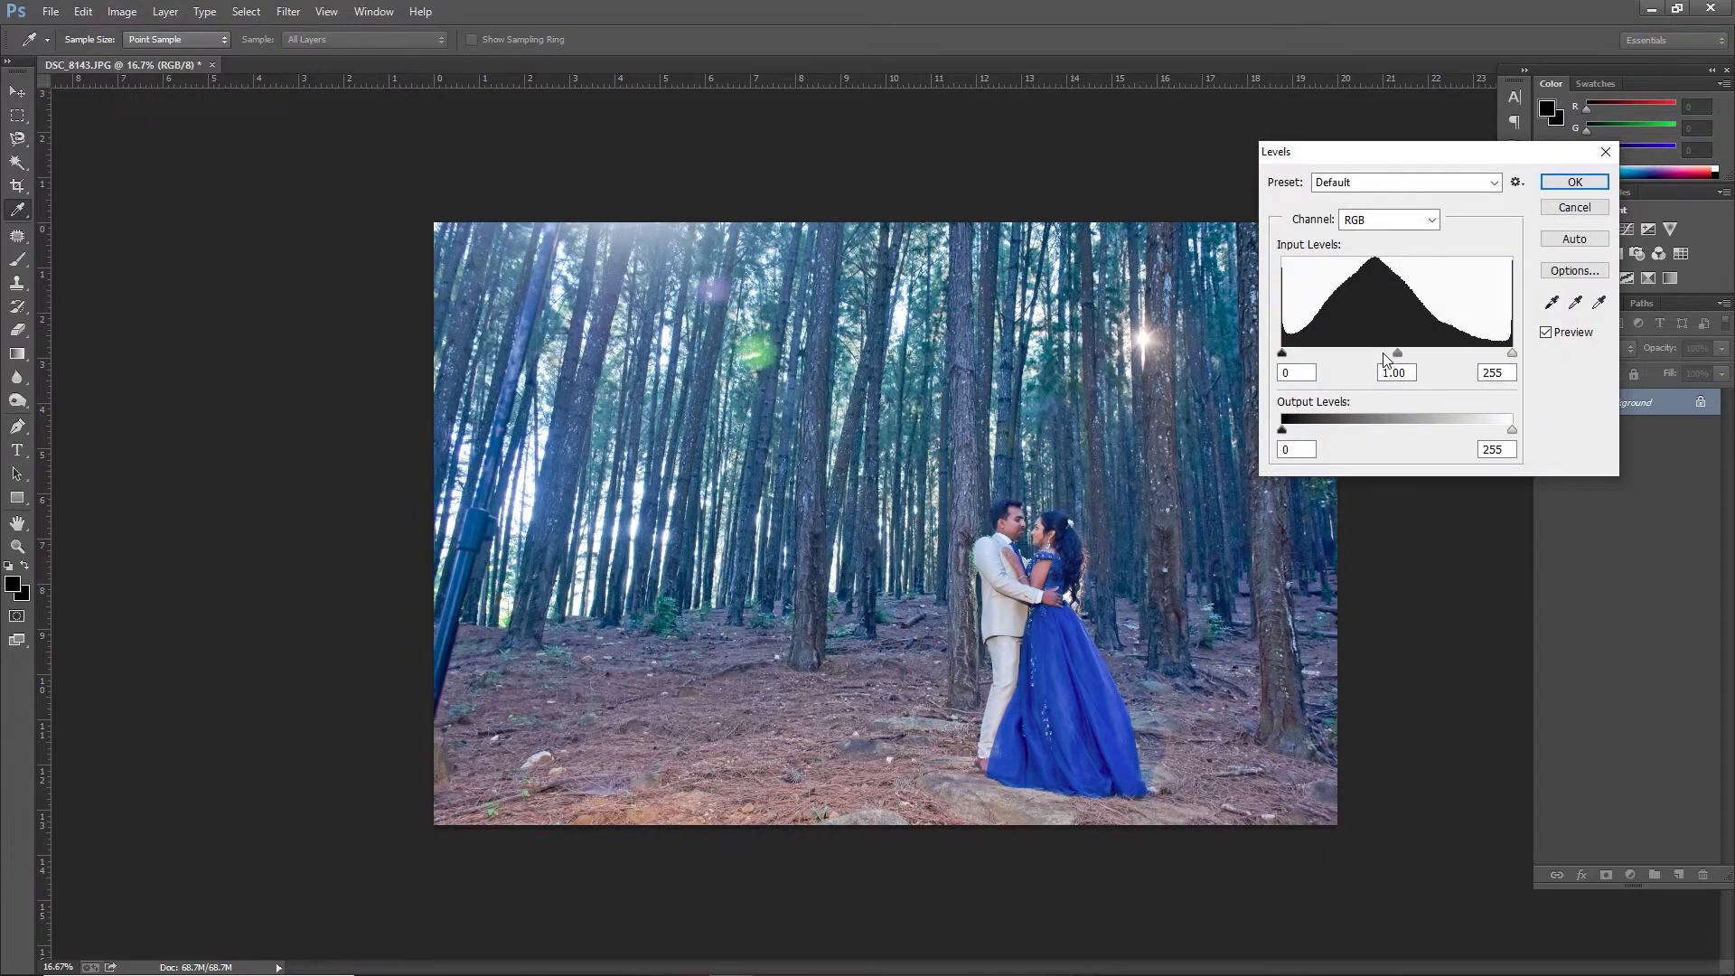
{"action": "left_click_drag", "start_coordinate": [1397, 352], "coordinate": [1299, 353]}
{"action": "left_click_drag", "start_coordinate": [1510, 353], "coordinate": [1502, 354]}
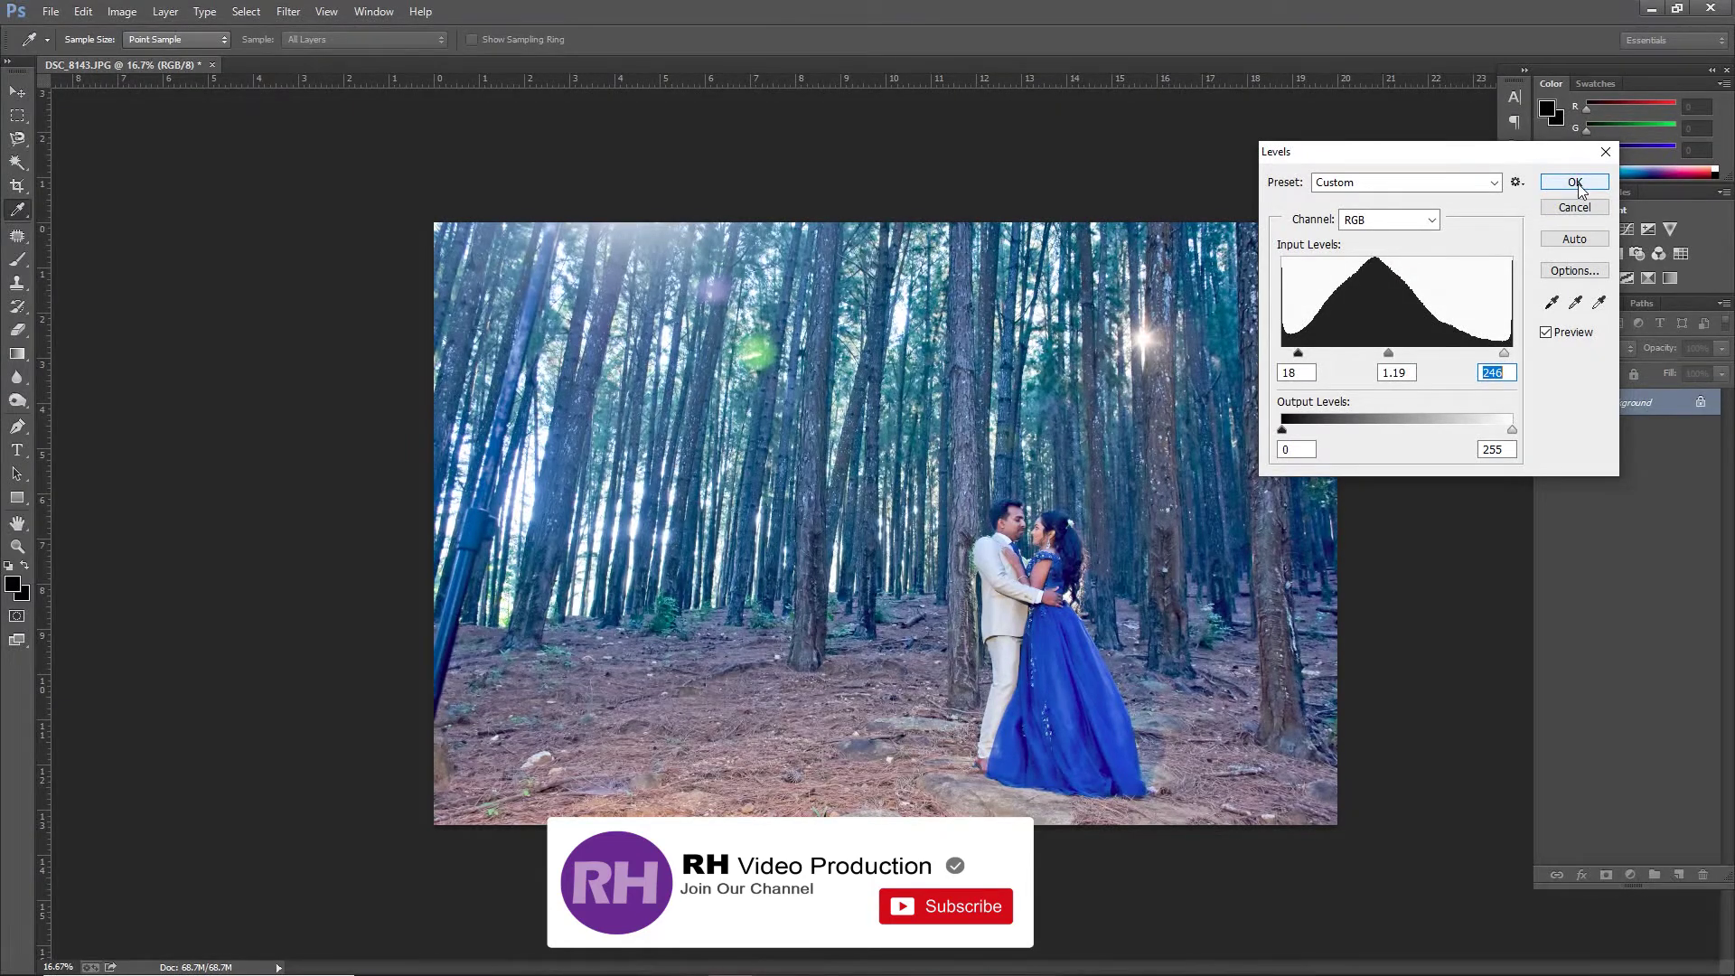
{"action": "left_click", "coordinate": [1574, 183]}
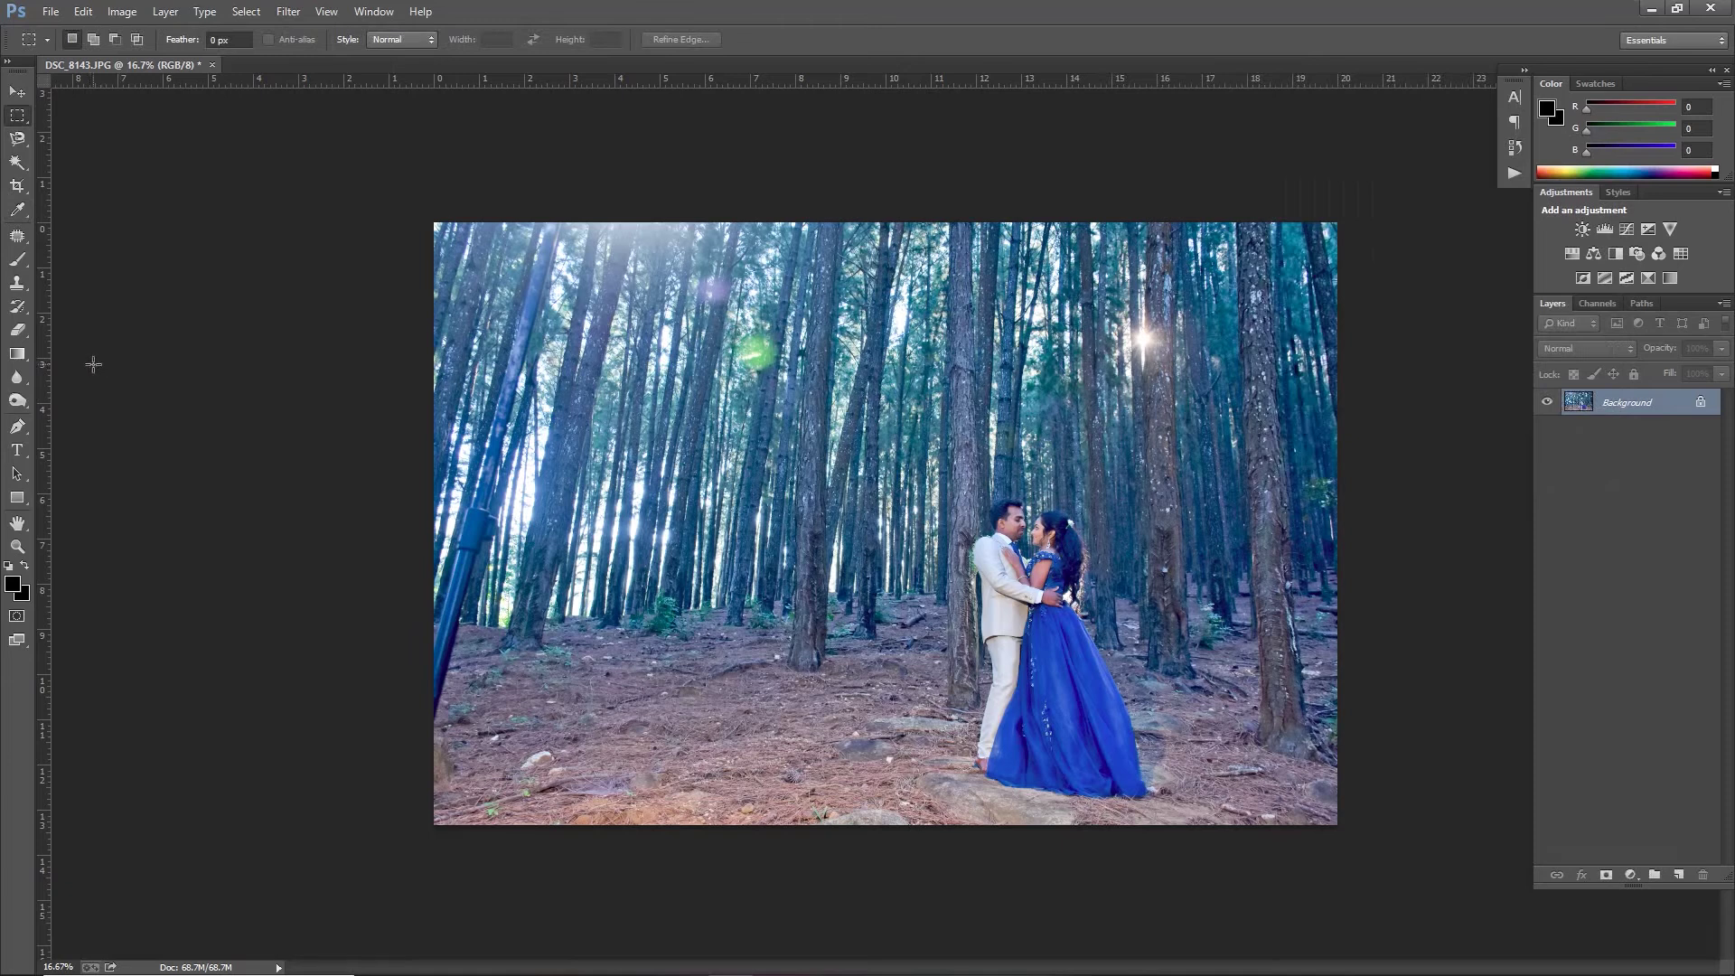
Select the Burn tool on Midtones at 37% exposure with a ~3026 px brush.
{"action": "left_click", "coordinate": [16, 401]}
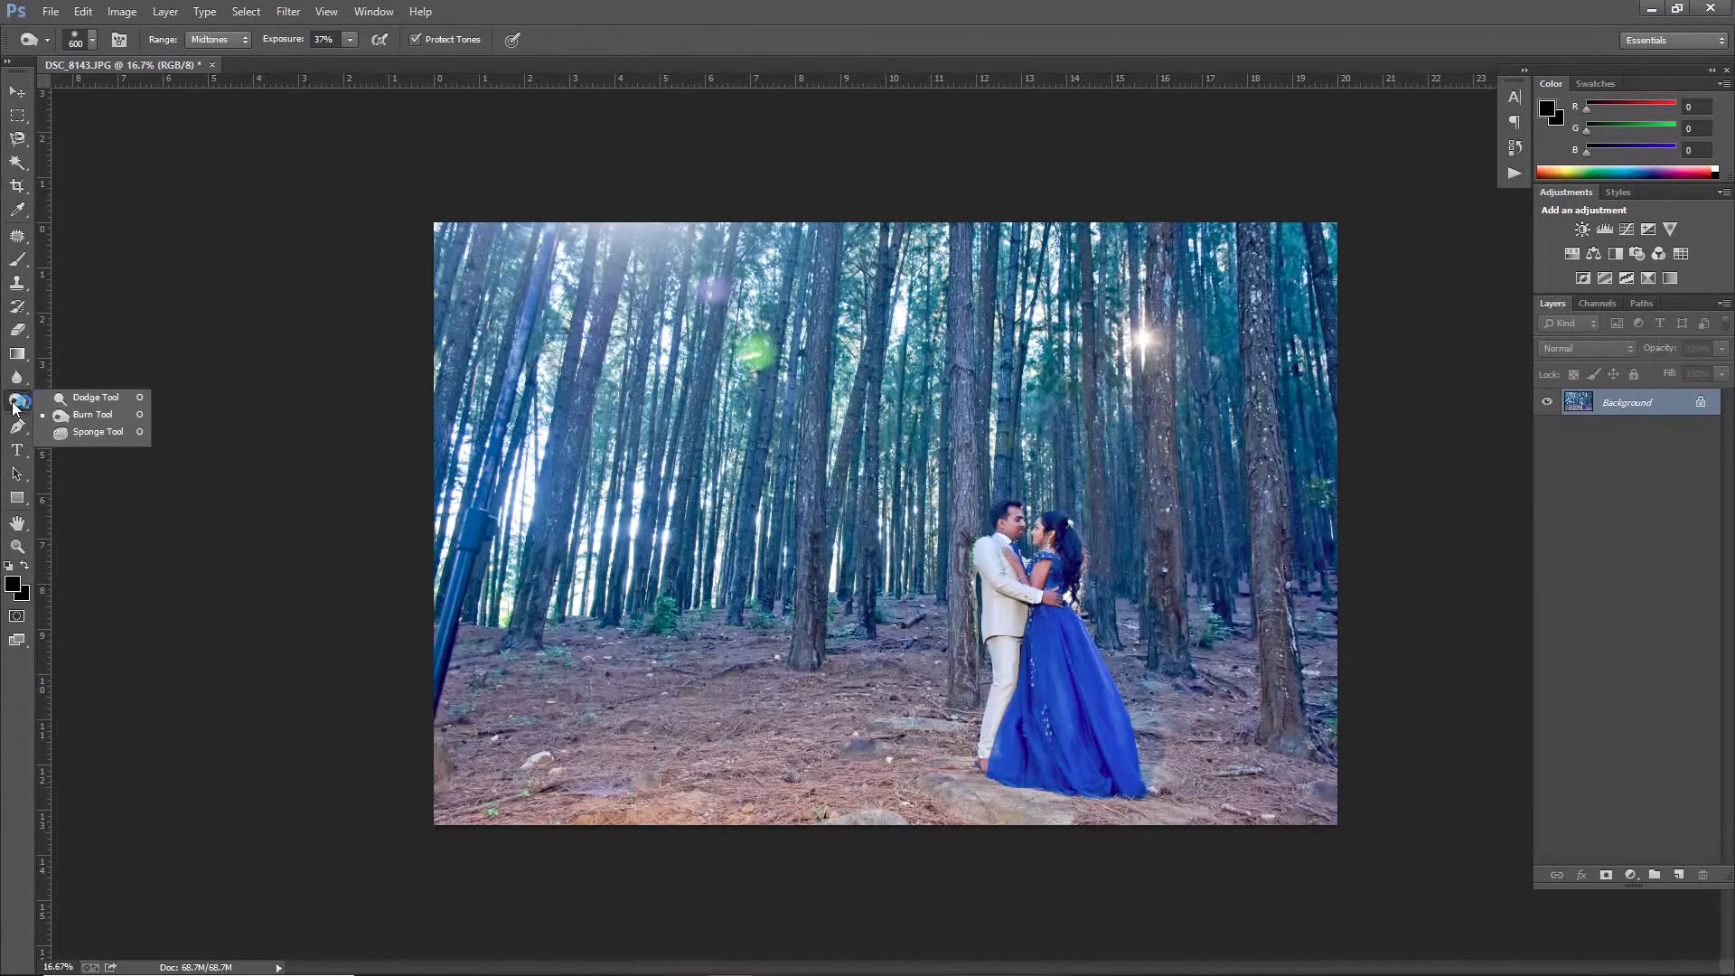
{"action": "left_click", "coordinate": [91, 414]}
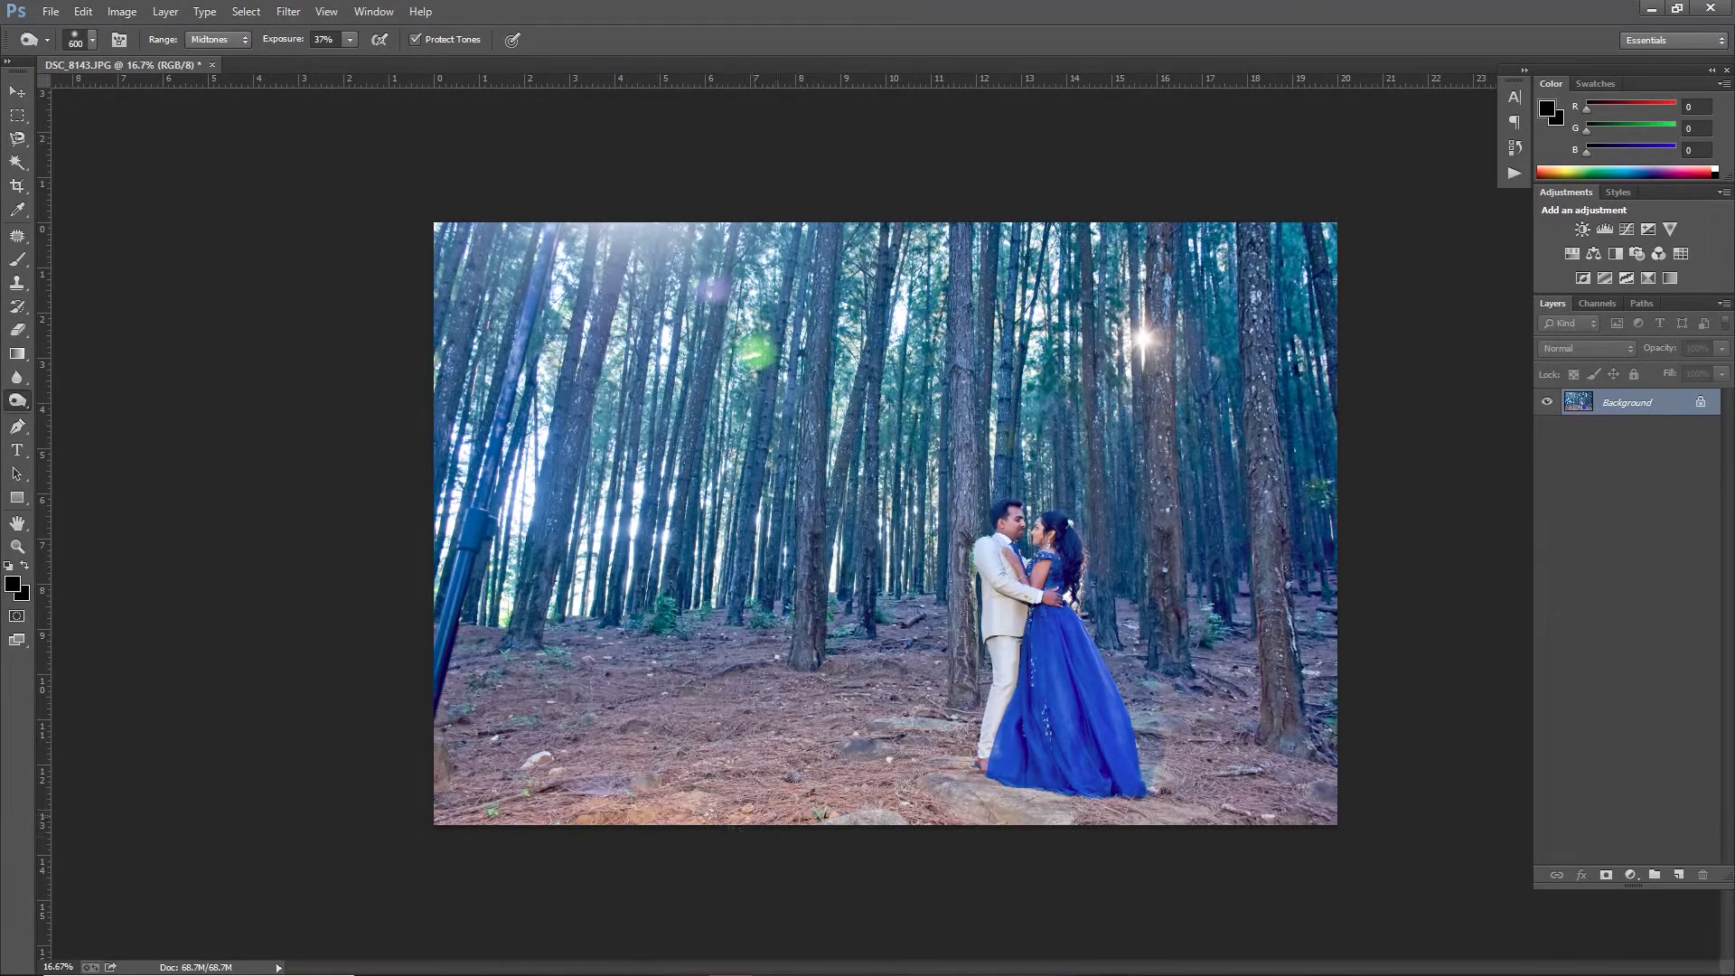
{"action": "right_click", "coordinate": [677, 762]}
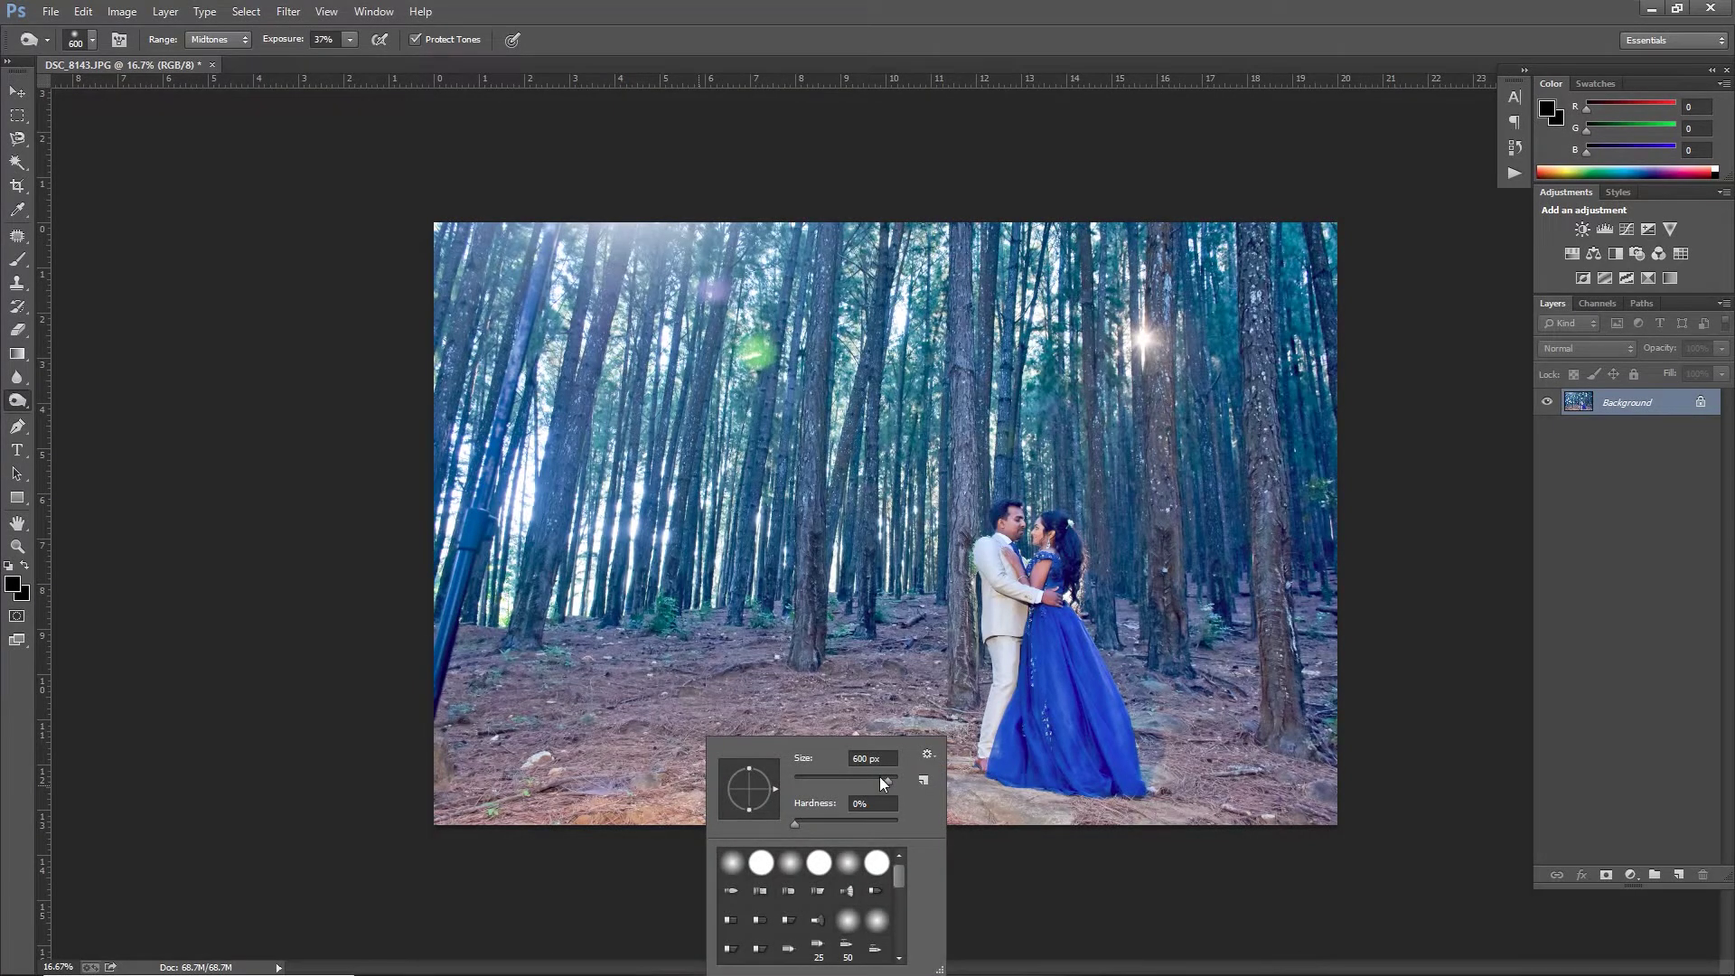
{"action": "left_click_drag", "start_coordinate": [884, 781], "coordinate": [893, 783]}
{"action": "key", "text": "Return"}
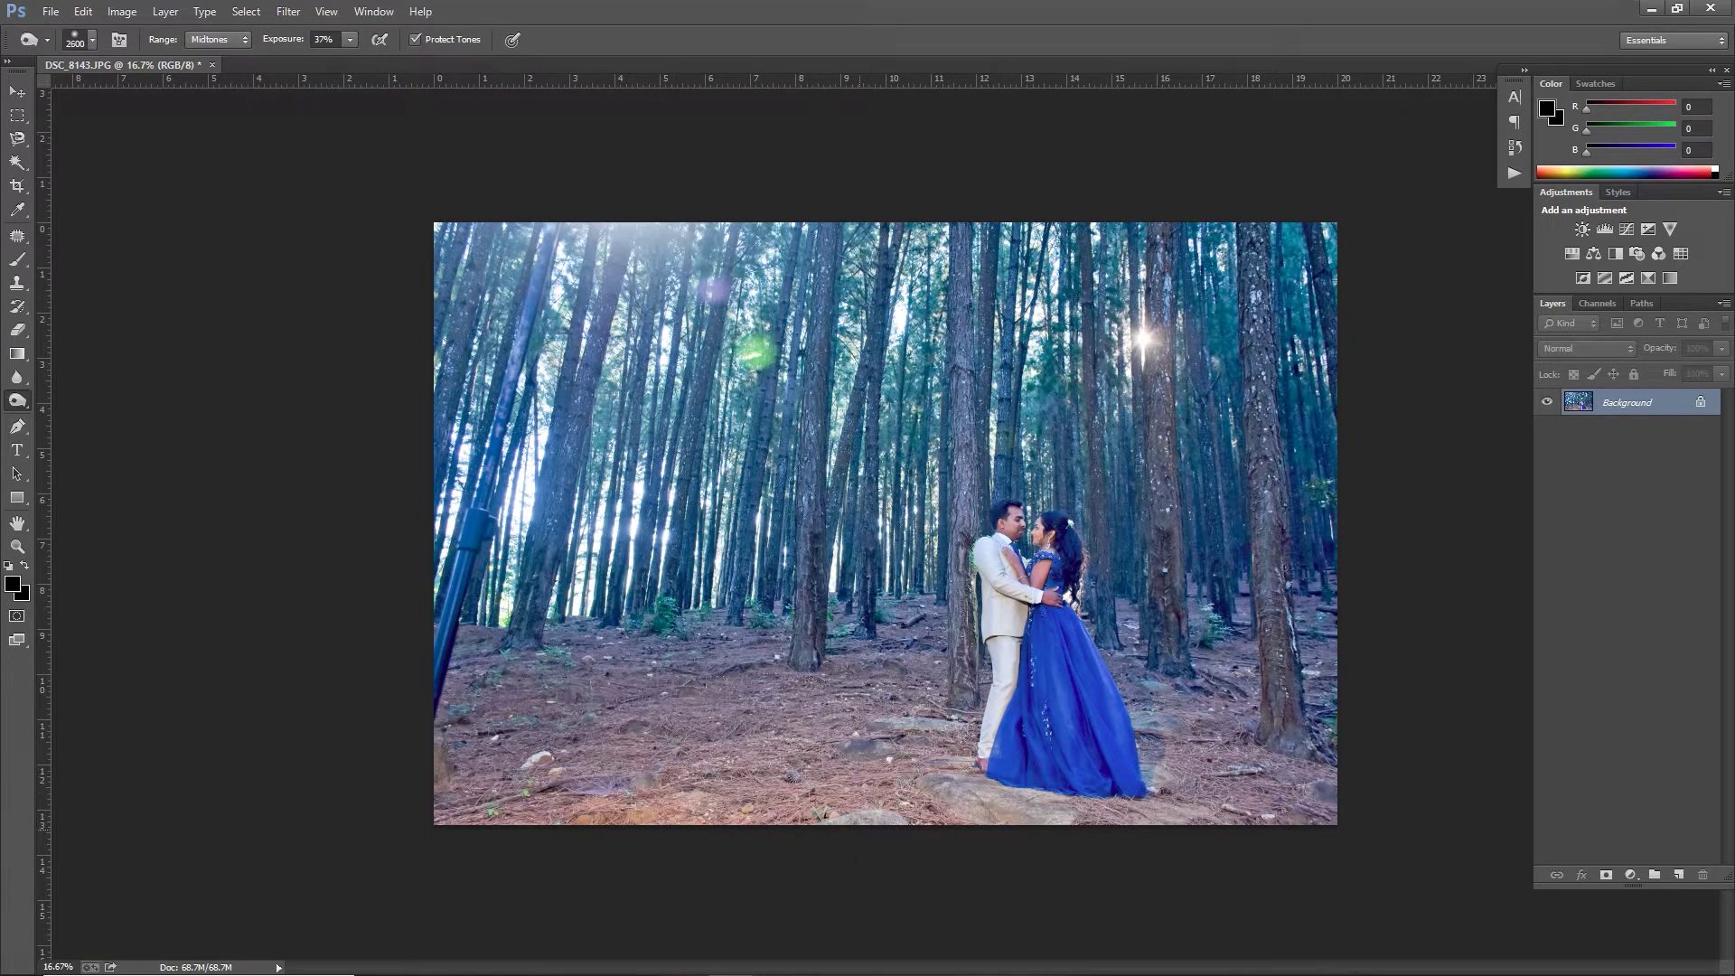
Burn the bottom ground, right-edge trees and upper trees slightly darker.
{"action": "left_click_drag", "start_coordinate": [904, 904], "coordinate": [336, 676]}
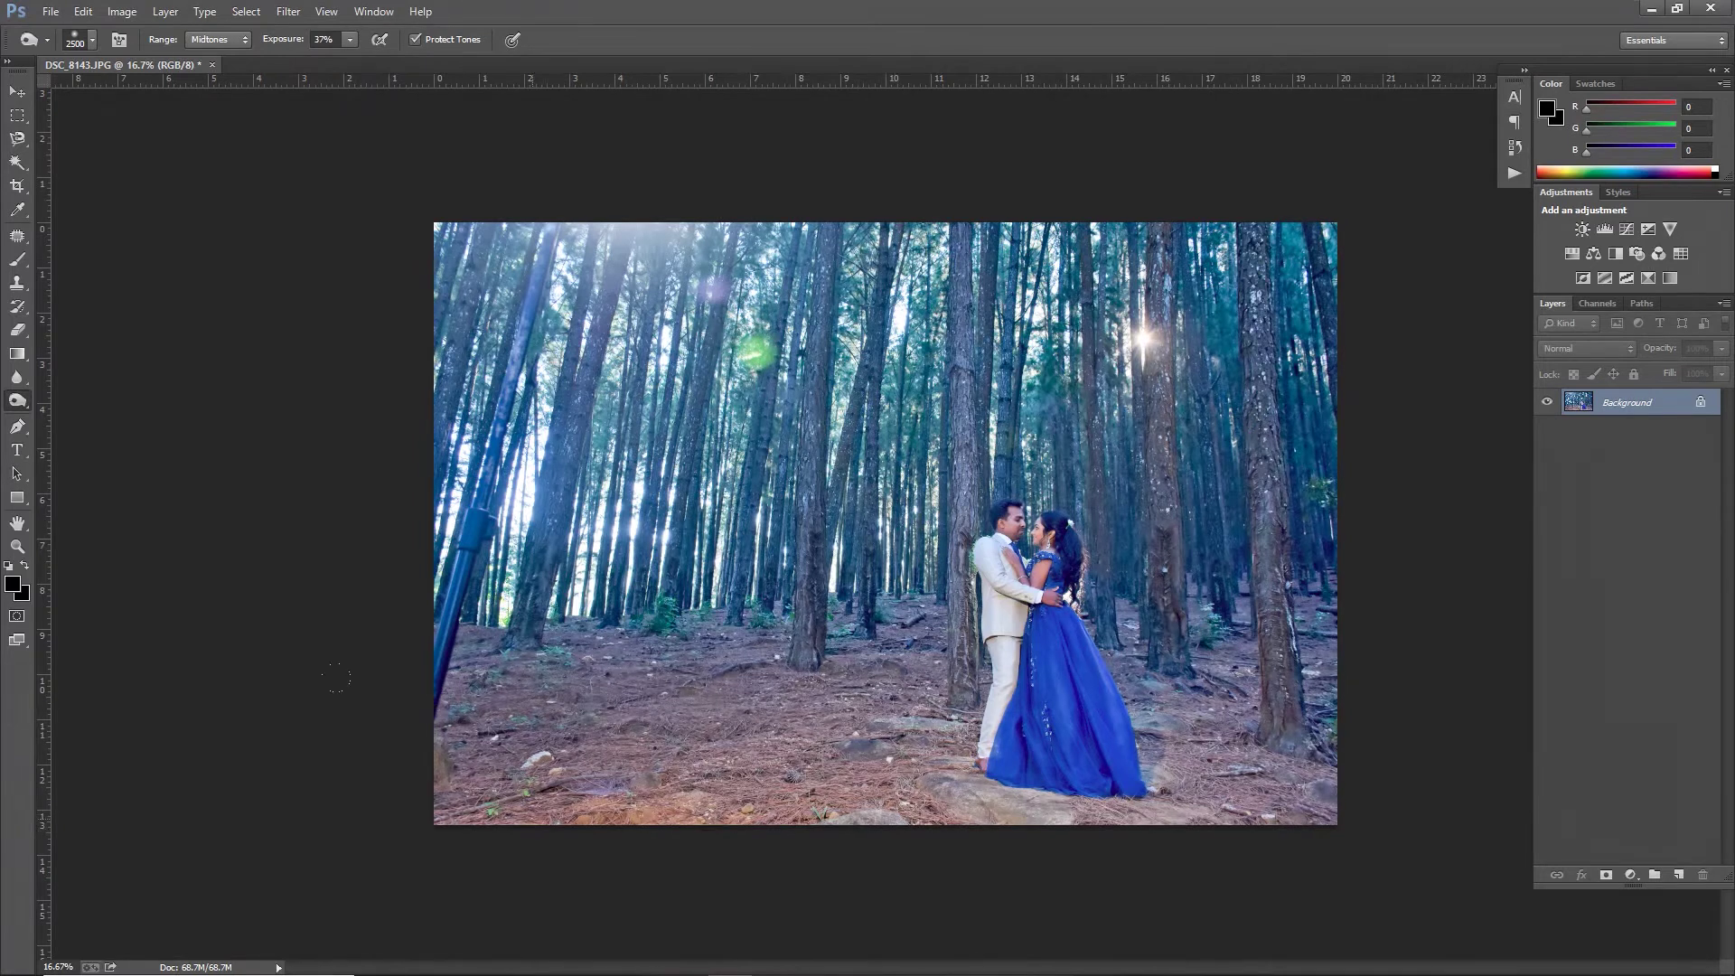
{"action": "left_click_drag", "start_coordinate": [470, 895], "coordinate": [1085, 895]}
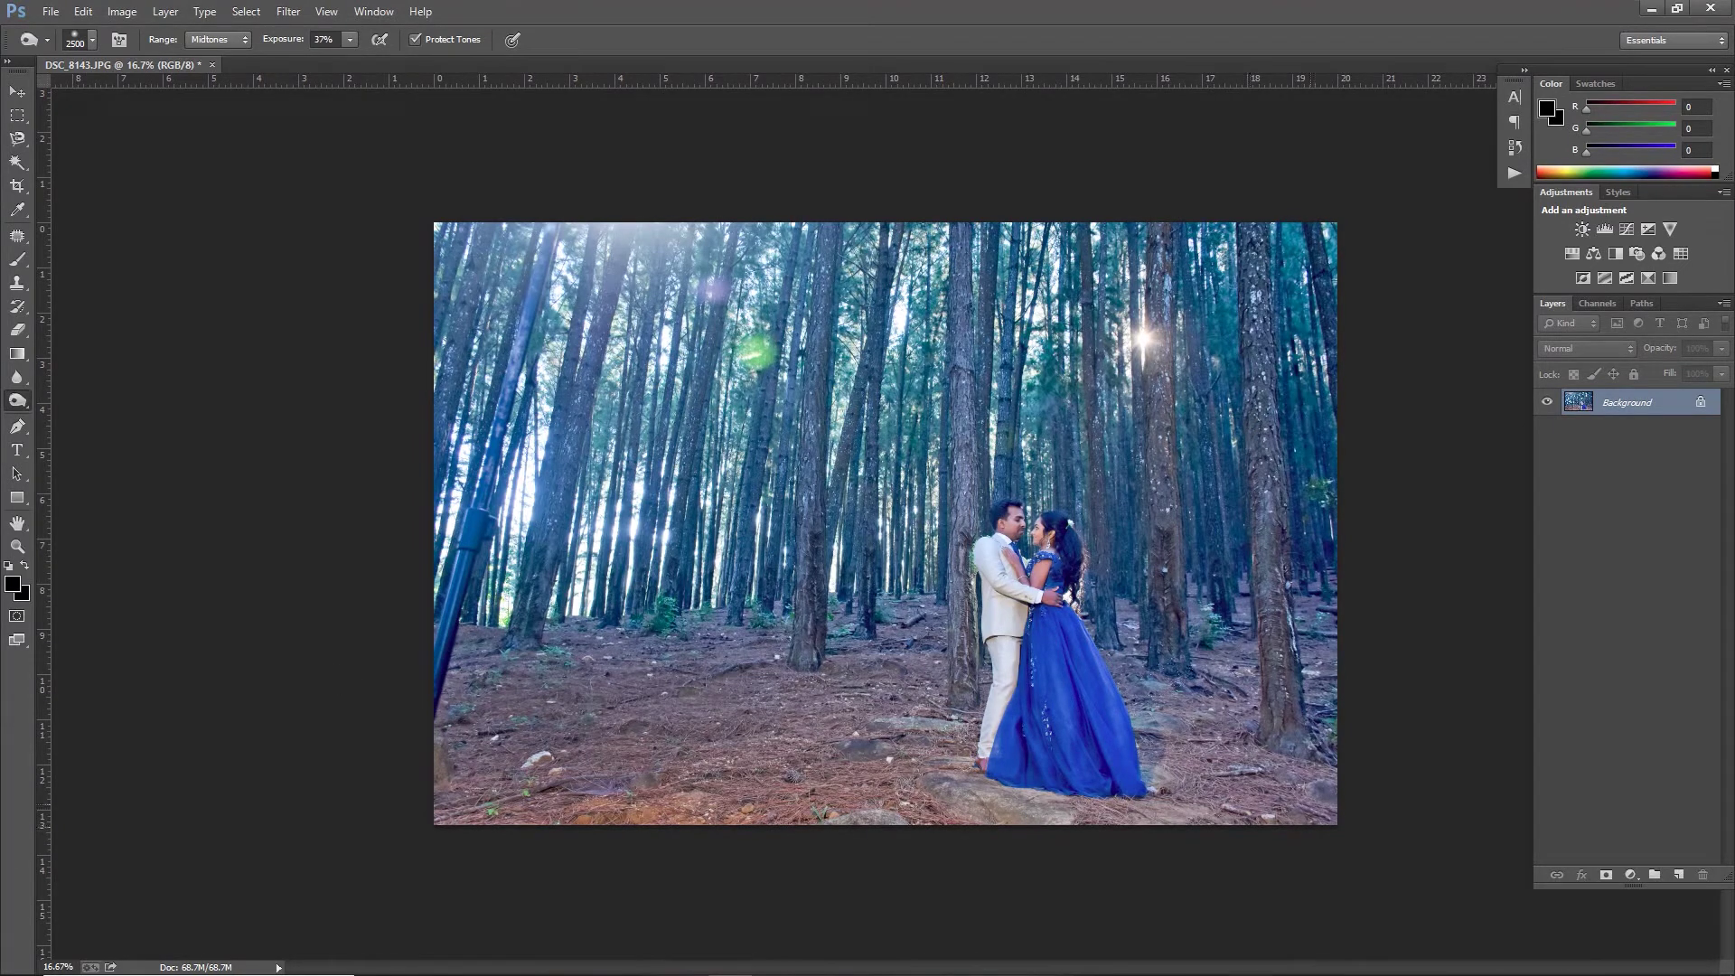
{"action": "left_click_drag", "start_coordinate": [1410, 687], "coordinate": [1410, 515]}
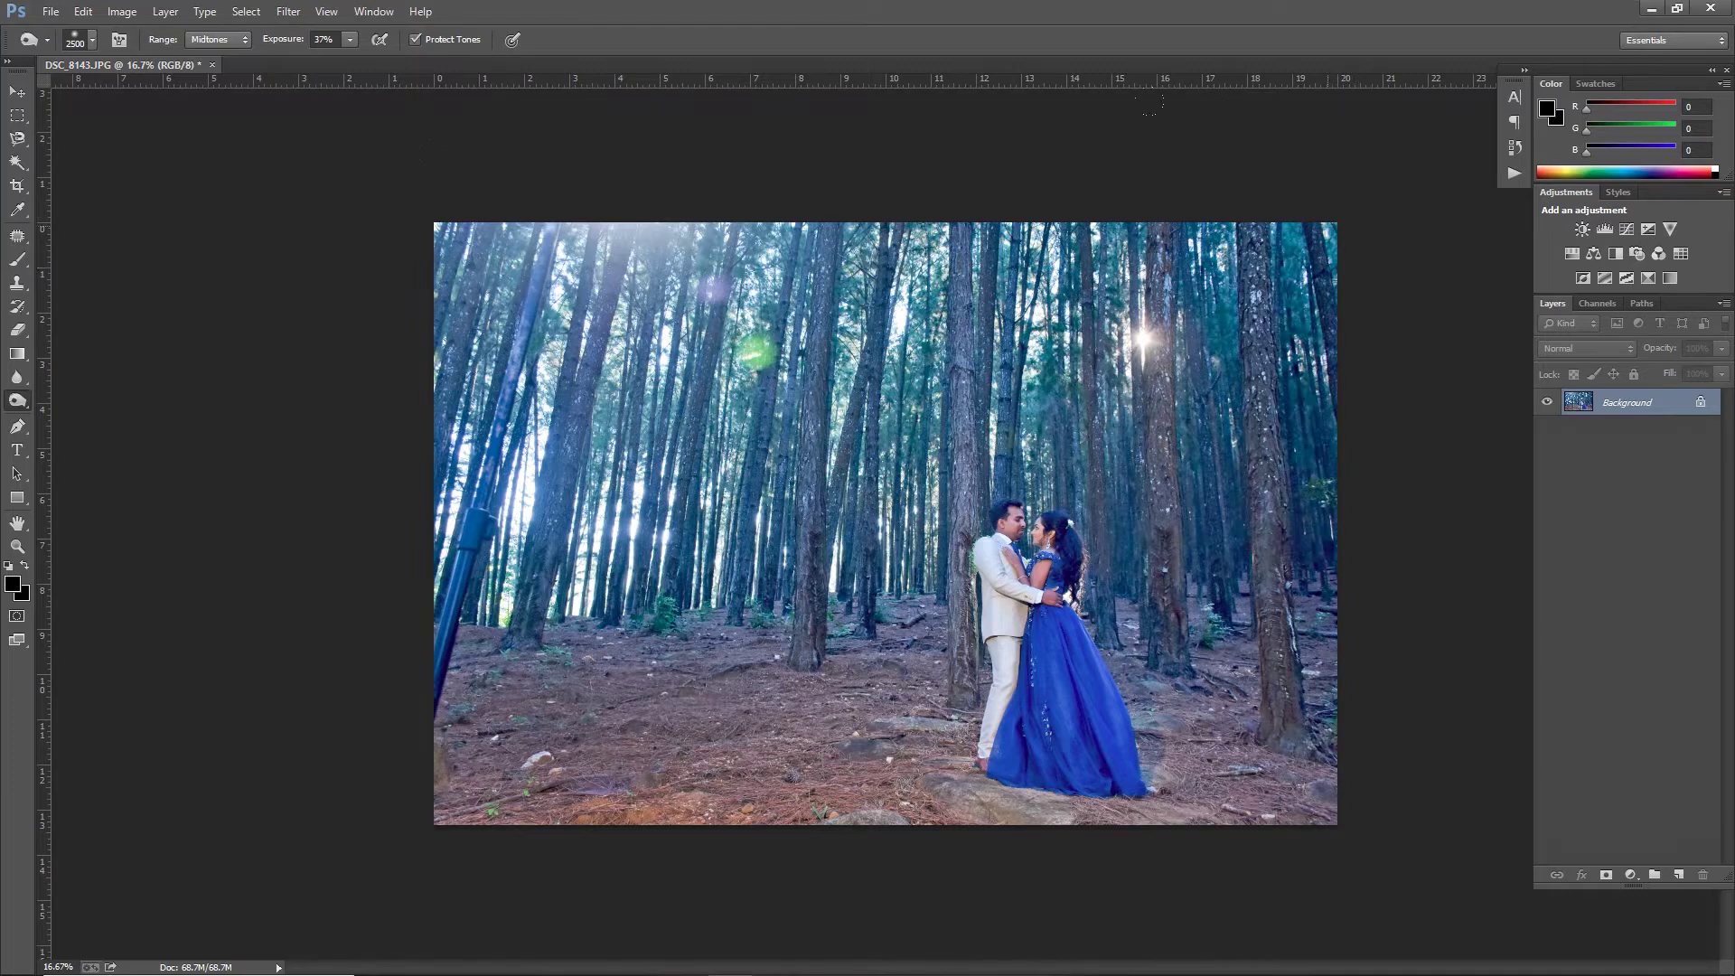
{"action": "left_click_drag", "start_coordinate": [515, 542], "coordinate": [561, 299]}
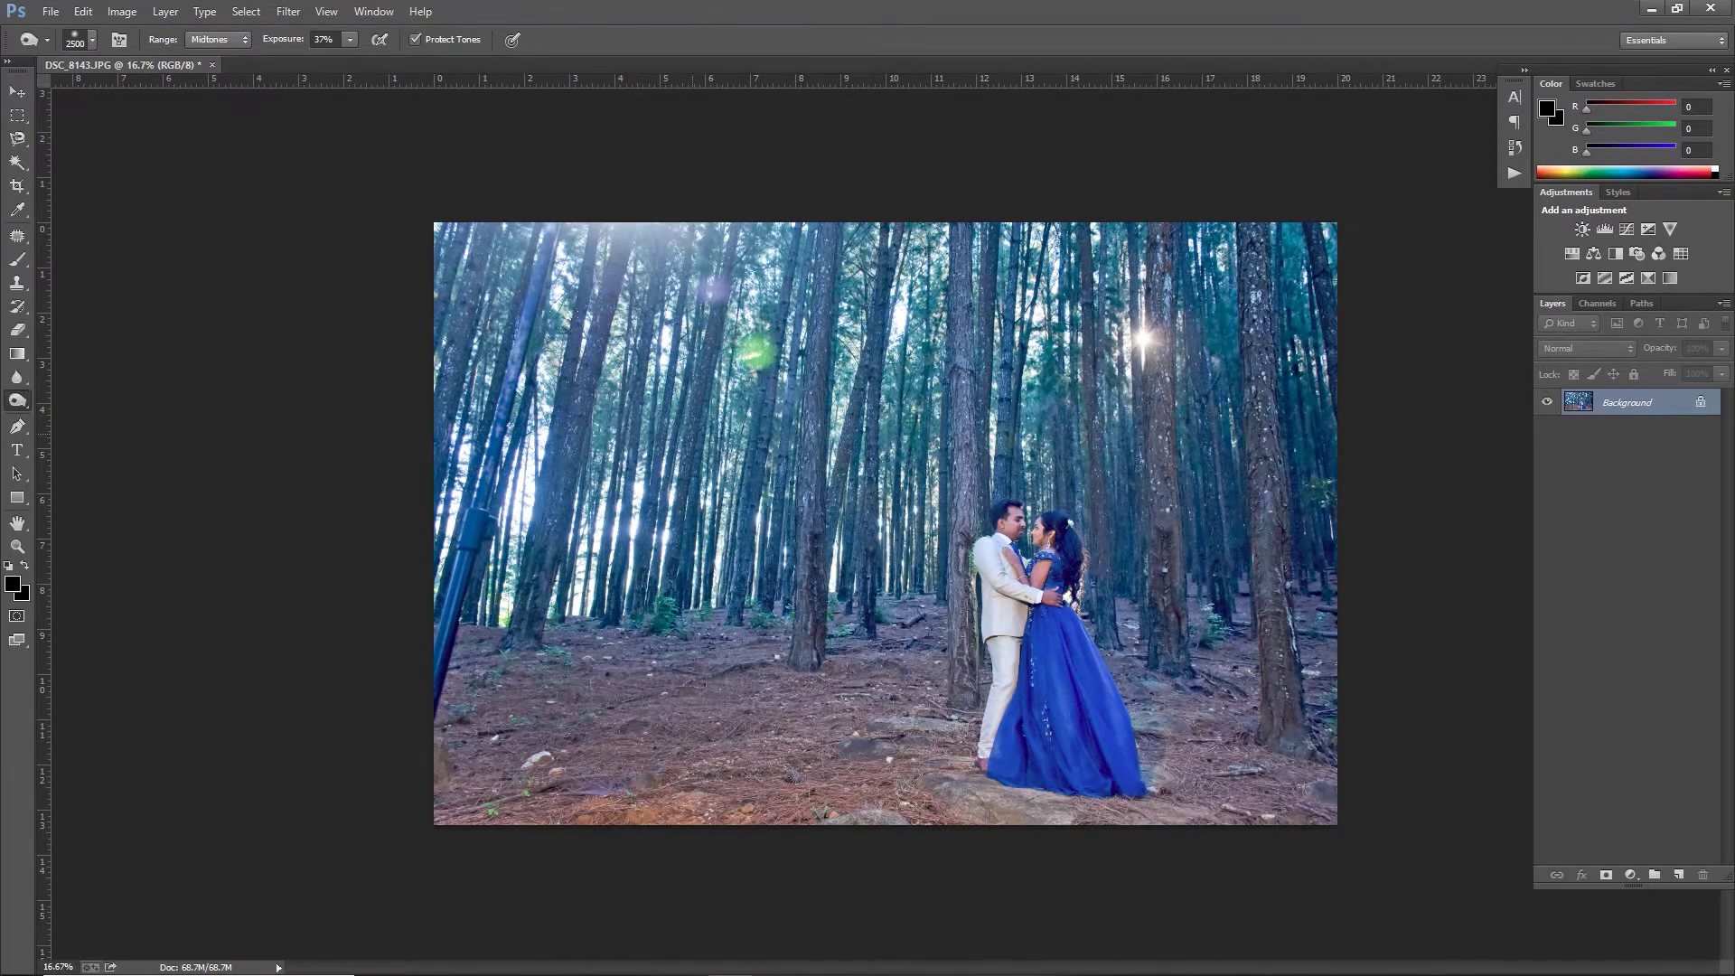
{"action": "left_click_drag", "start_coordinate": [732, 398], "coordinate": [742, 262]}
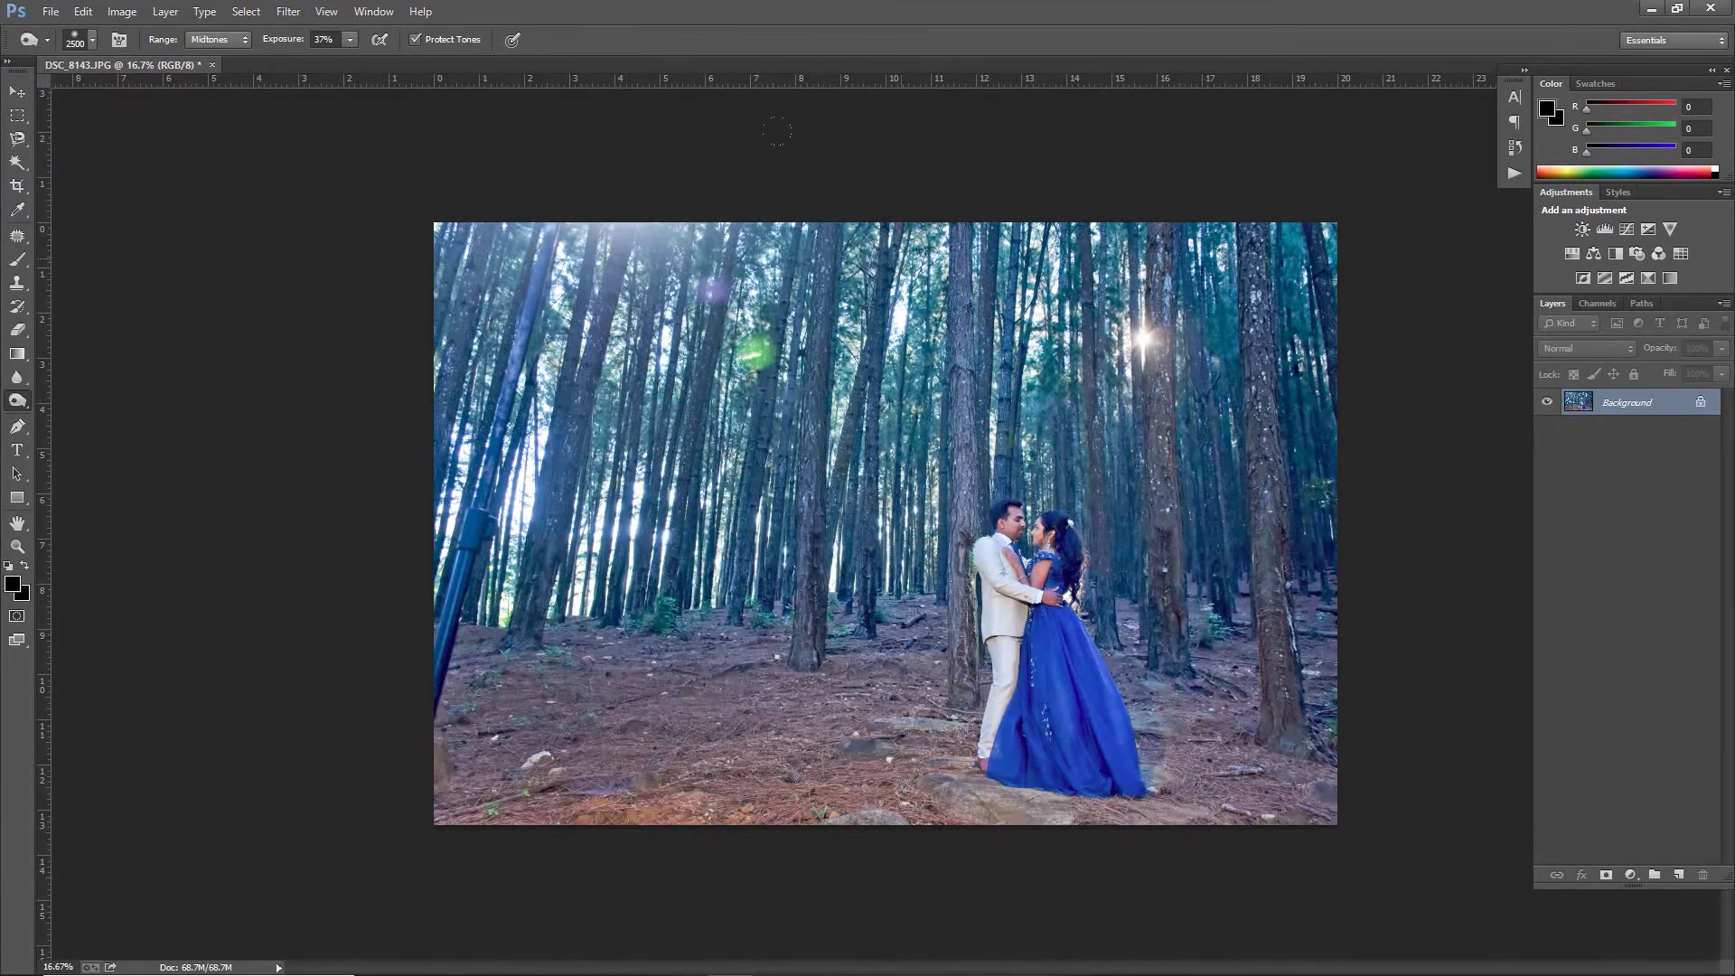
{"action": "left_click_drag", "start_coordinate": [888, 14], "coordinate": [775, 81]}
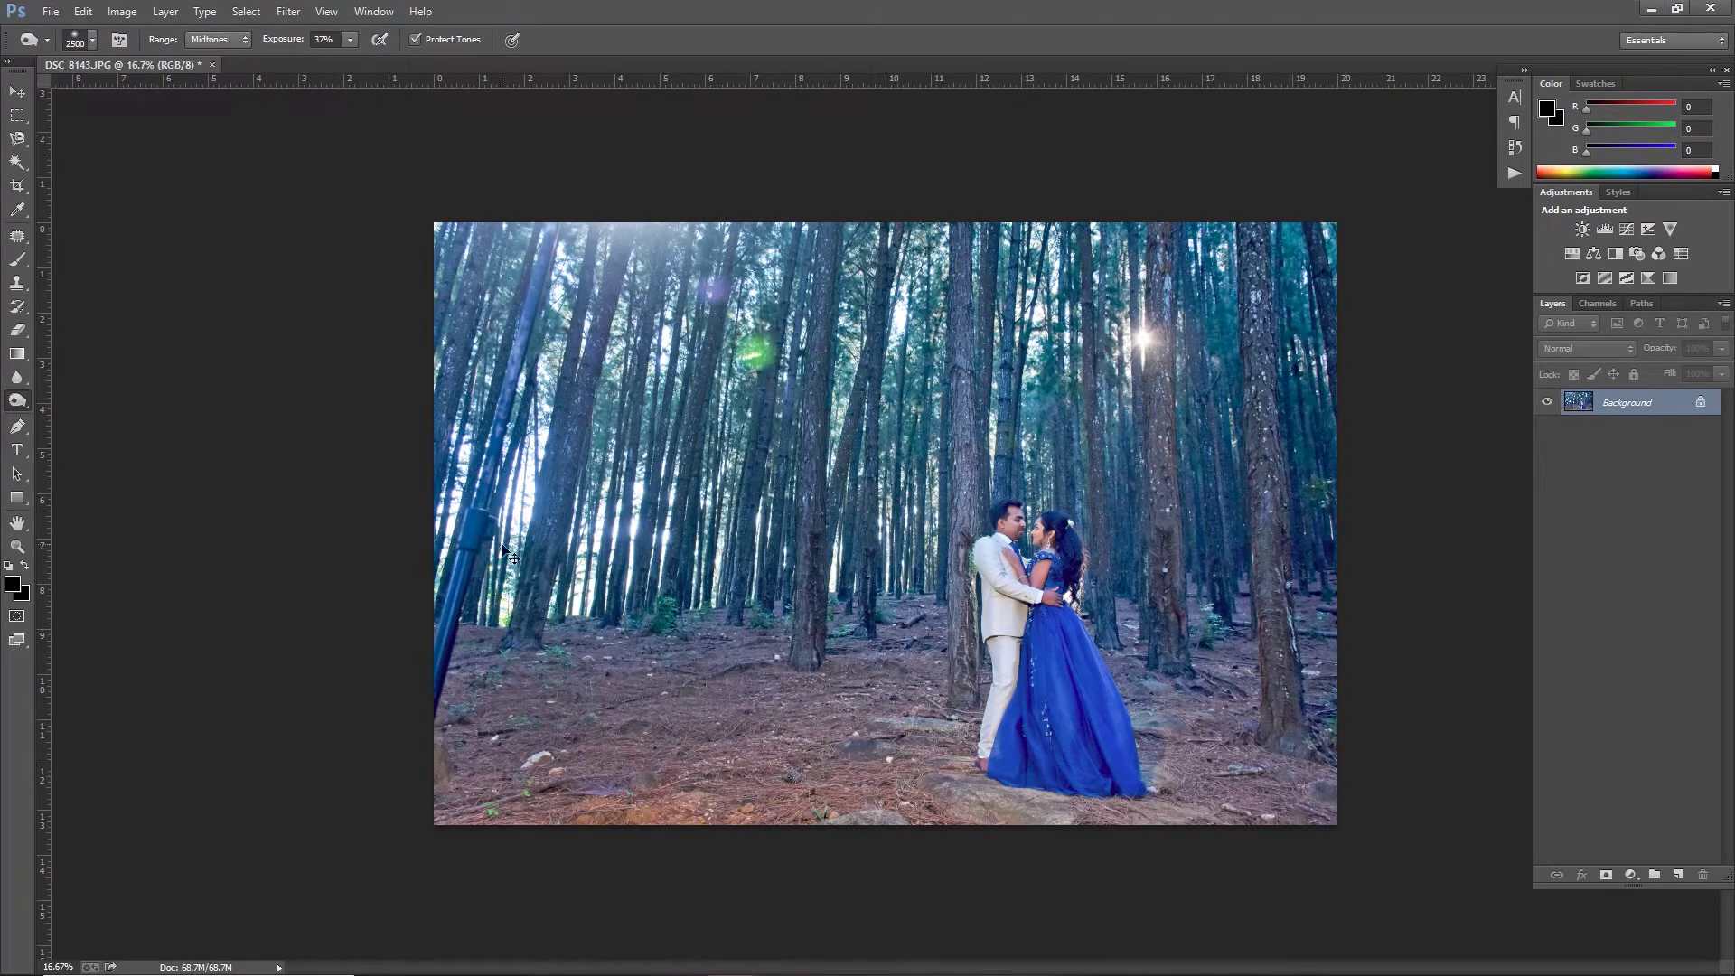
Switch the burn range to Shadows and darken the right-side trees and bottom edge.
{"action": "left_click", "coordinate": [220, 41]}
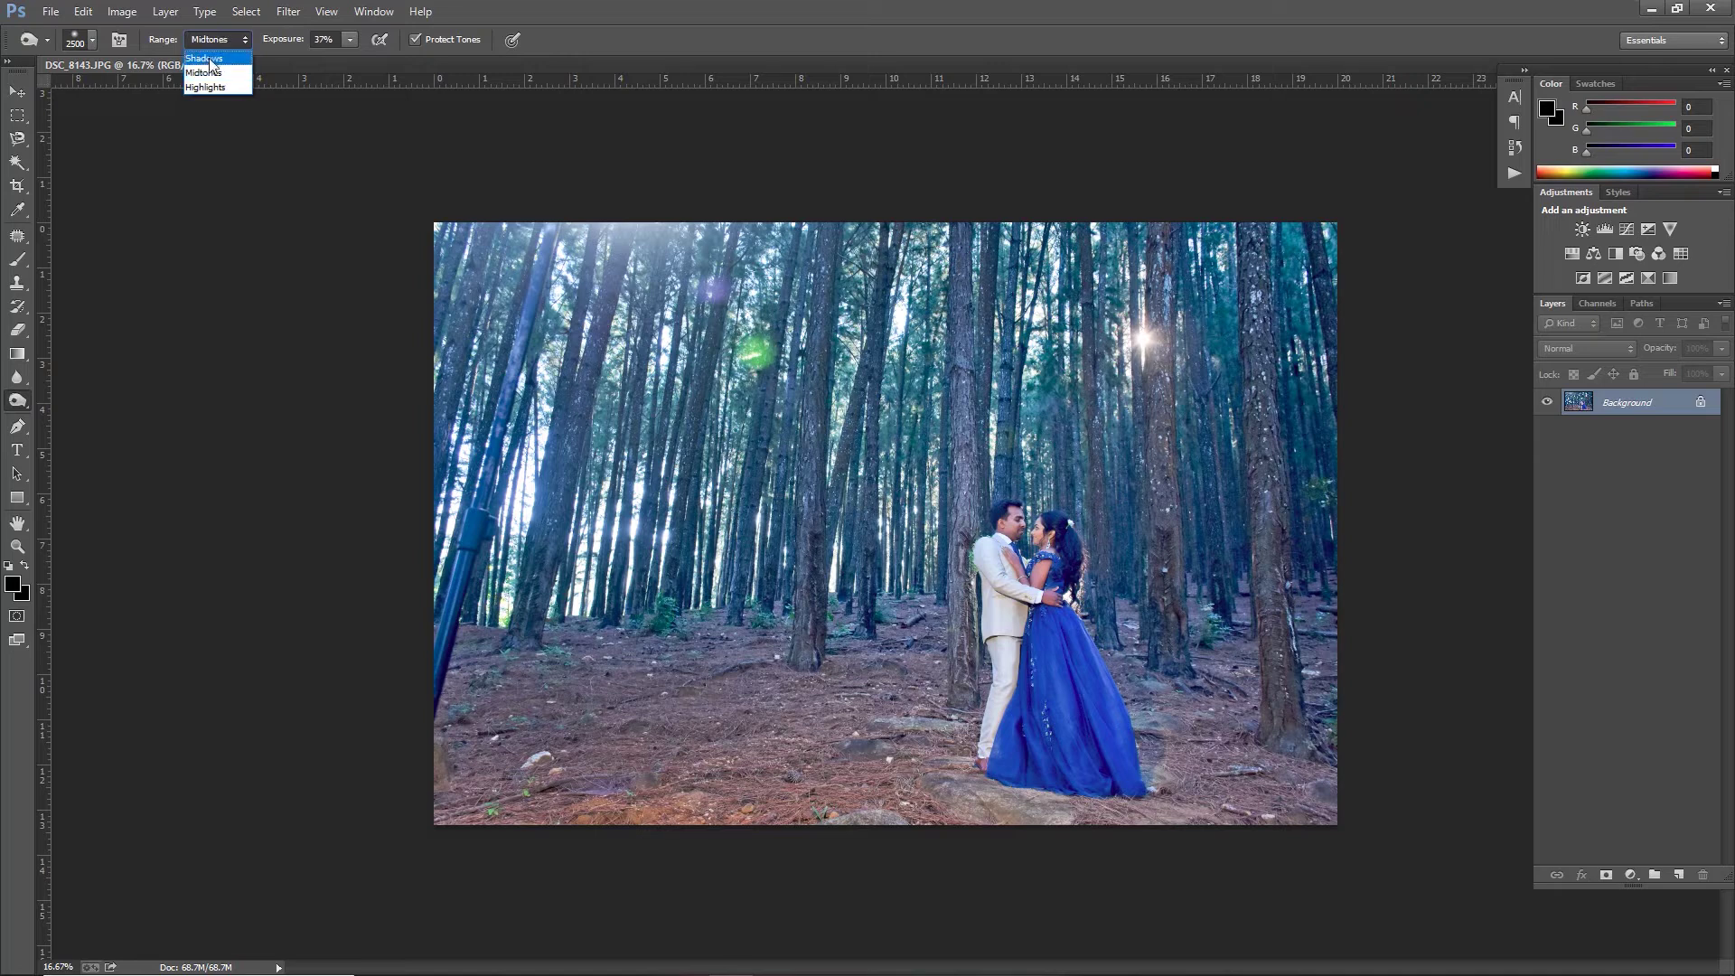
{"action": "left_click", "coordinate": [208, 59]}
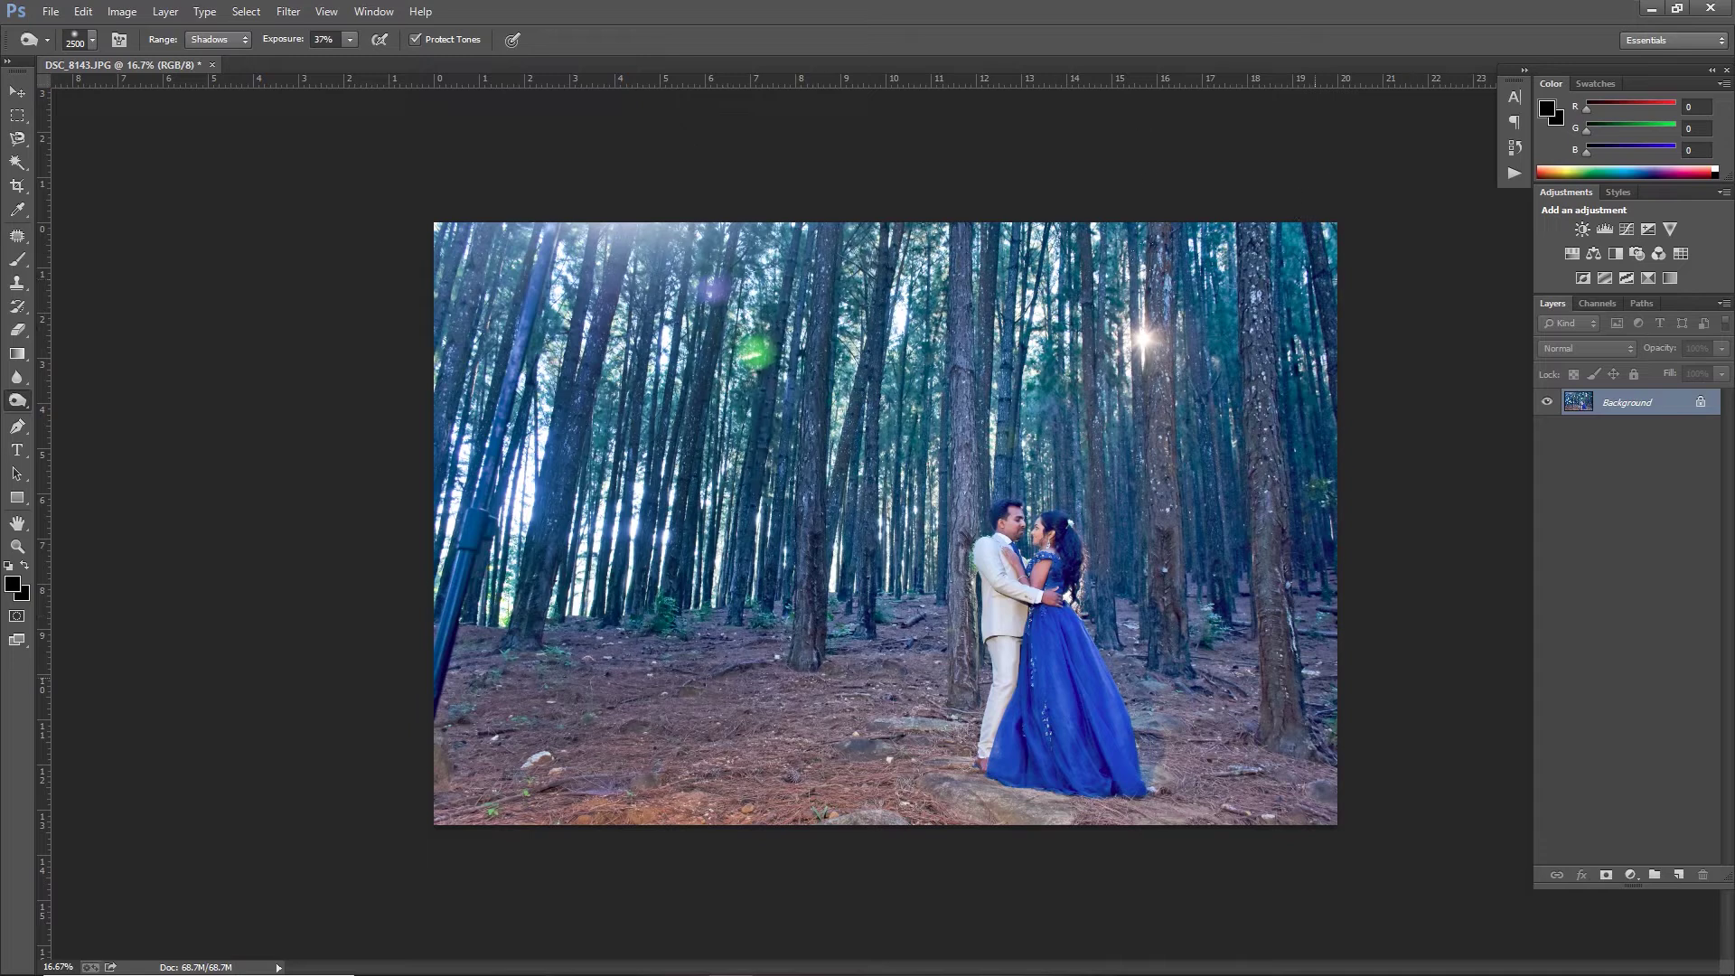
{"action": "left_click_drag", "start_coordinate": [1291, 687], "coordinate": [1162, 104]}
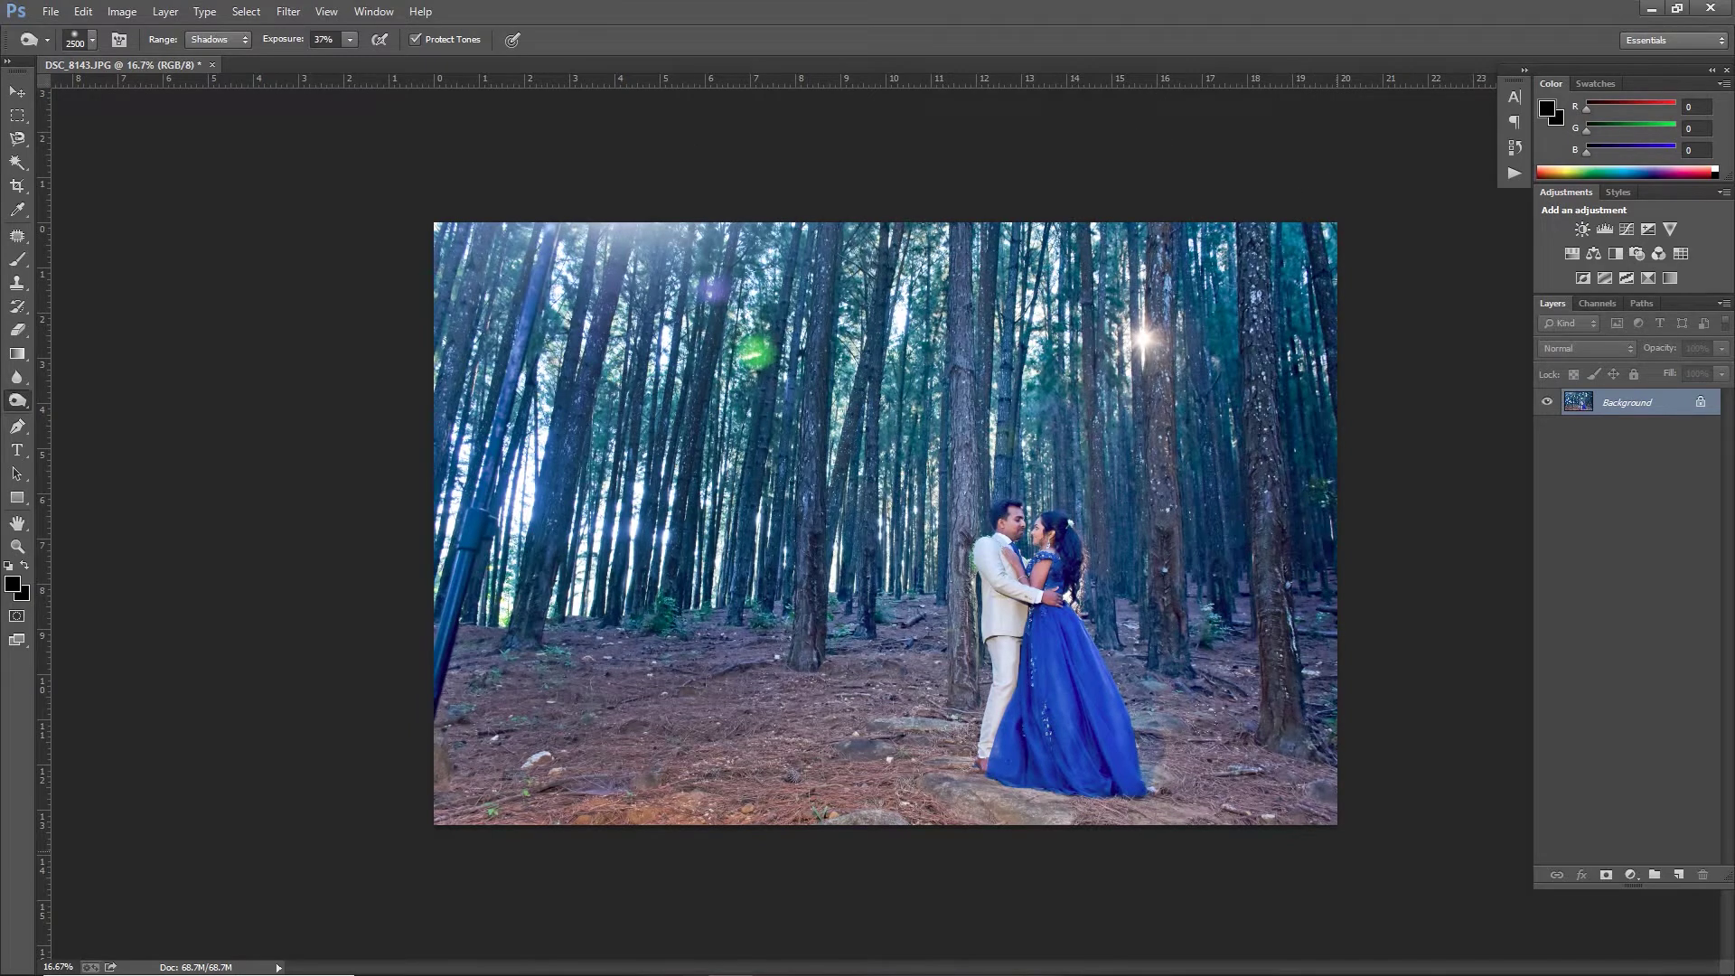
{"action": "left_click_drag", "start_coordinate": [1247, 868], "coordinate": [246, 647]}
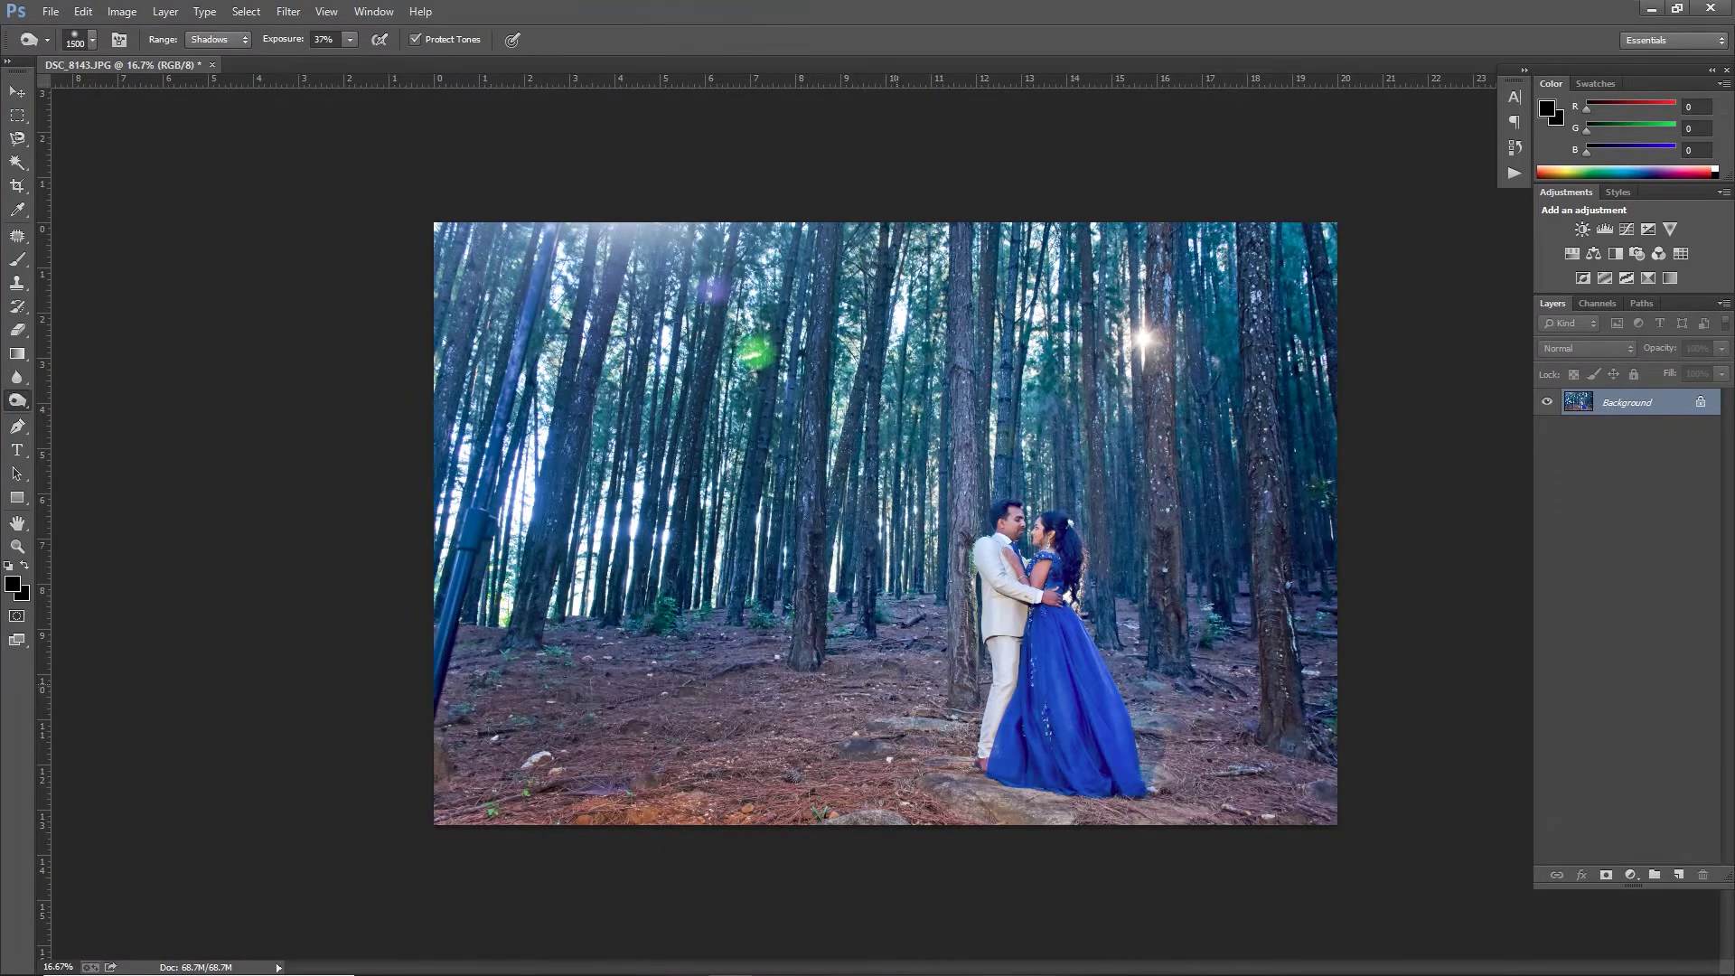
Shrink the brush to 900, burn the trees and rocky ground, then zoom to 50%.
{"action": "key", "text": "bracketleft"}
{"action": "key", "text": "bracketleft"}
{"action": "key", "text": "bracketleft"}
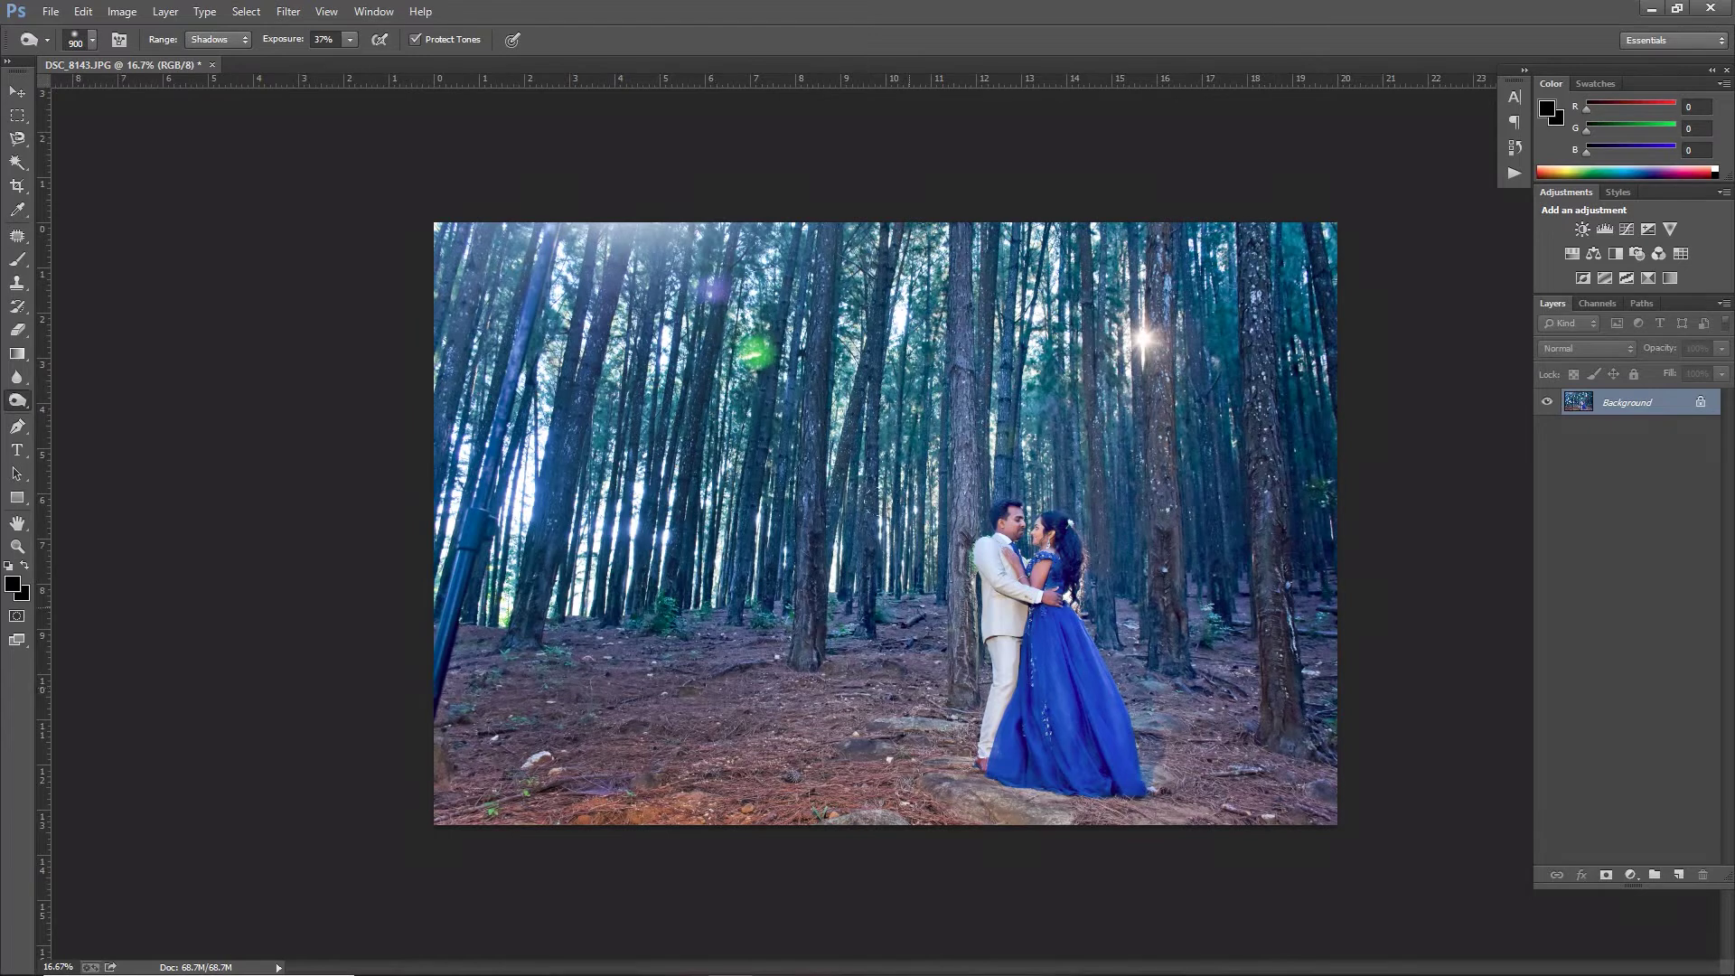
{"action": "left_click_drag", "start_coordinate": [912, 409], "coordinate": [925, 143]}
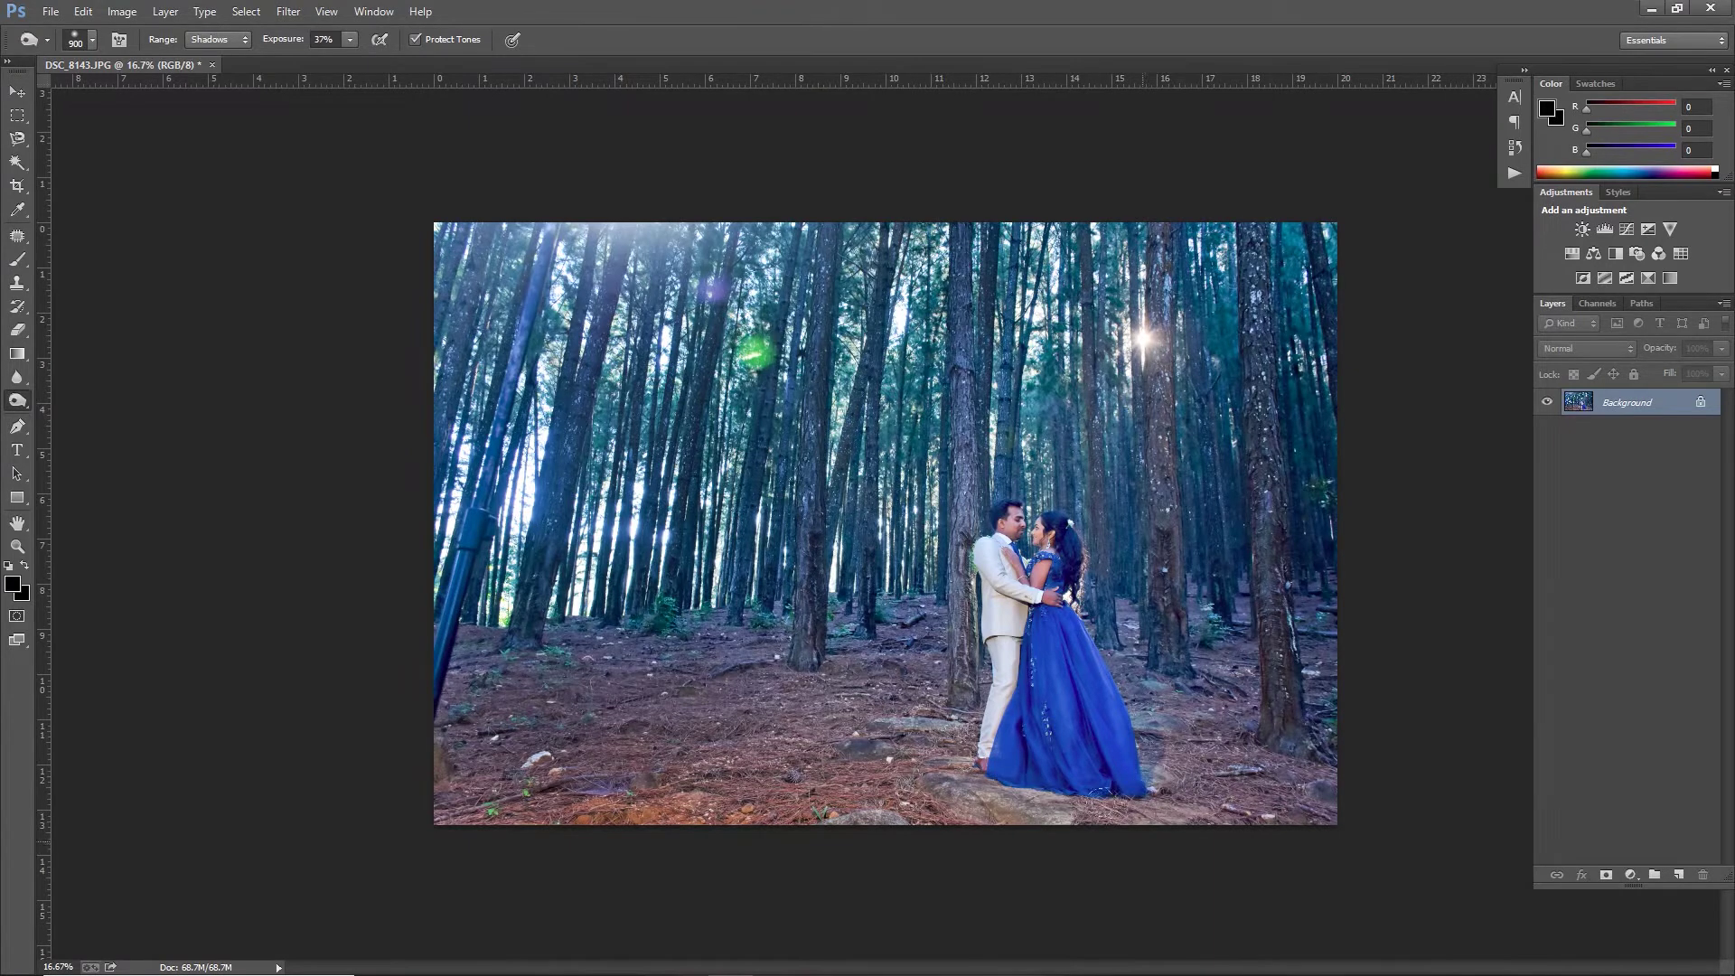
{"action": "left_click_drag", "start_coordinate": [1108, 795], "coordinate": [1003, 811]}
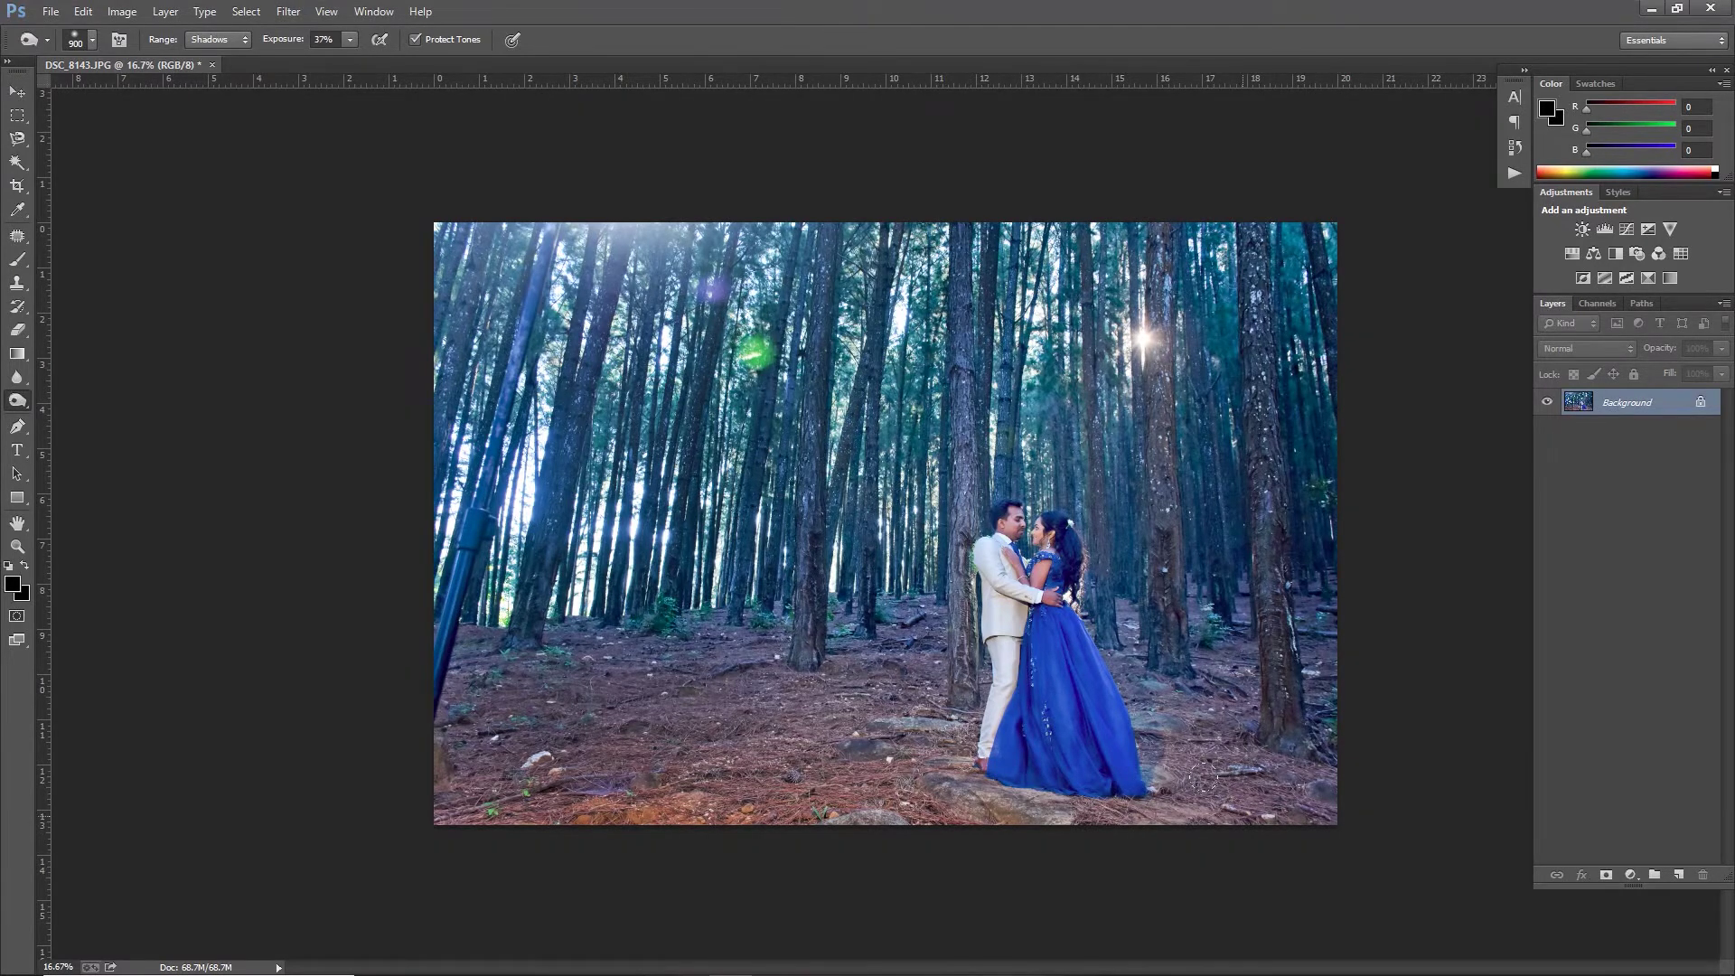
{"action": "key", "text": "ctrl+plus"}
{"action": "key", "text": "ctrl+plus"}
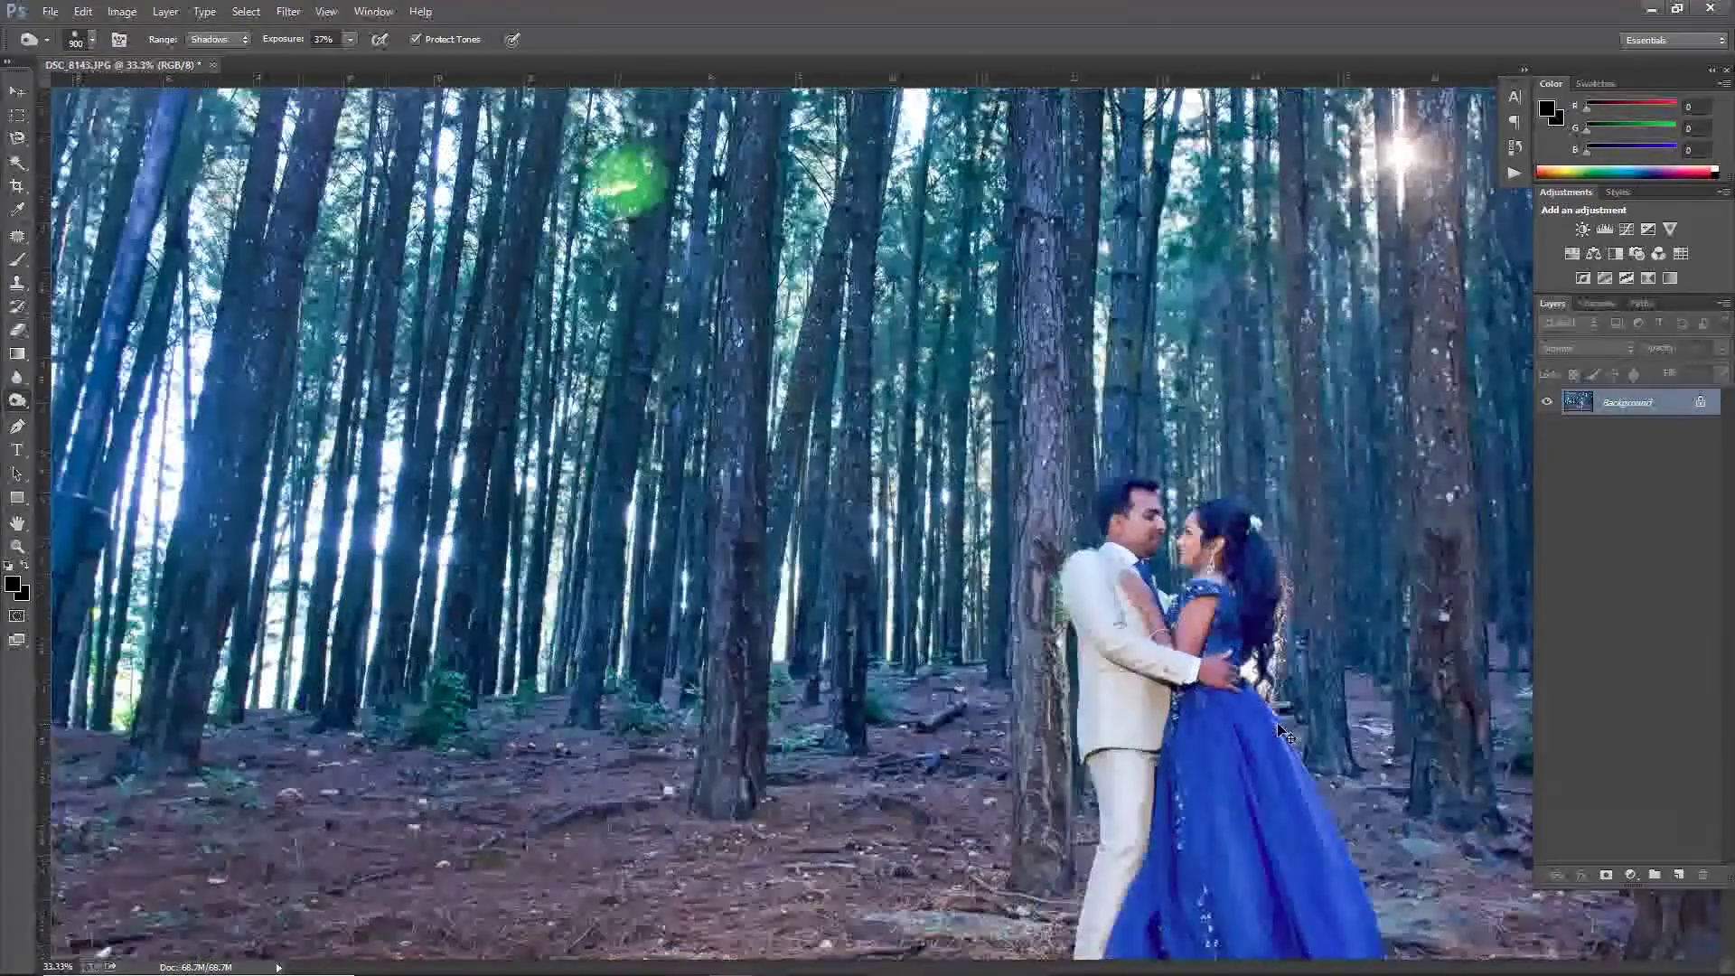
{"action": "key", "text": "ctrl+plus"}
{"action": "left_click_drag", "start_coordinate": [1283, 734], "coordinate": [851, 487]}
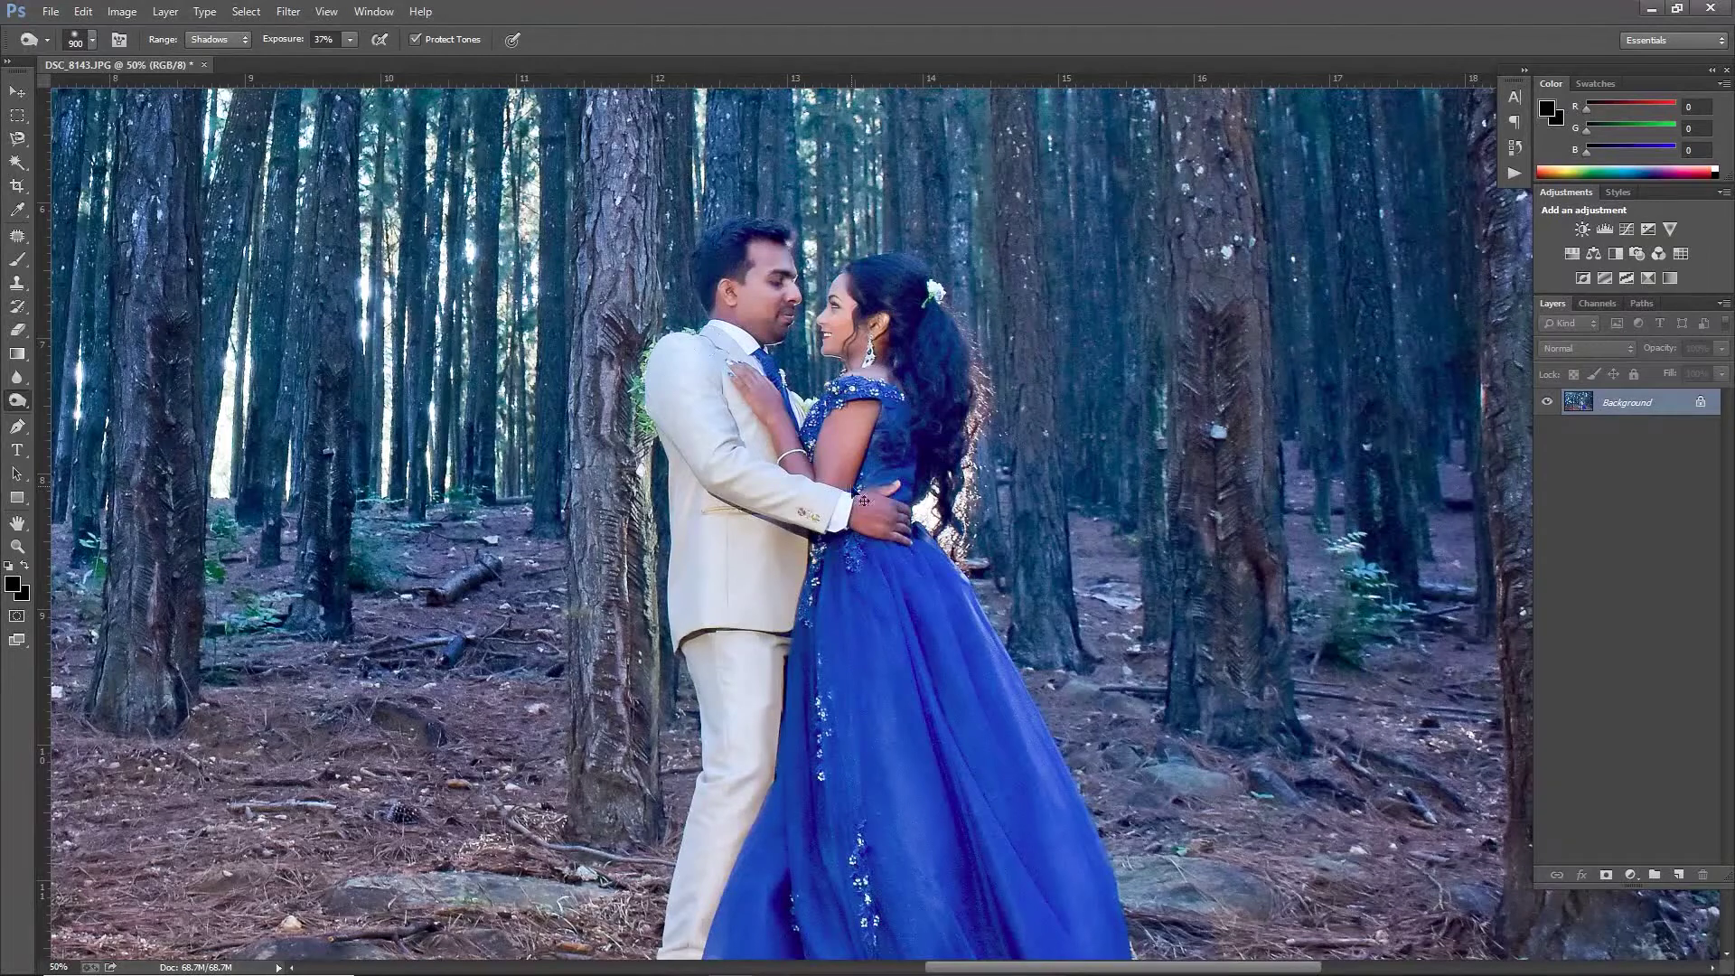
{"action": "scroll", "coordinate": [865, 499], "scroll_direction": "down", "scroll_amount": 1}
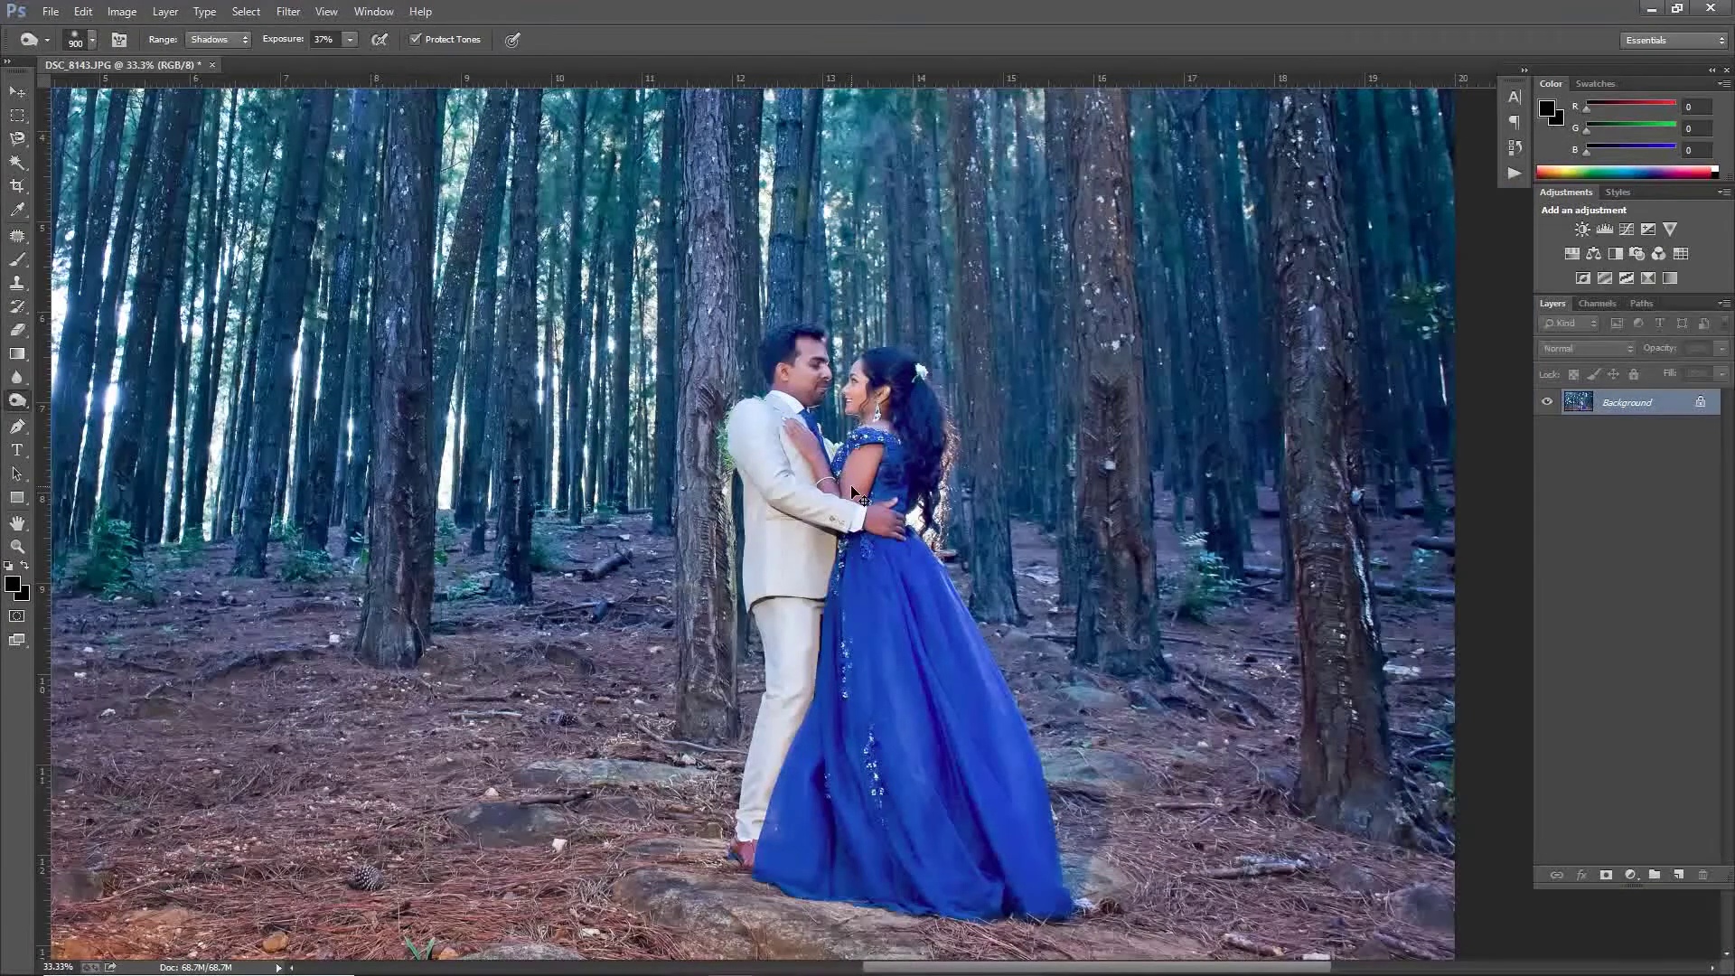
{"action": "left_click", "coordinate": [119, 11]}
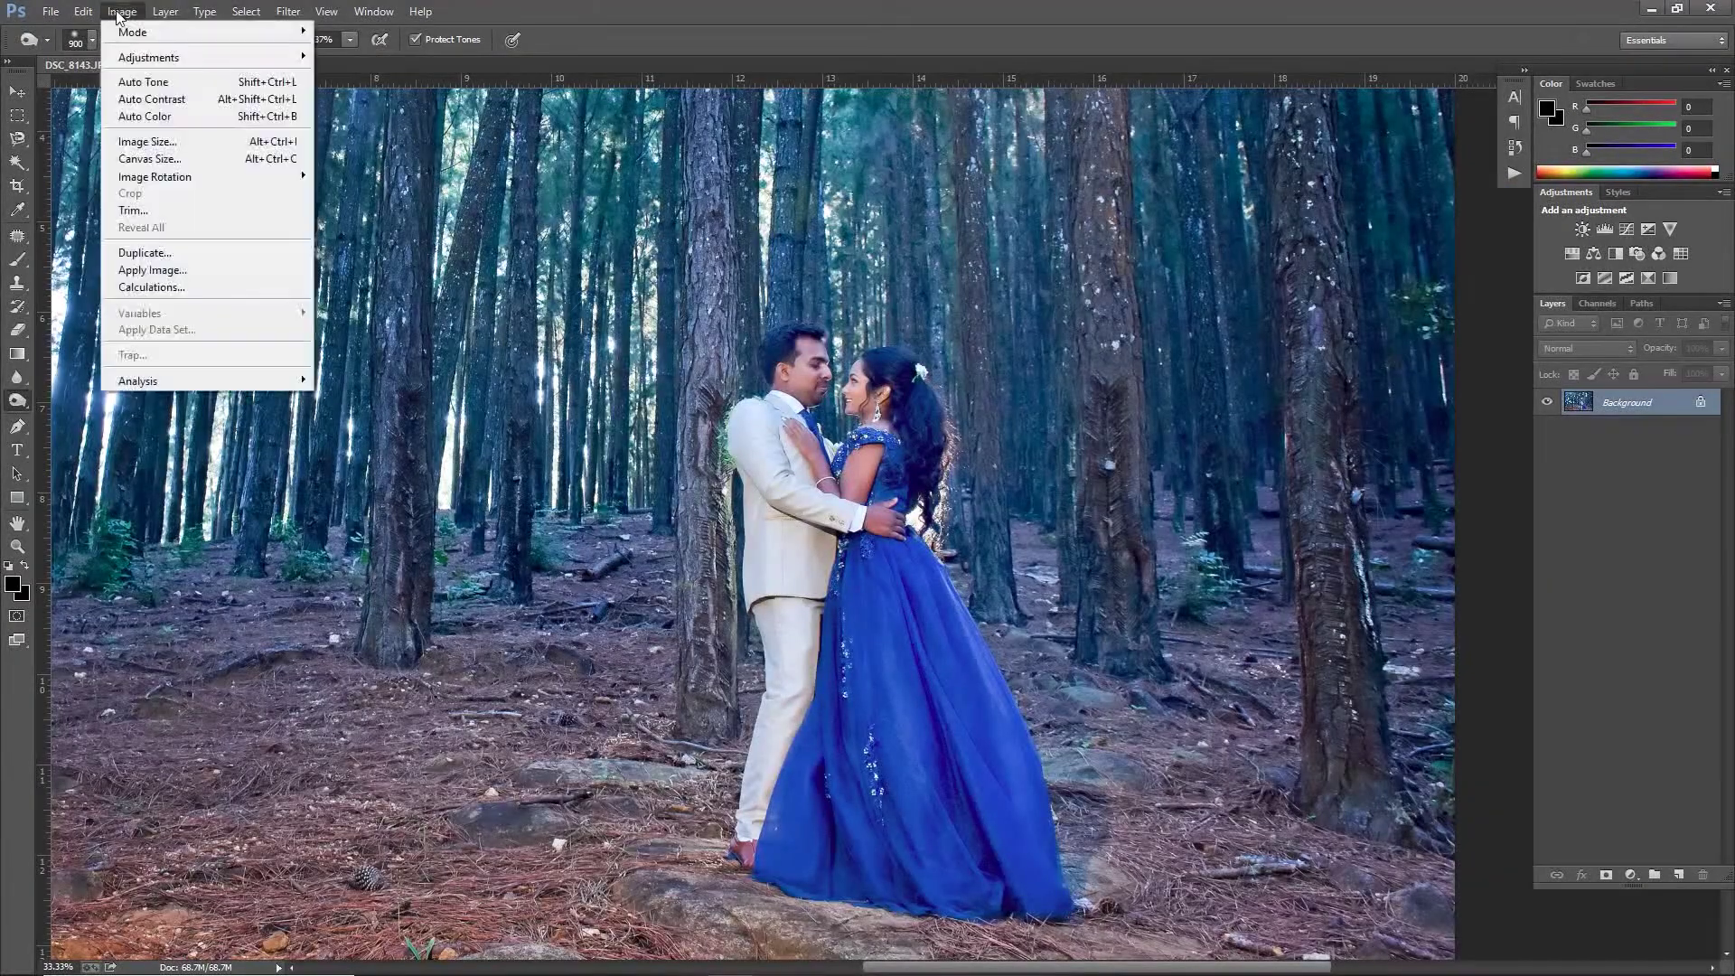
{"action": "mouse_move", "coordinate": [149, 57]}
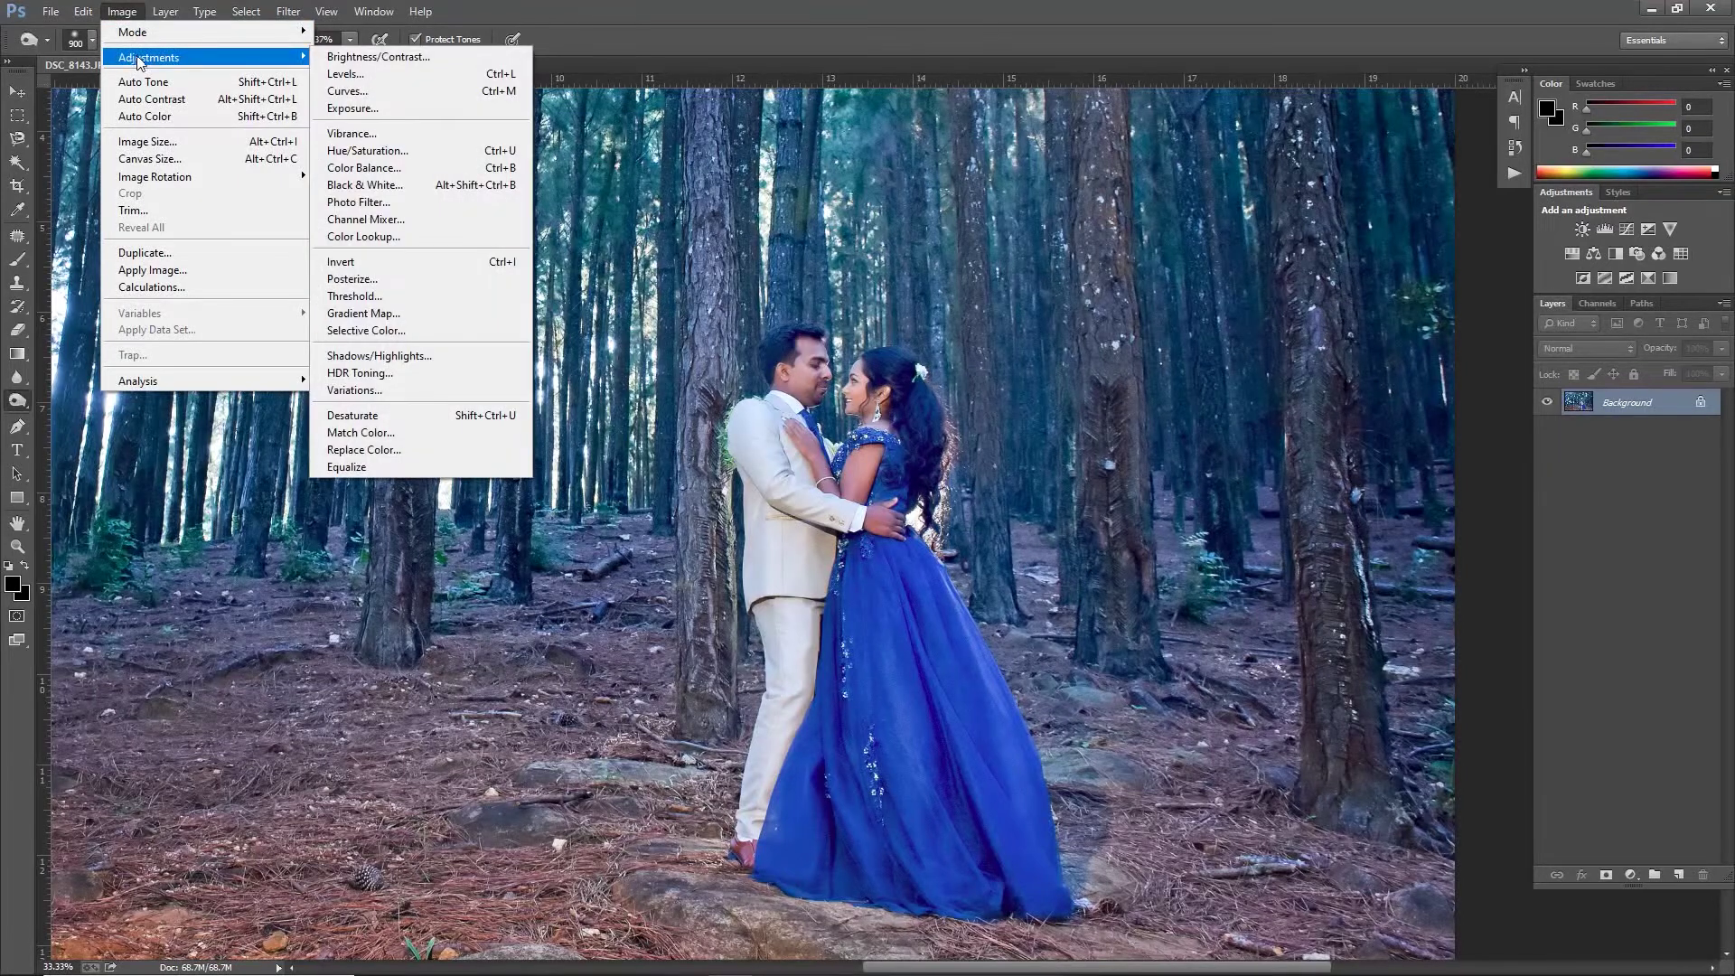
Lift the Curves midpoint slightly to brighten the midtones.
{"action": "left_click", "coordinate": [375, 91]}
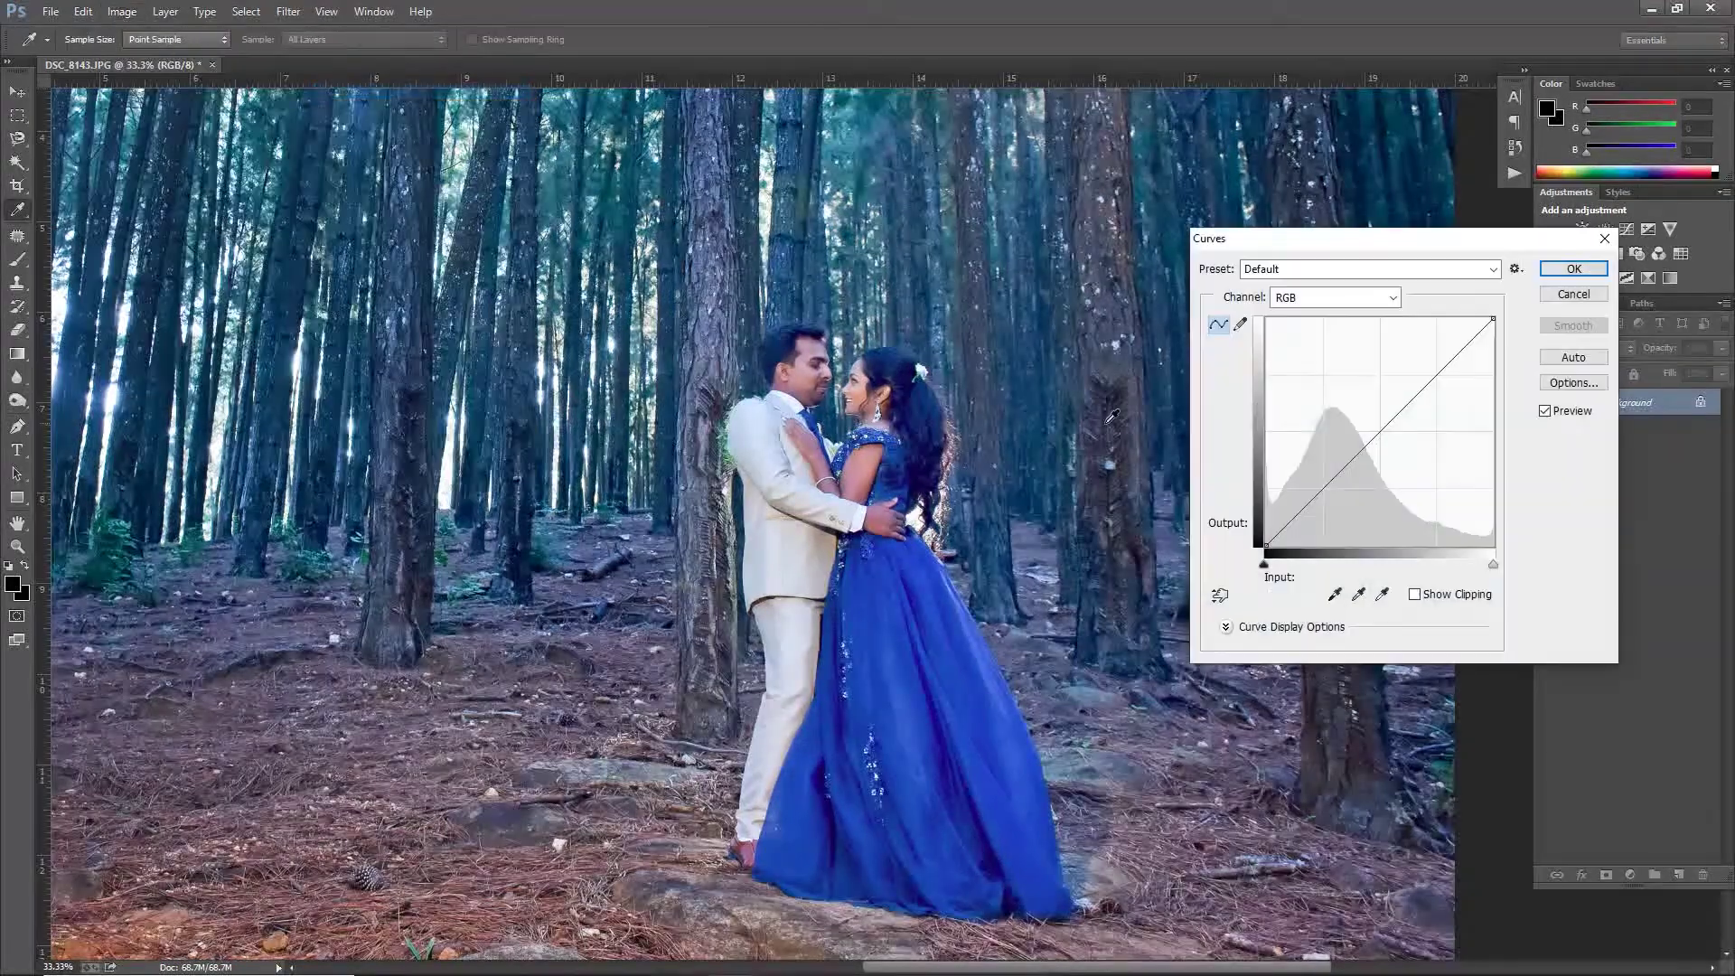
{"action": "left_click", "coordinate": [1380, 429]}
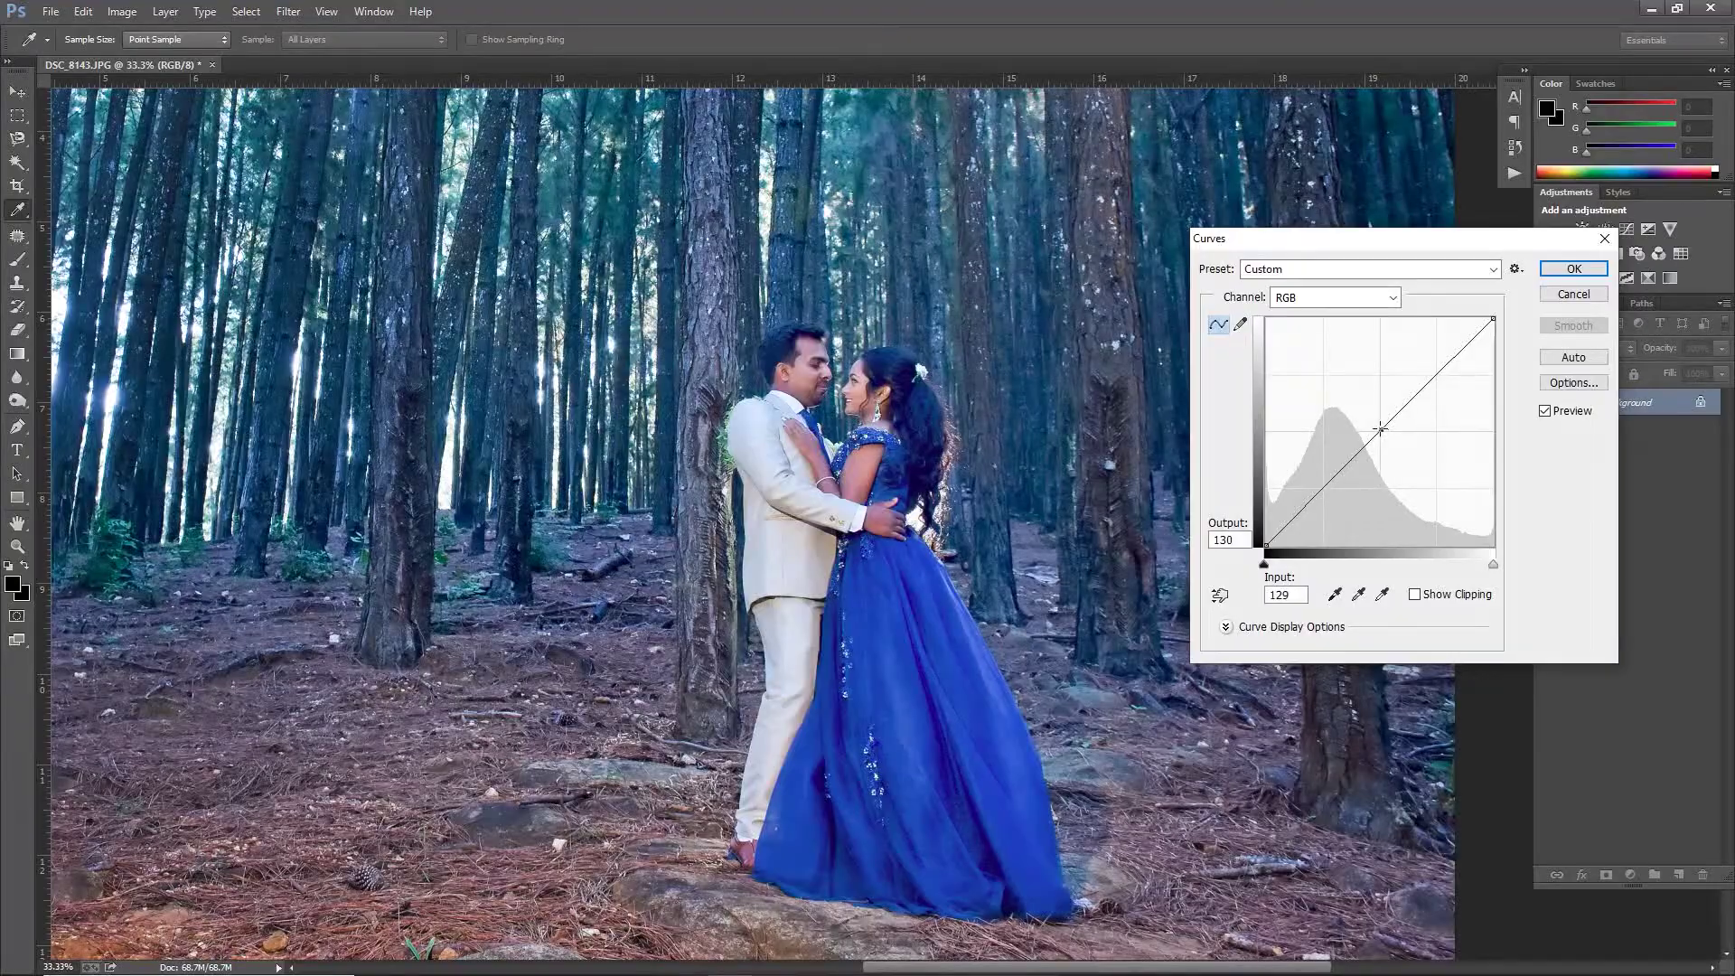
{"action": "left_click_drag", "start_coordinate": [1381, 428], "coordinate": [1375, 426]}
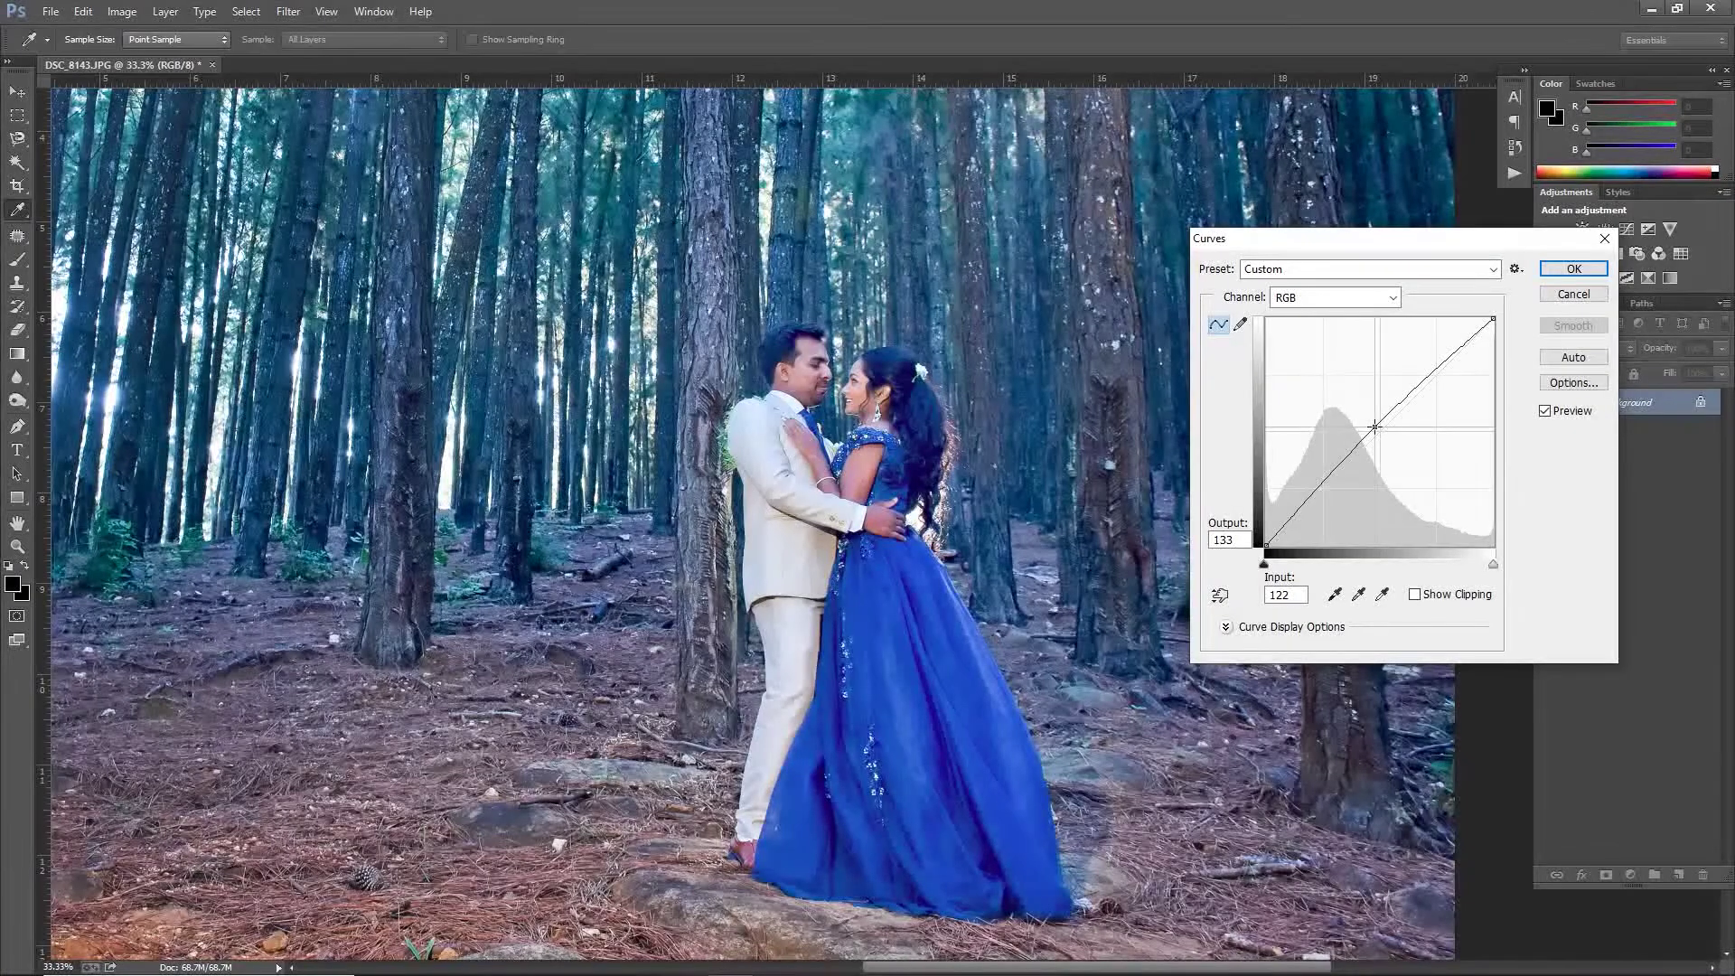
{"action": "key", "text": "Return"}
{"action": "key", "text": "o"}
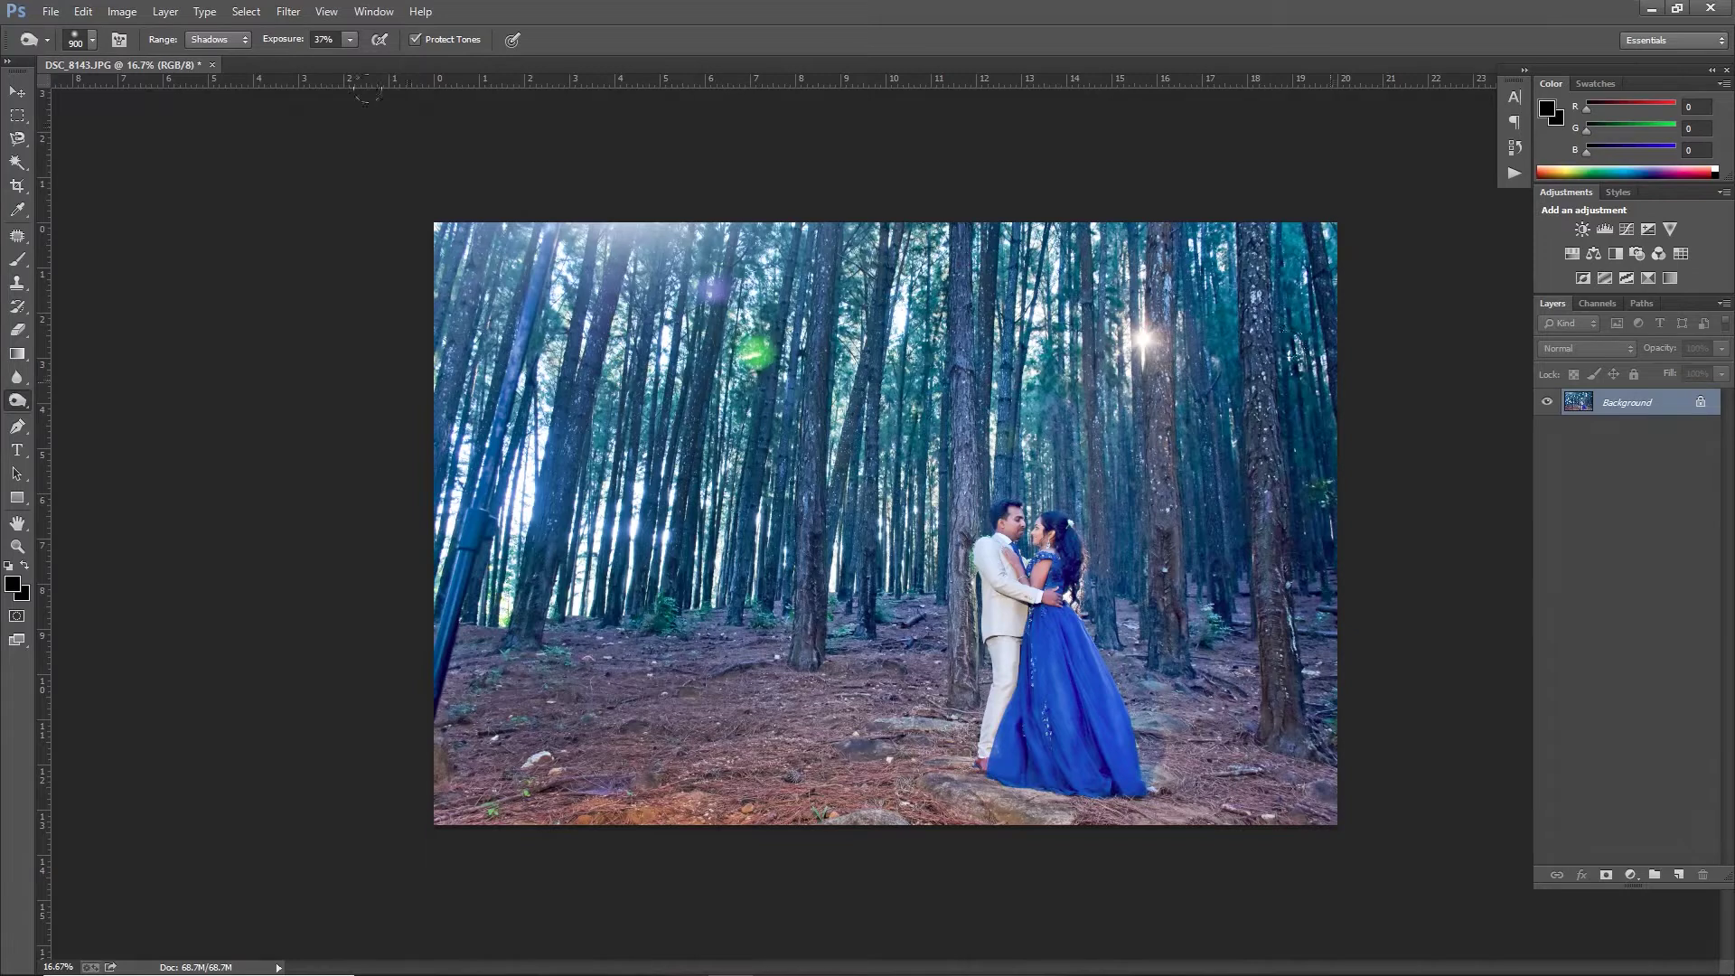
Crop to a landscape 10 x 8 in frame, repositioning the photo around the couple.
{"action": "key", "text": "c"}
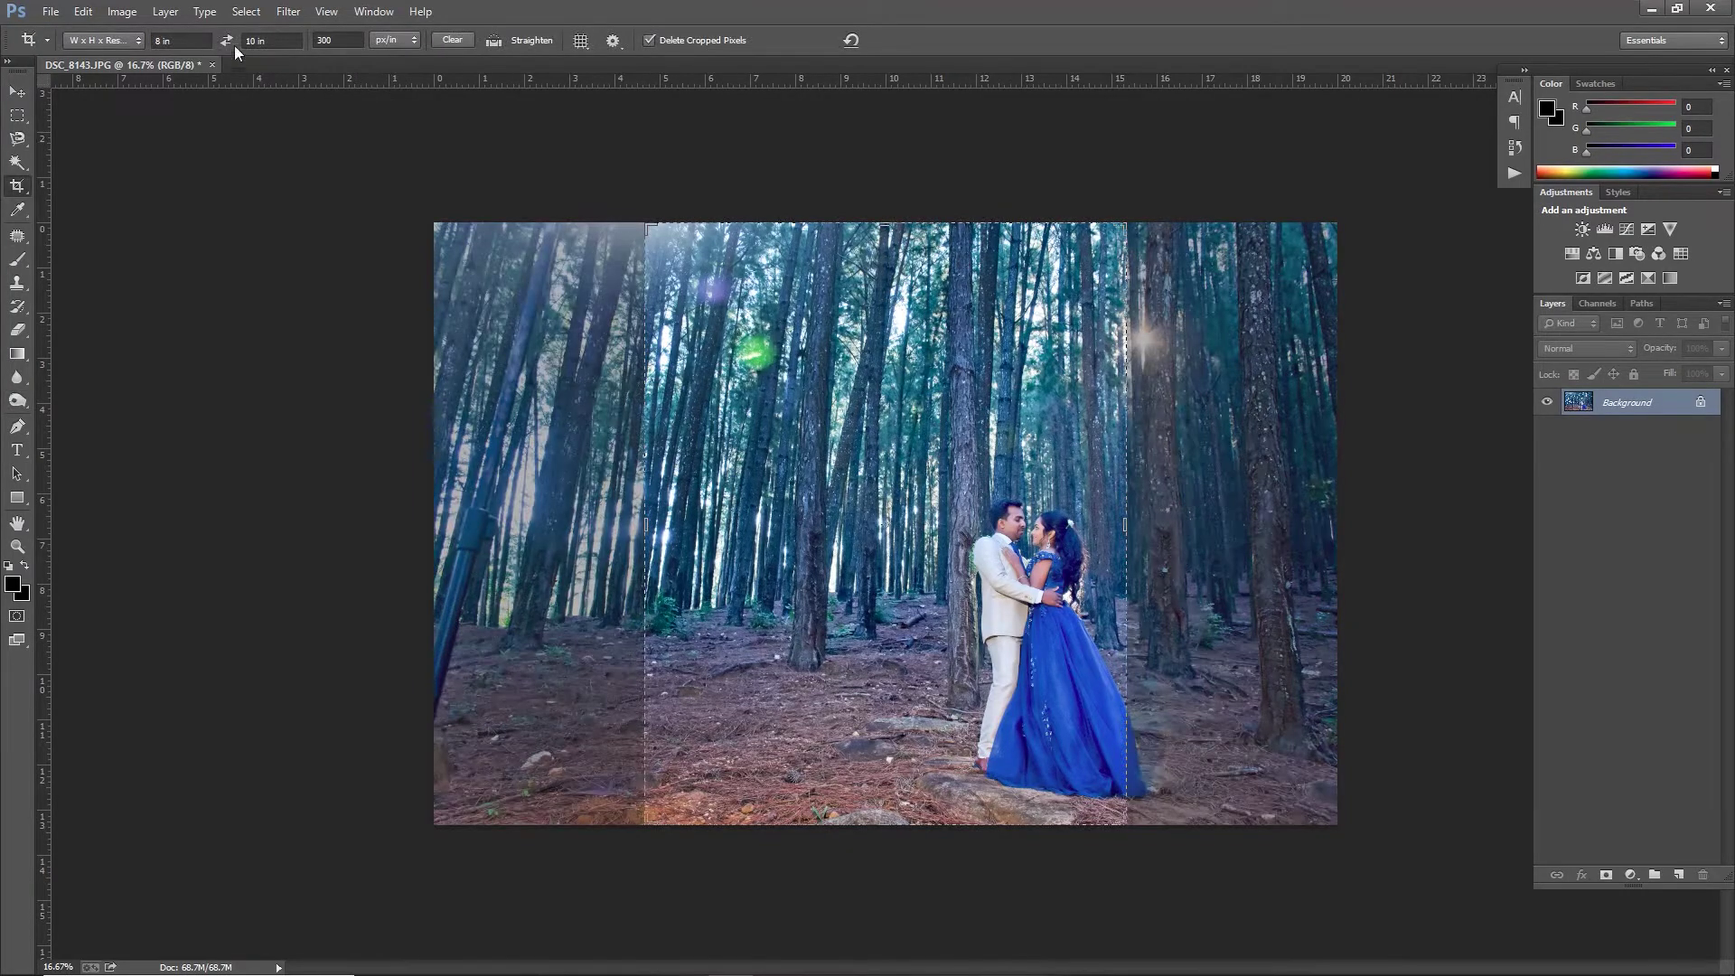
{"action": "left_click", "coordinate": [226, 41]}
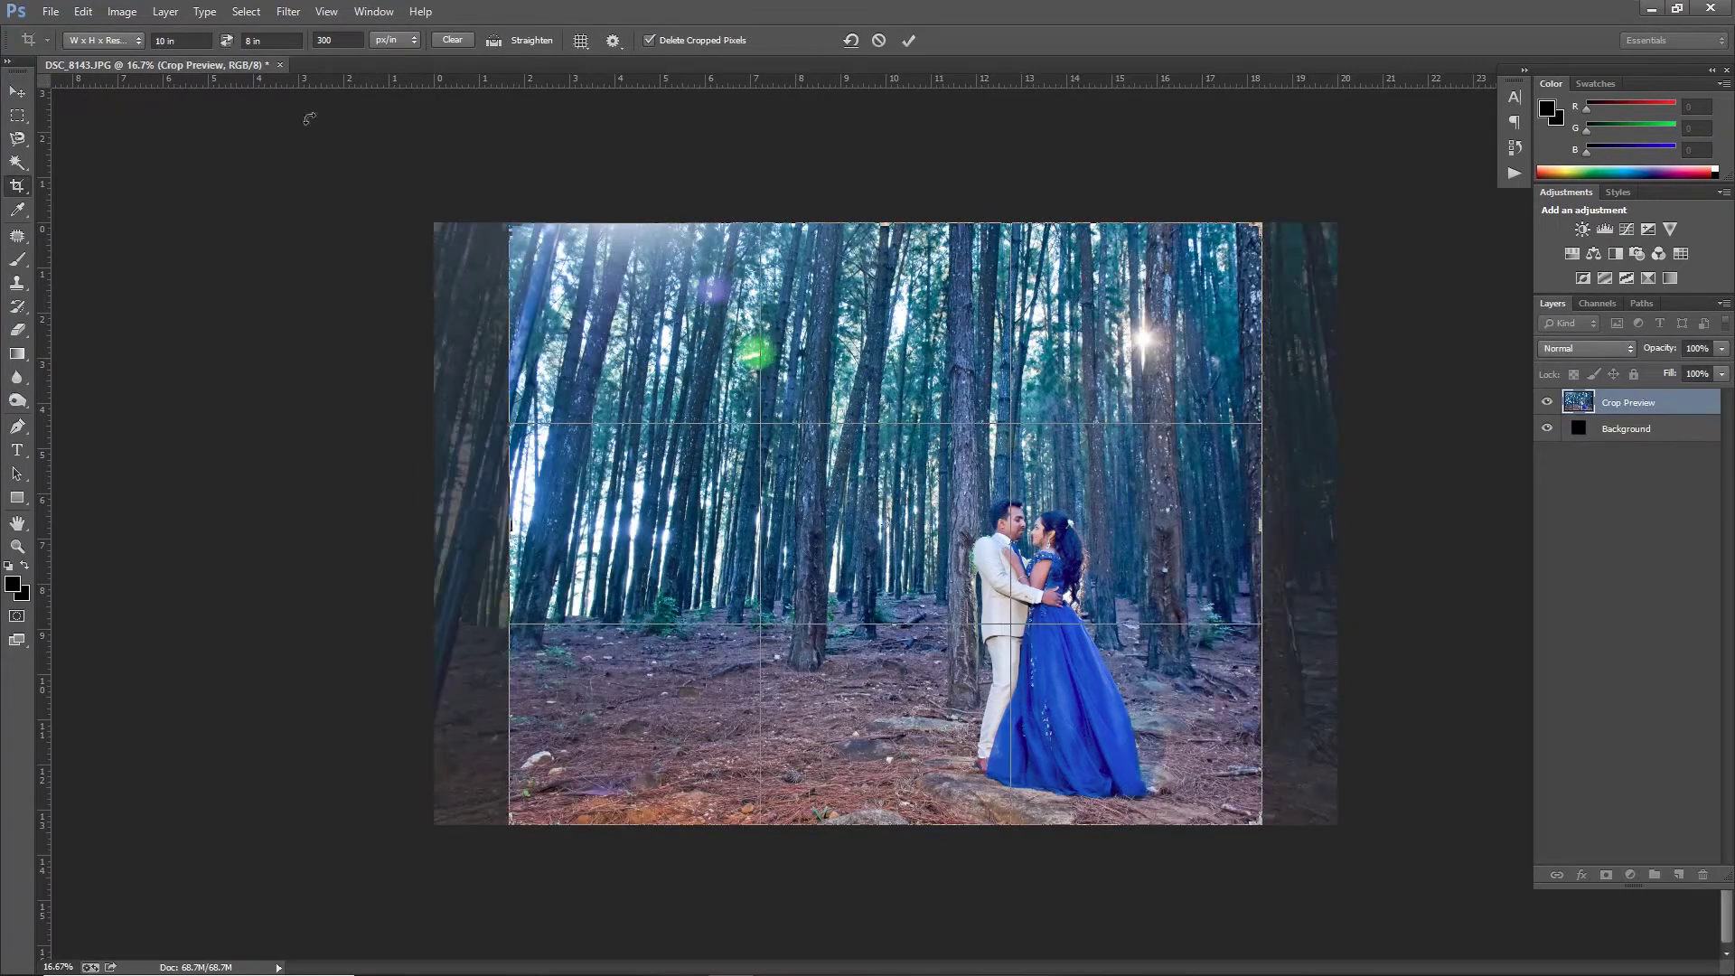
{"action": "left_click_drag", "start_coordinate": [1157, 531], "coordinate": [1141, 537]}
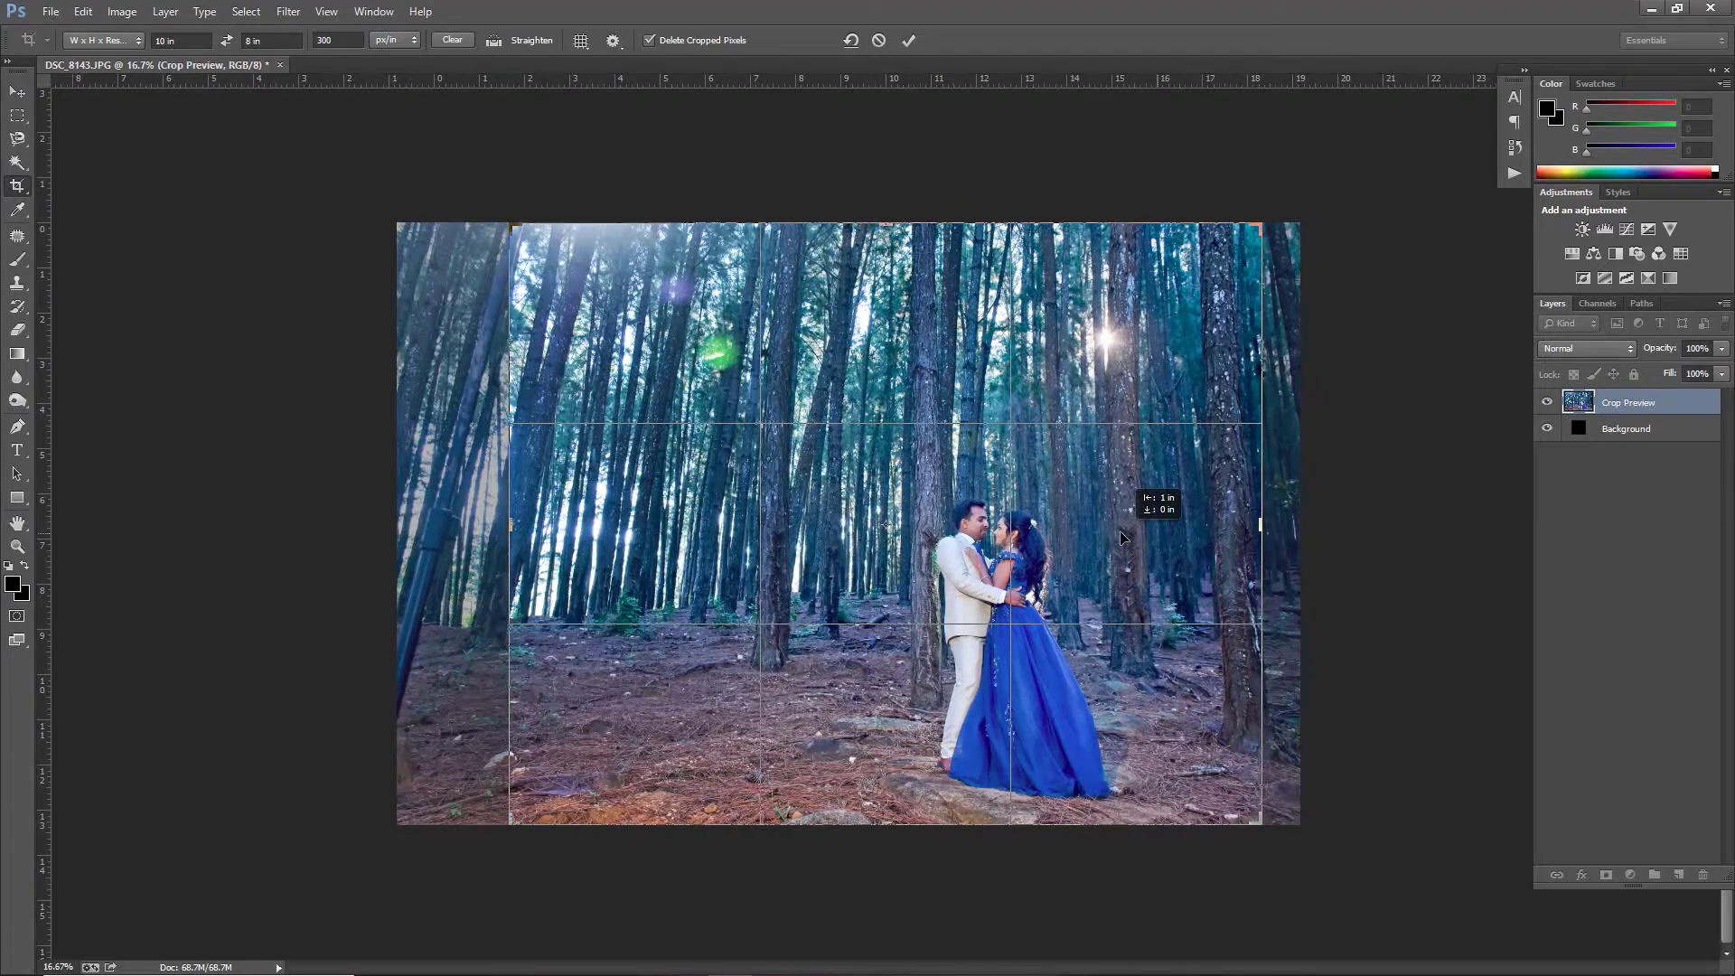
{"action": "left_click_drag", "start_coordinate": [1141, 537], "coordinate": [1127, 538]}
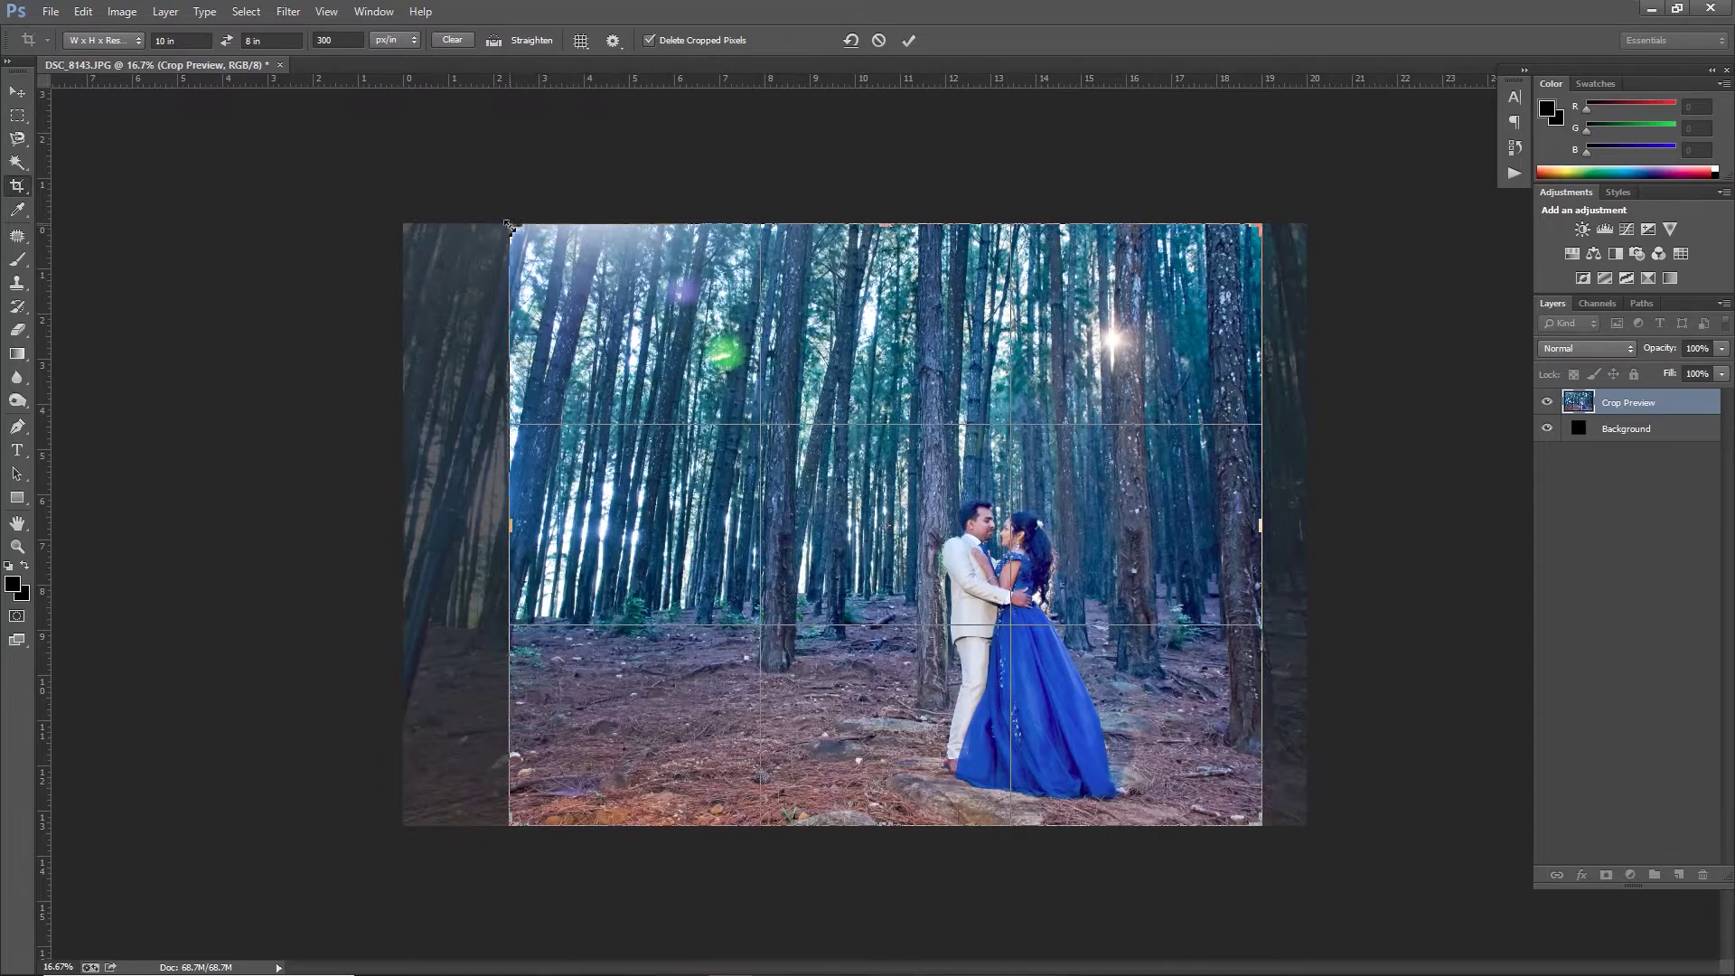
{"action": "left_click_drag", "start_coordinate": [517, 227], "coordinate": [550, 249]}
{"action": "key", "text": "Return"}
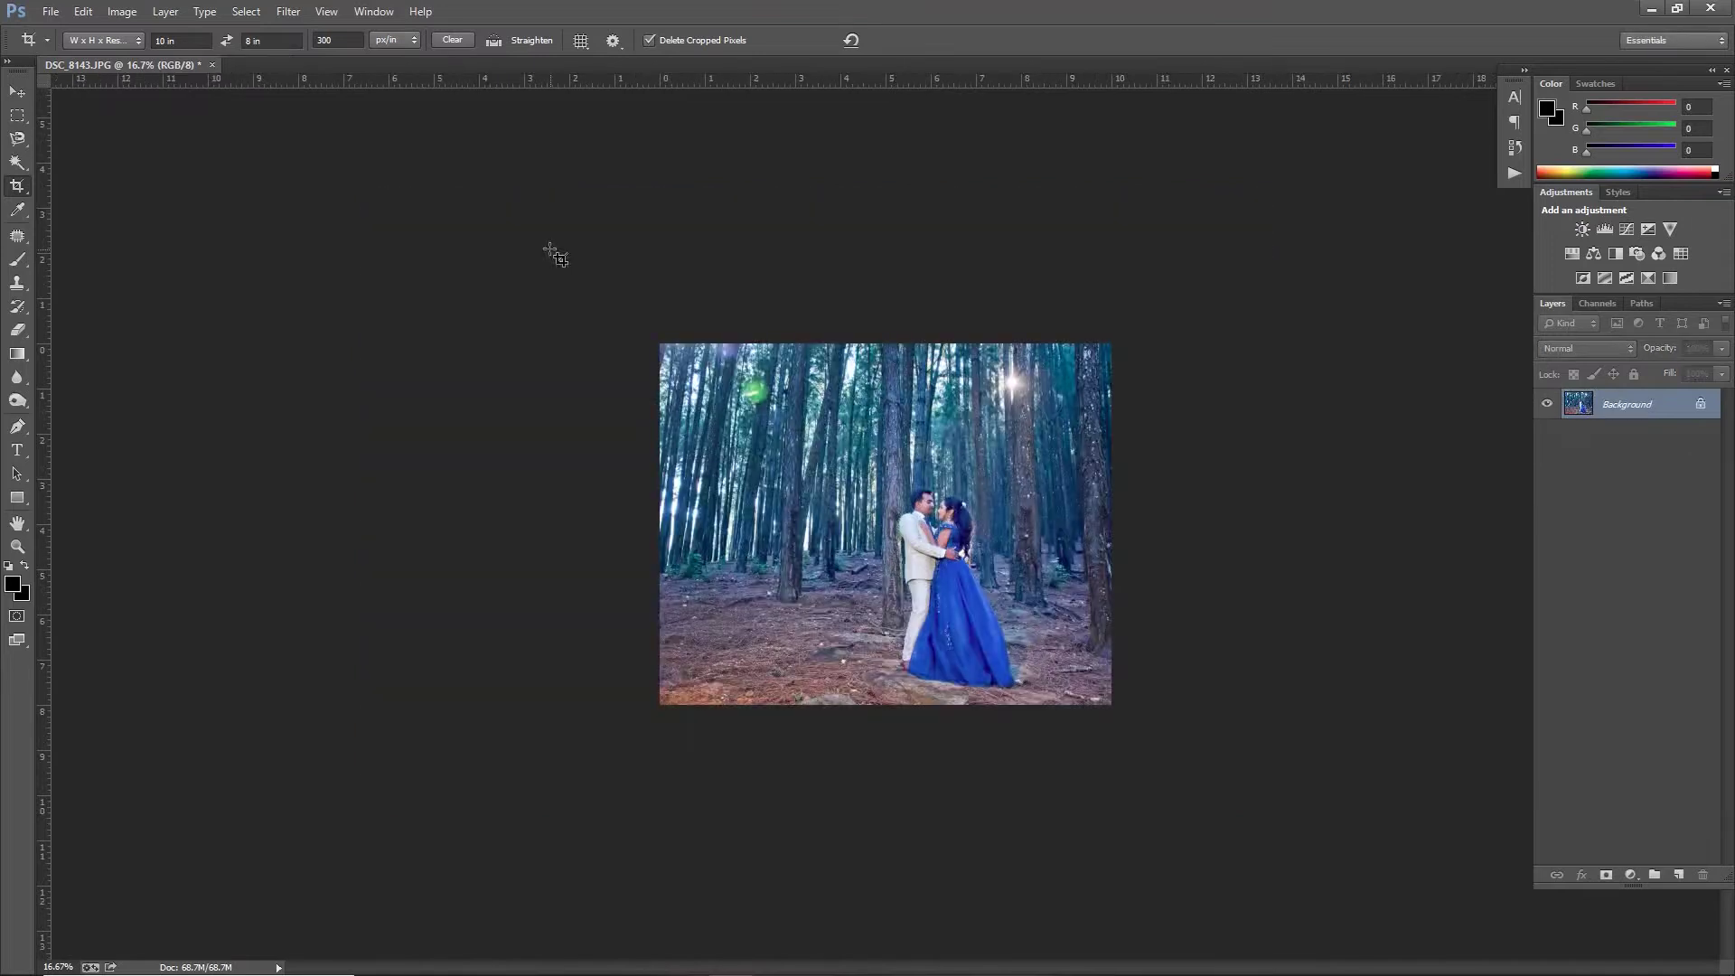
{"action": "key", "text": "ctrl+plus"}
{"action": "key", "text": "ctrl+plus"}
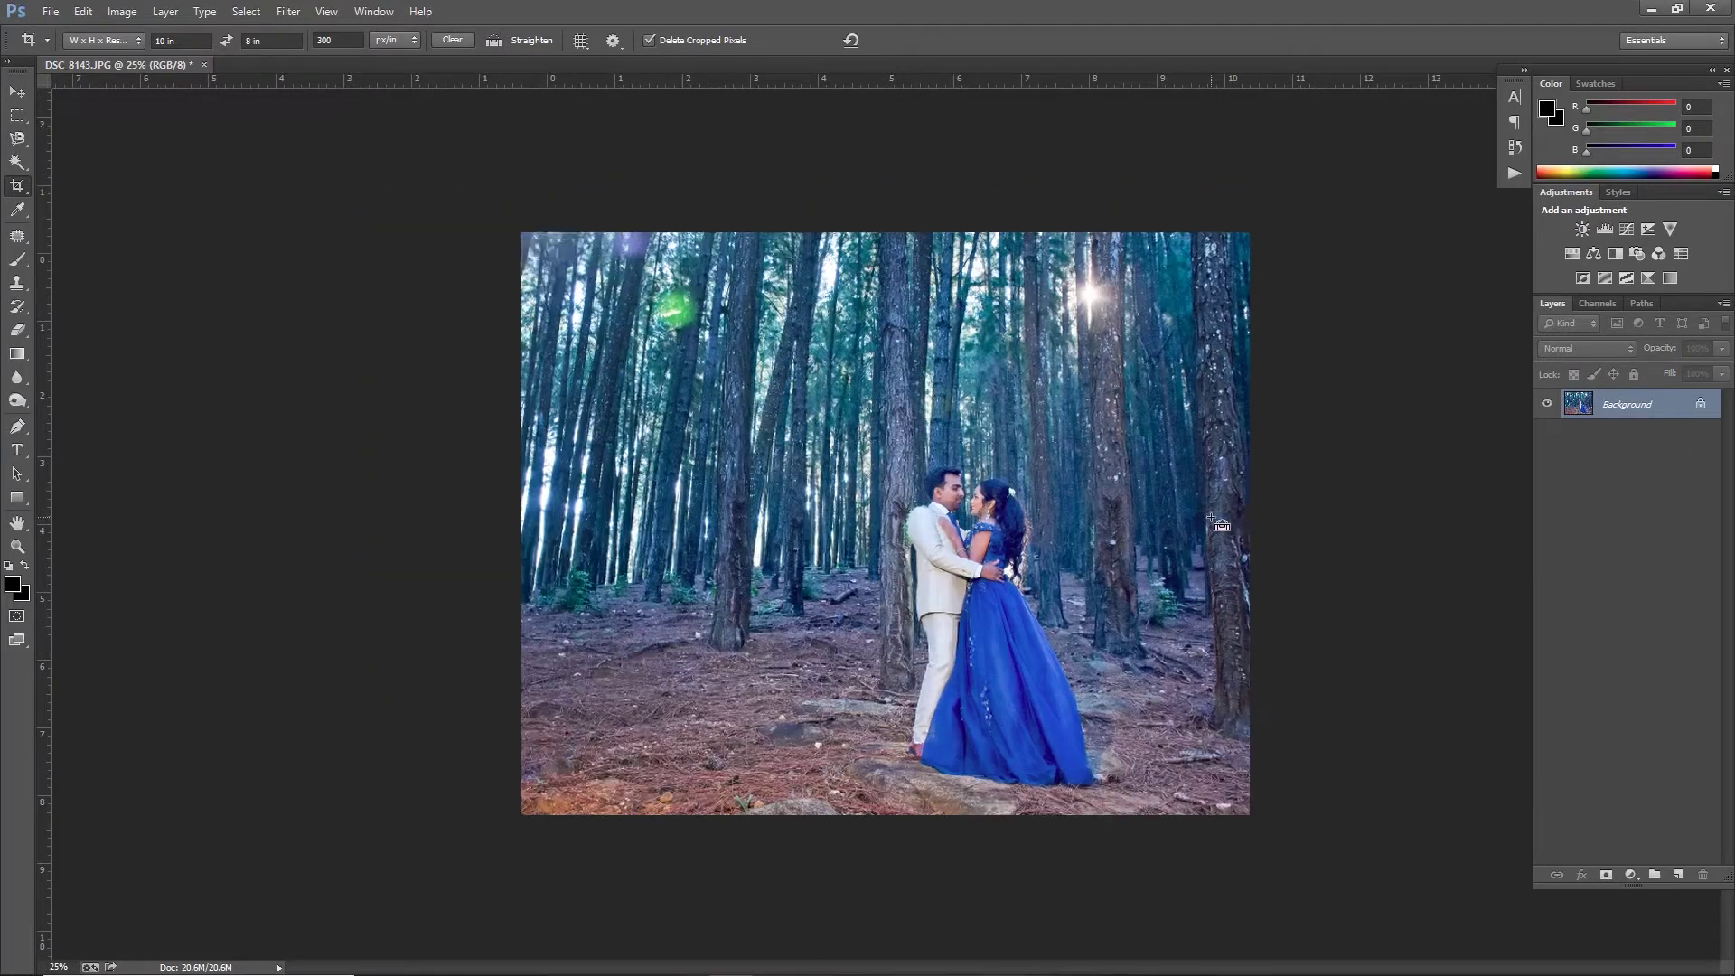